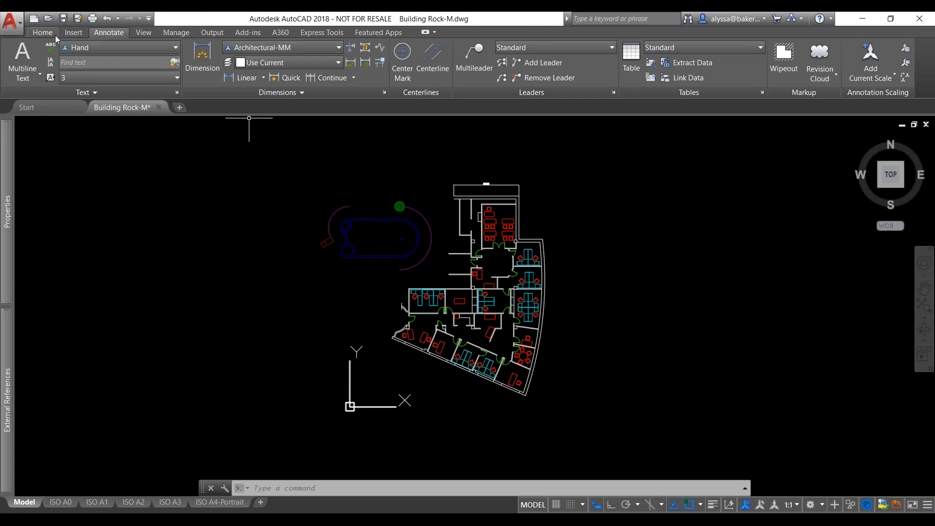
Step: Show the Workspace control in the Quick Access Toolbar and hide it again
click(149, 19)
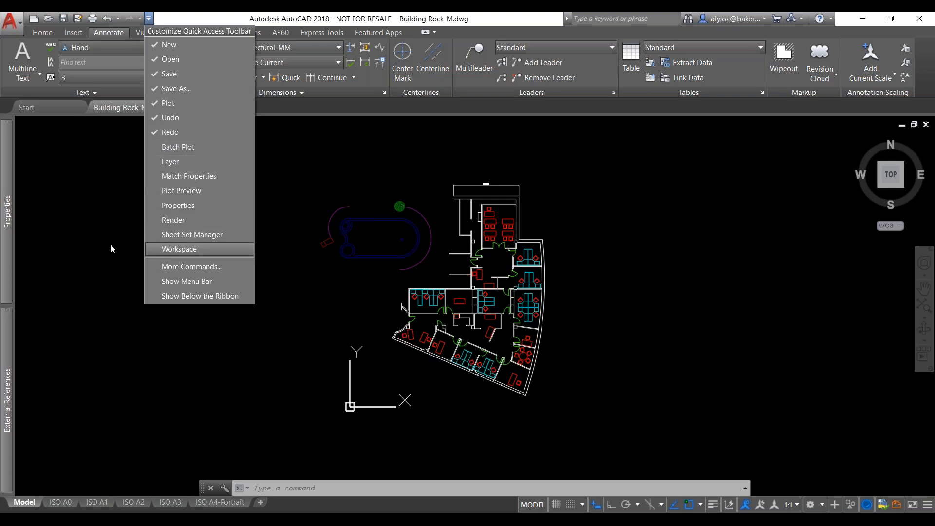
click(153, 249)
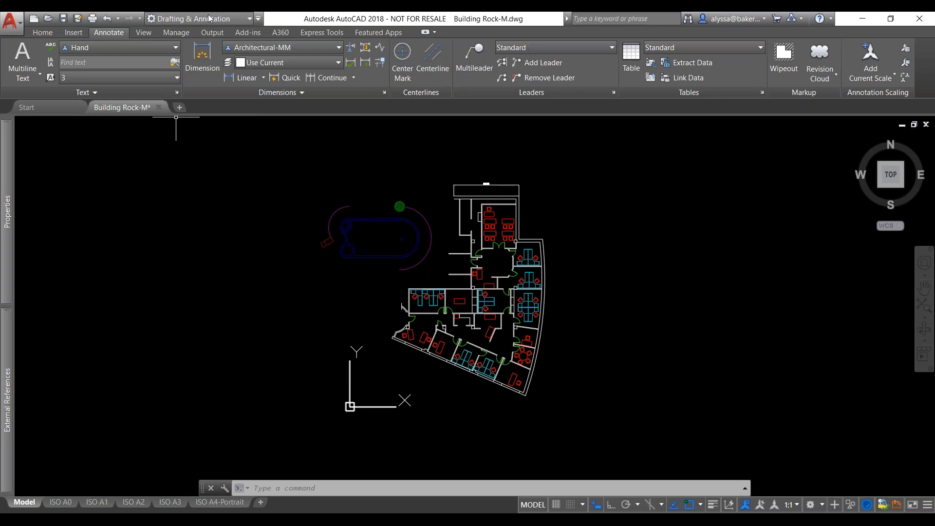
click(258, 18)
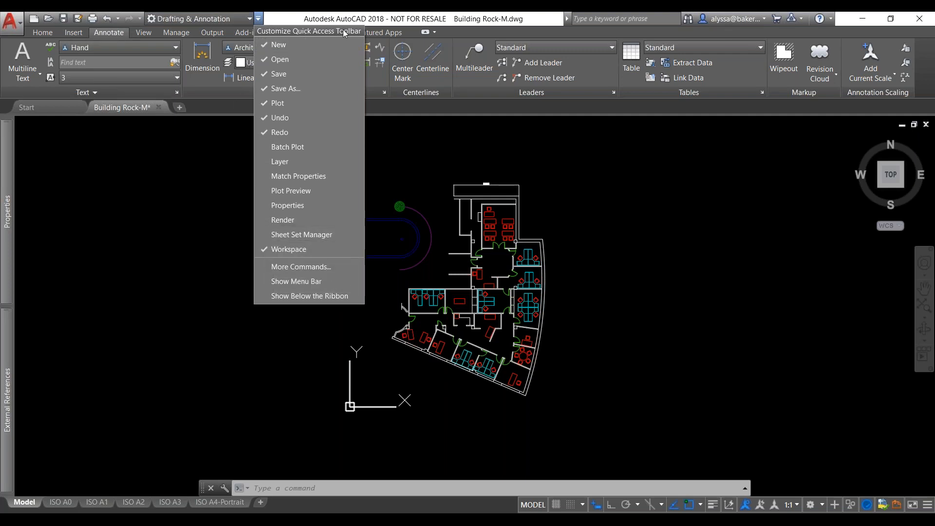
click(266, 251)
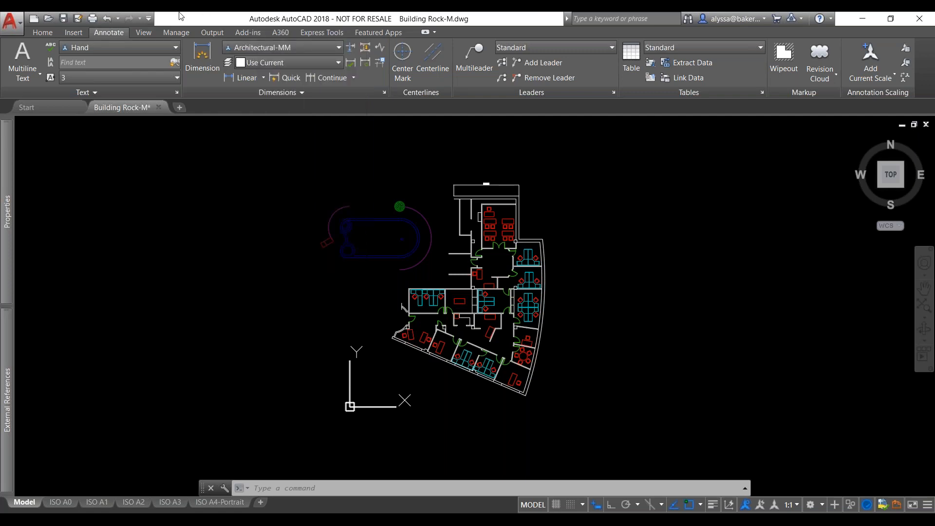
Step: Browse the list of further commands that can be added to the Quick Access Toolbar, and close the customization dialog without adding any
click(150, 19)
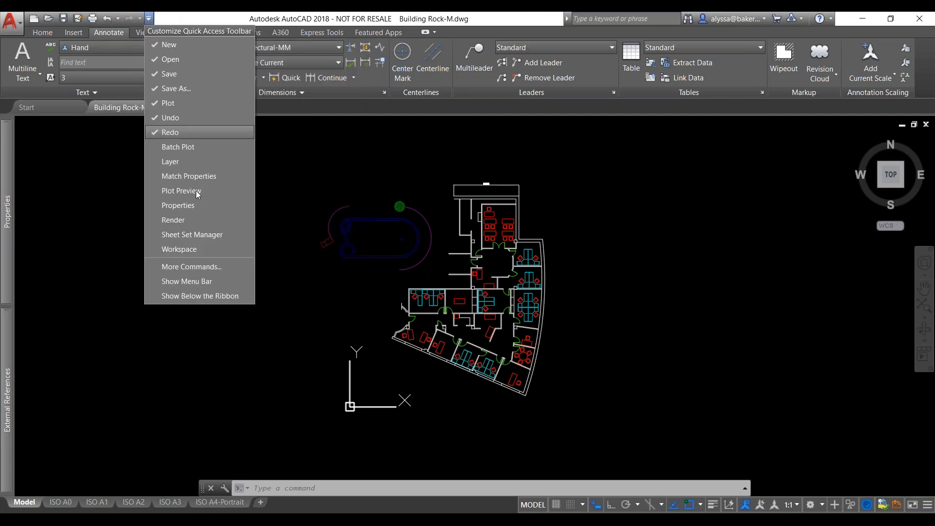
click(178, 267)
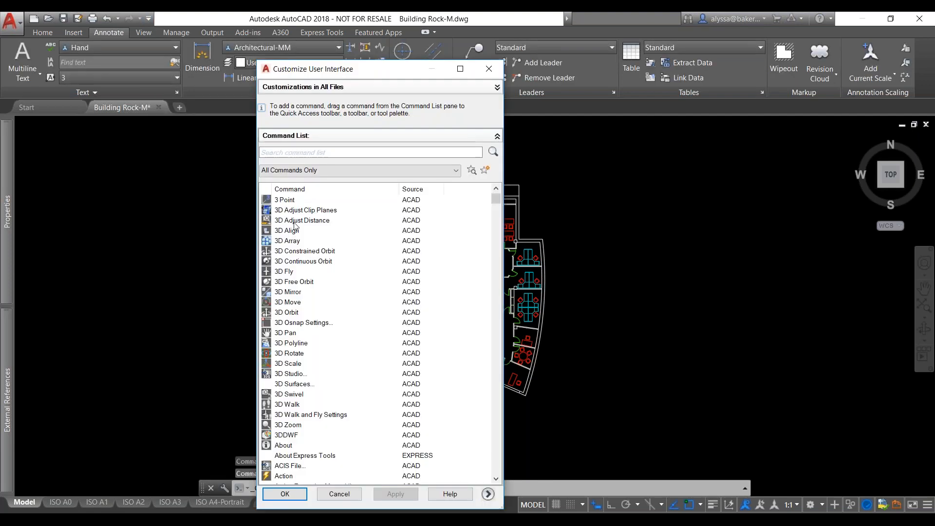
scroll(302, 338, down, 13)
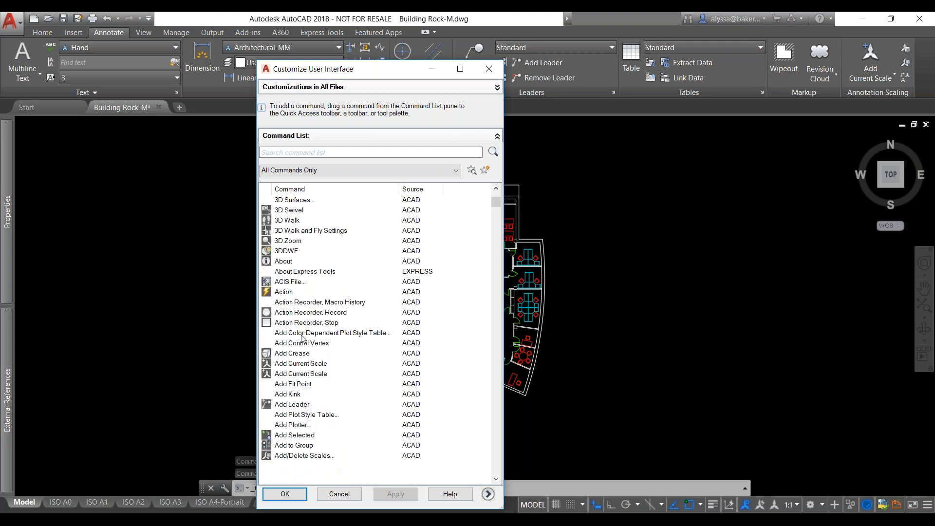
scroll(301, 337, down, 20)
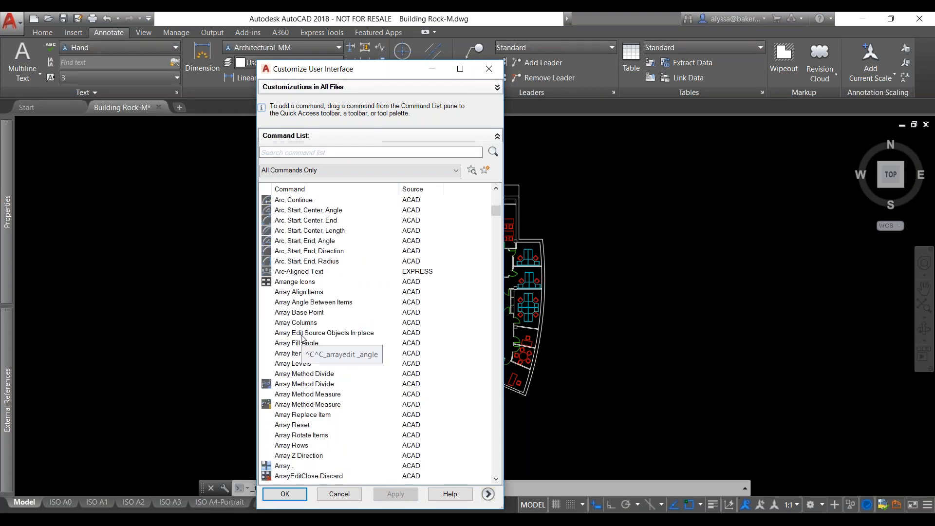
scroll(302, 337, down, 11)
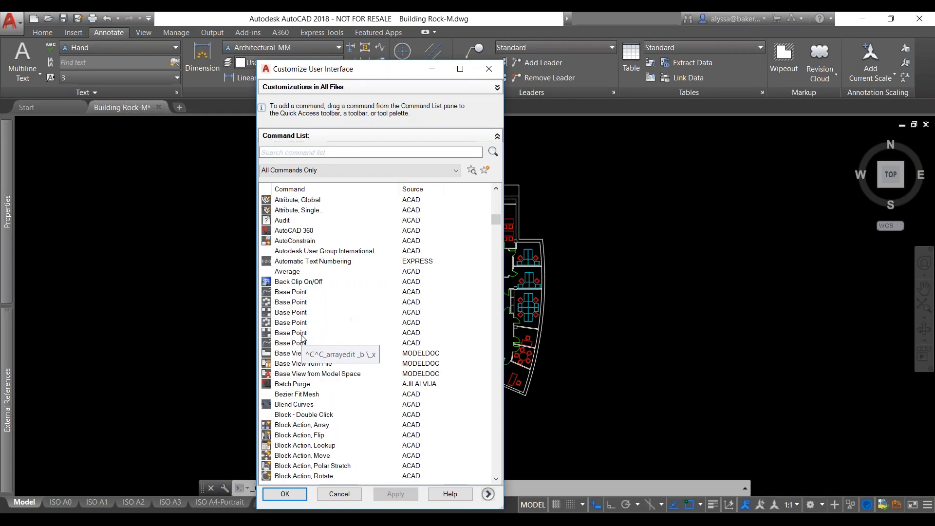
scroll(301, 337, down, 6)
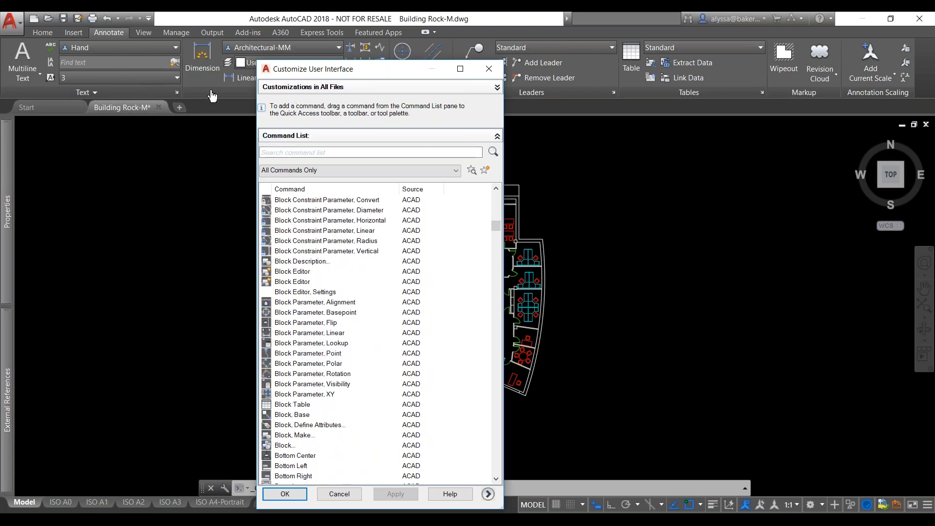
scroll(301, 272, up, 12)
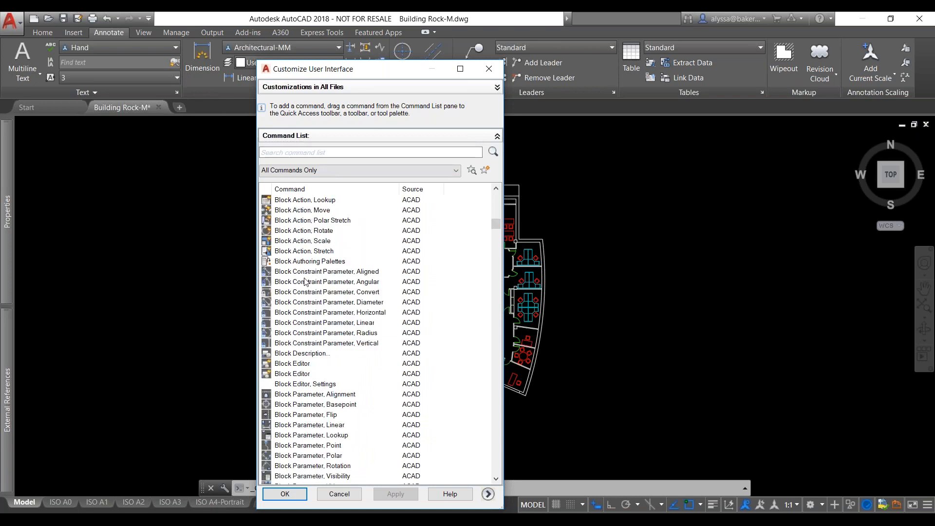
click(296, 241)
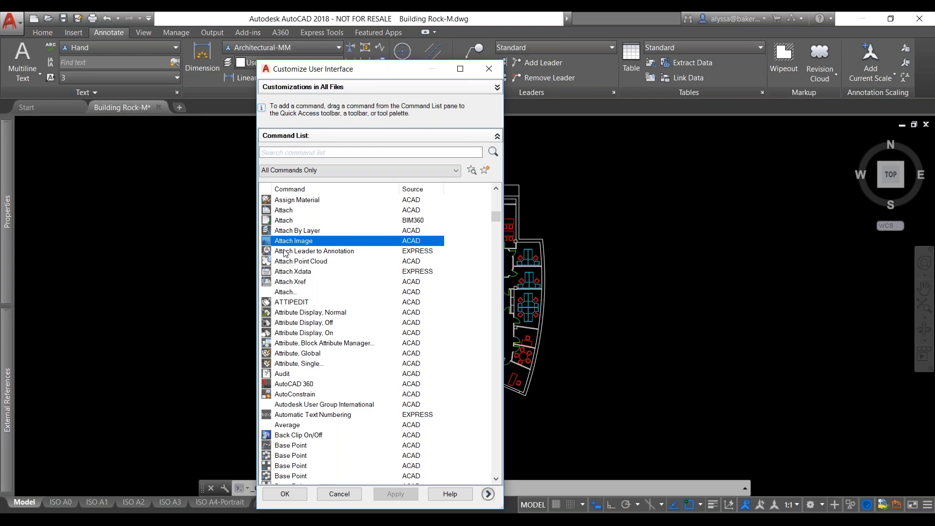
scroll(302, 244, up, 3)
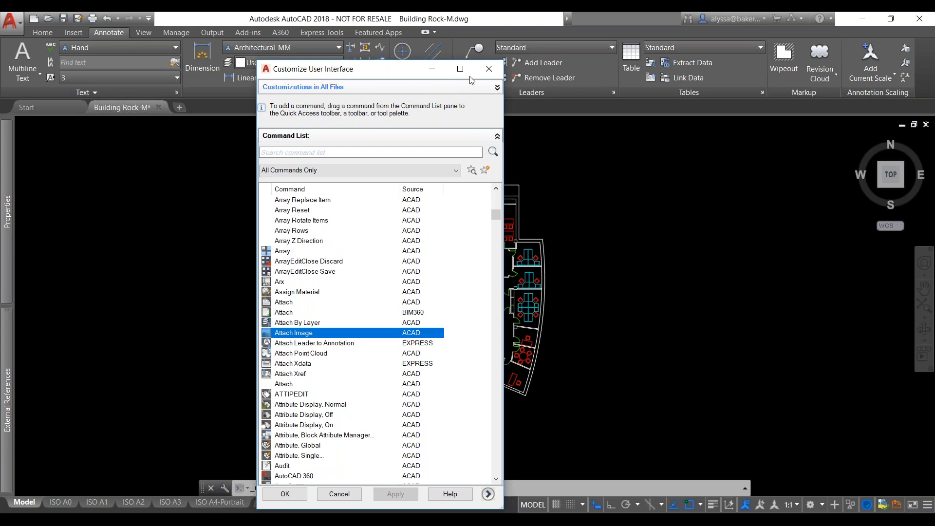
click(489, 69)
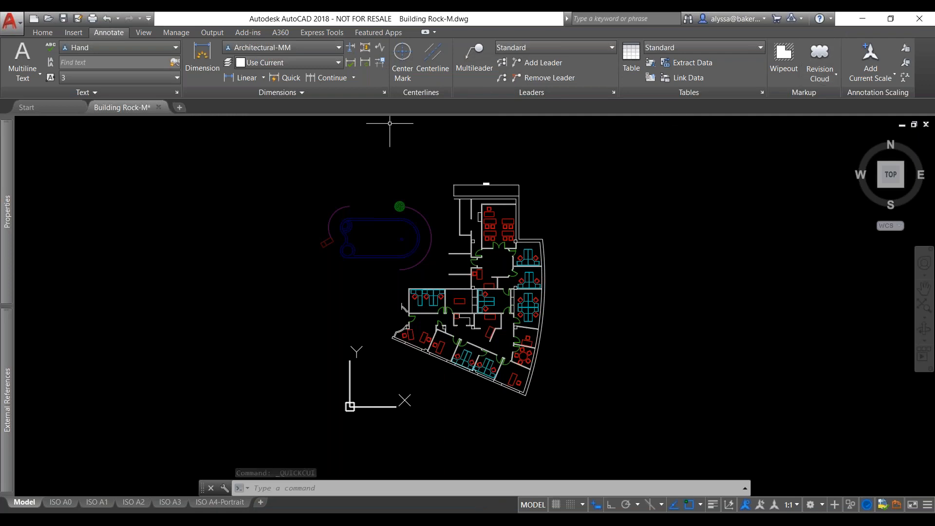
click(307, 488)
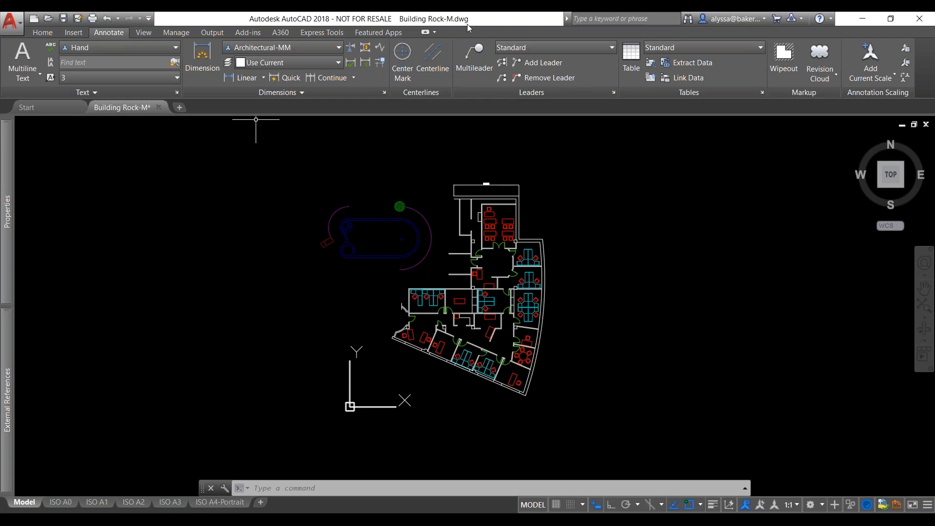
Step: Search the program's help for "trim" and open the TRIM (Command) article
click(45, 34)
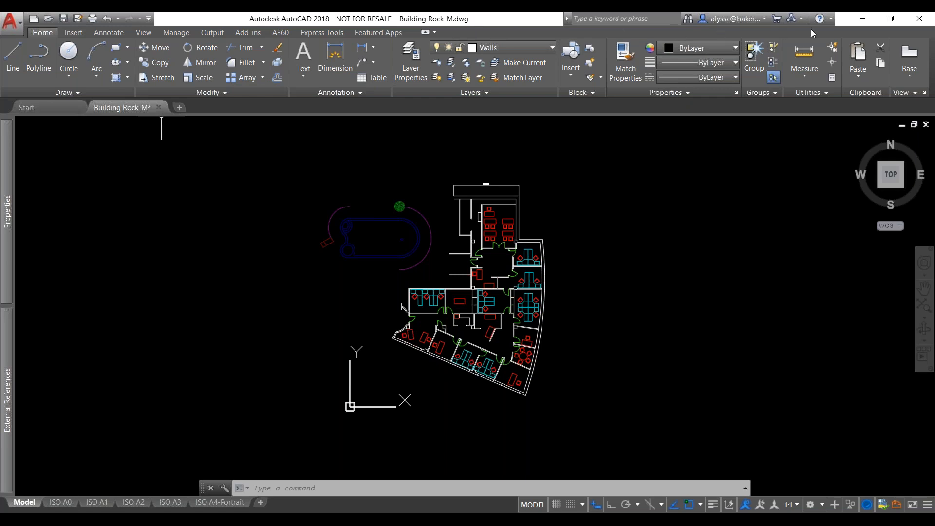
click(830, 19)
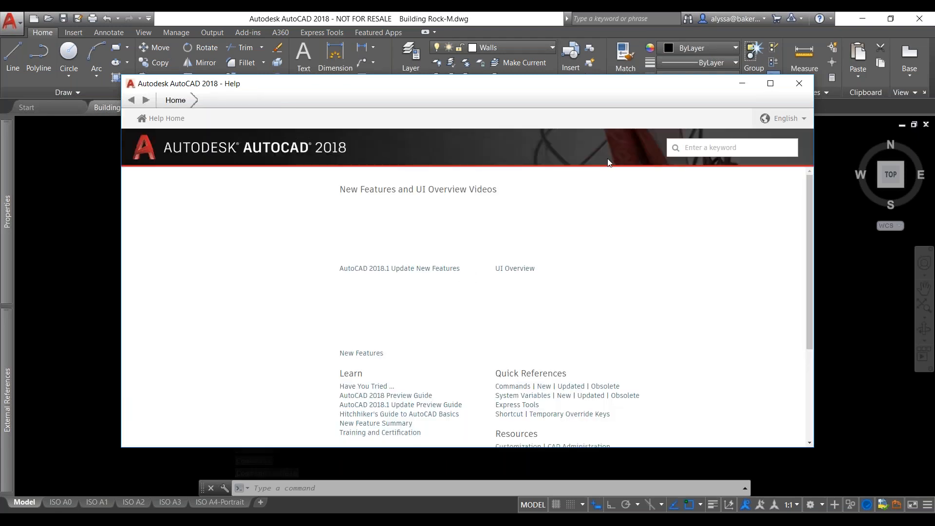
text(trim)
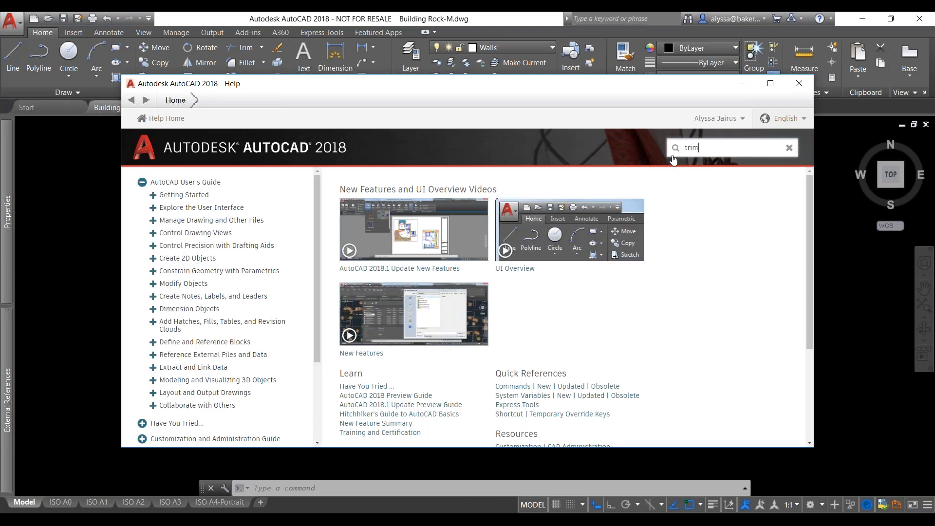
key(Return)
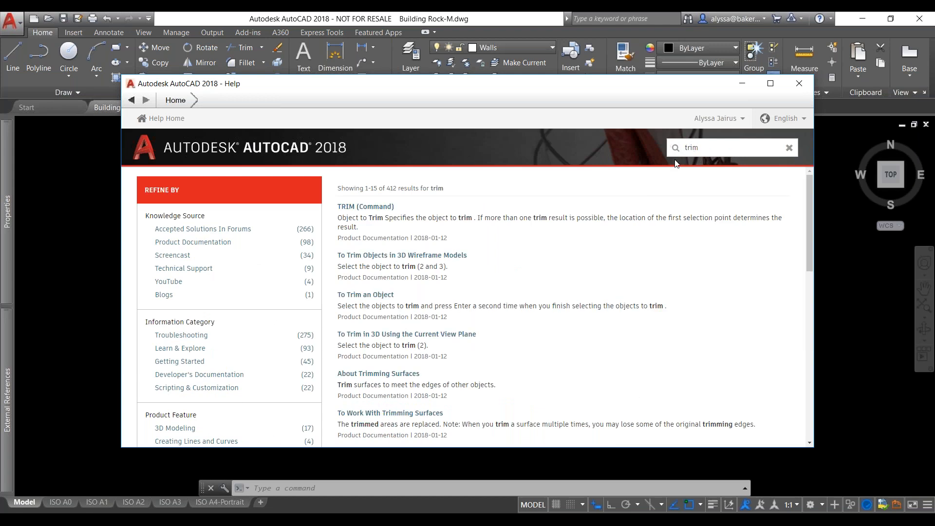
click(354, 209)
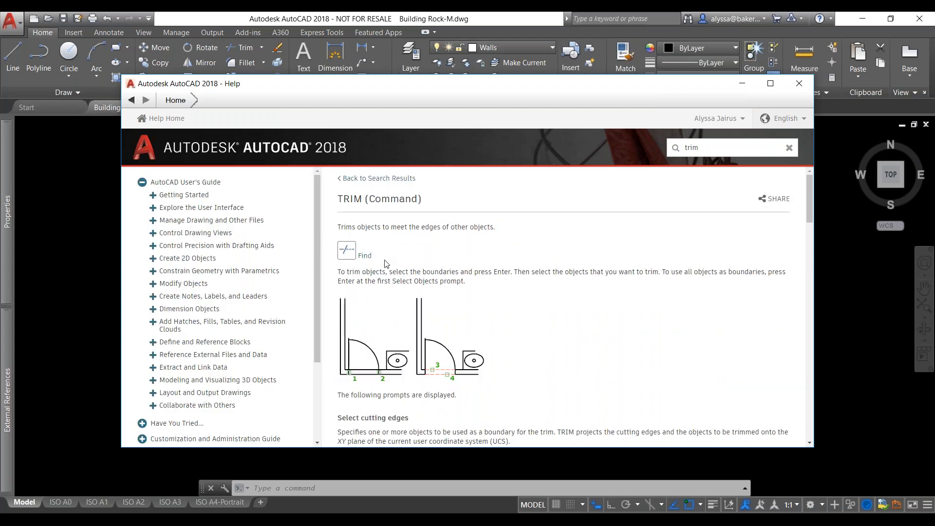
Step: Use the Find function of the TRIM article to locate the Trim tool in the interface, and close the help
drag(343, 200, 419, 200)
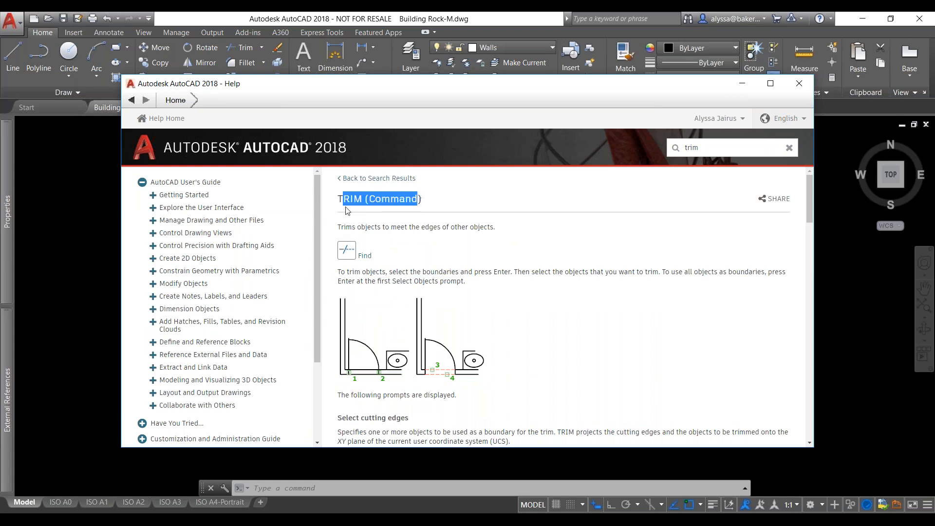
click(347, 210)
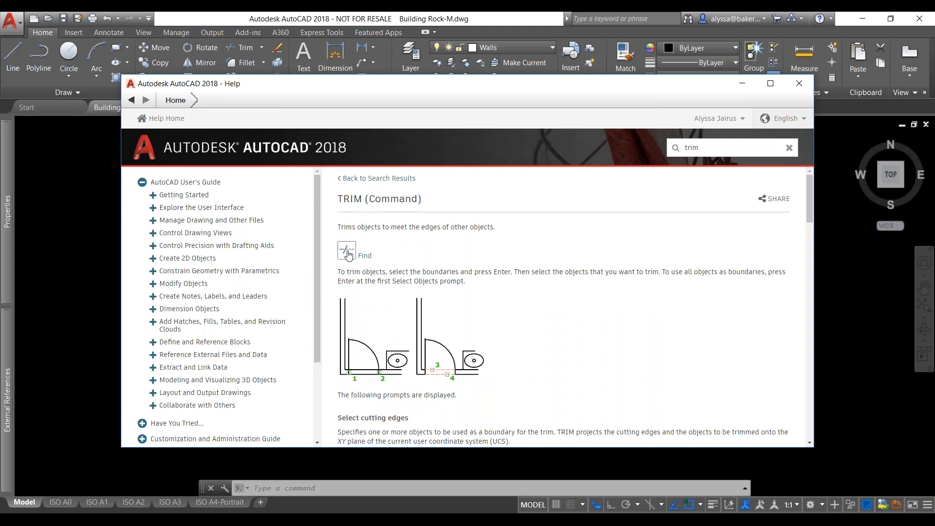
click(346, 252)
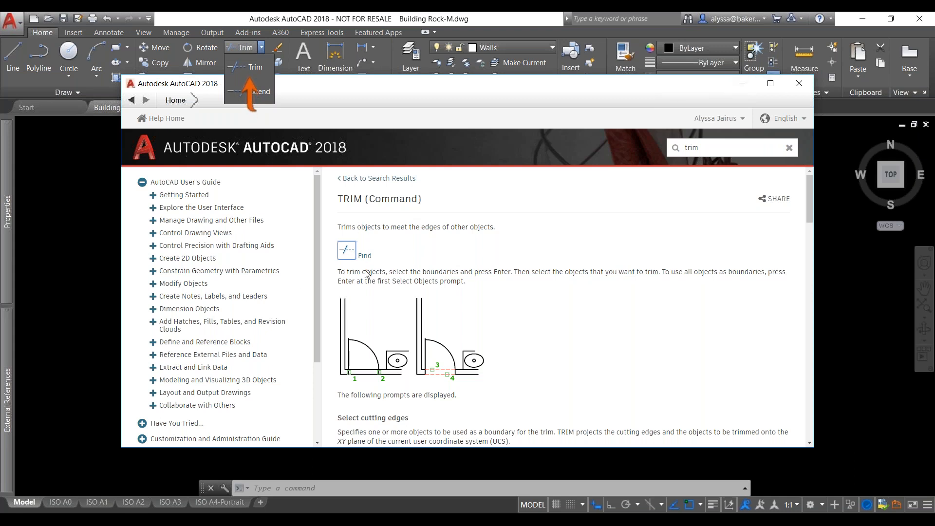
click(793, 86)
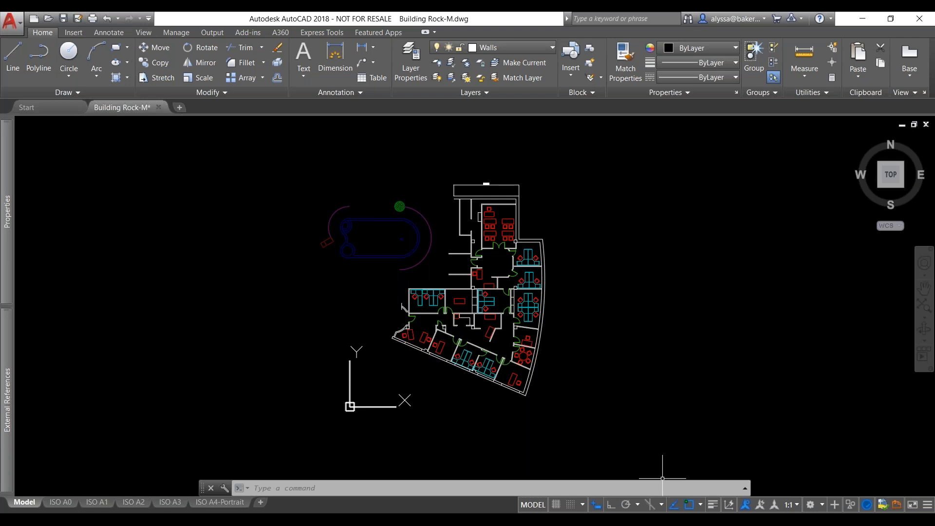
Step: Show the Transparency control in the status bar and hide it again
click(928, 505)
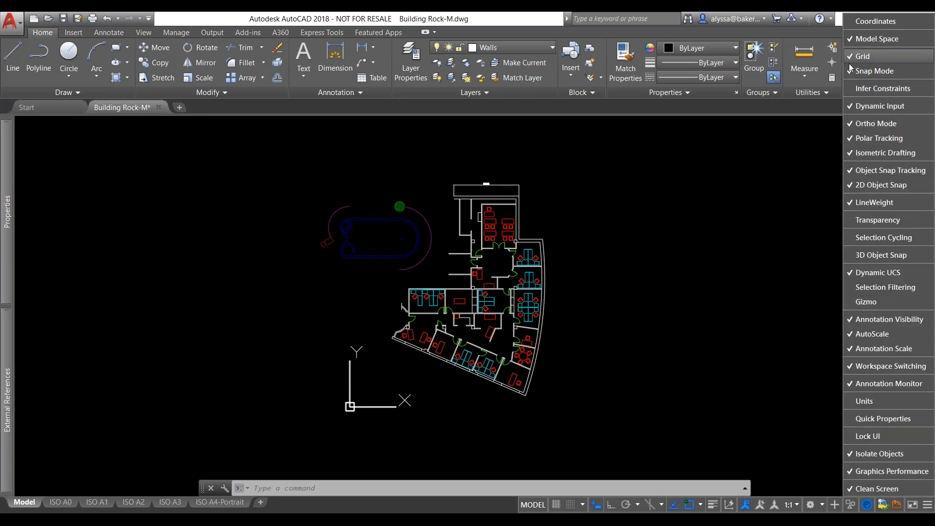
click(850, 222)
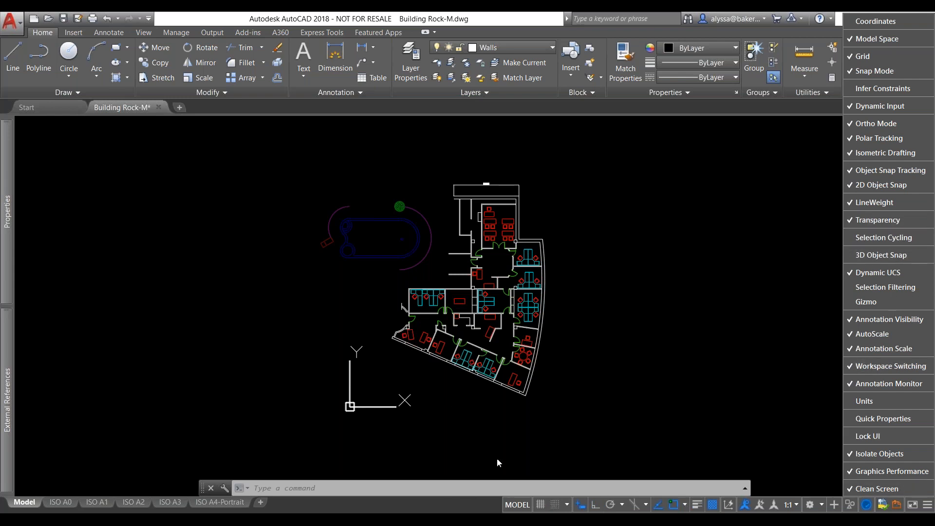
click(853, 220)
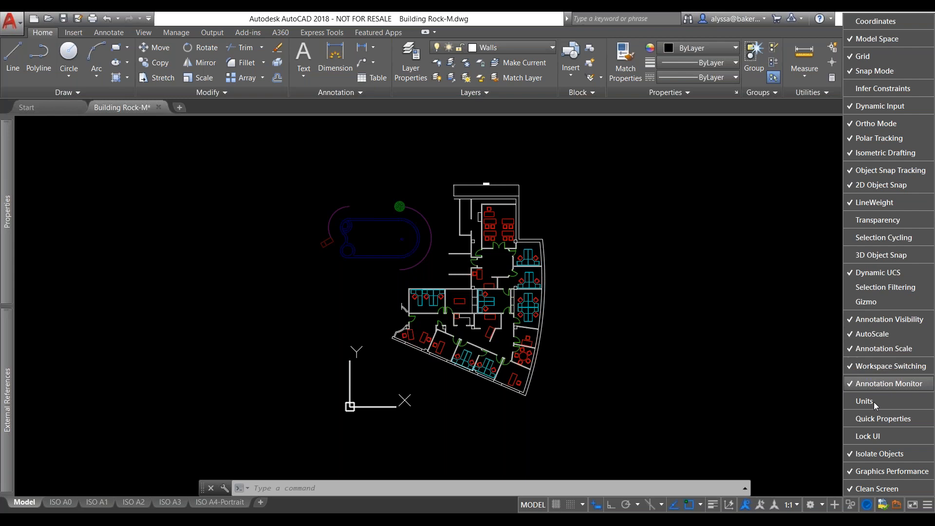
click(824, 302)
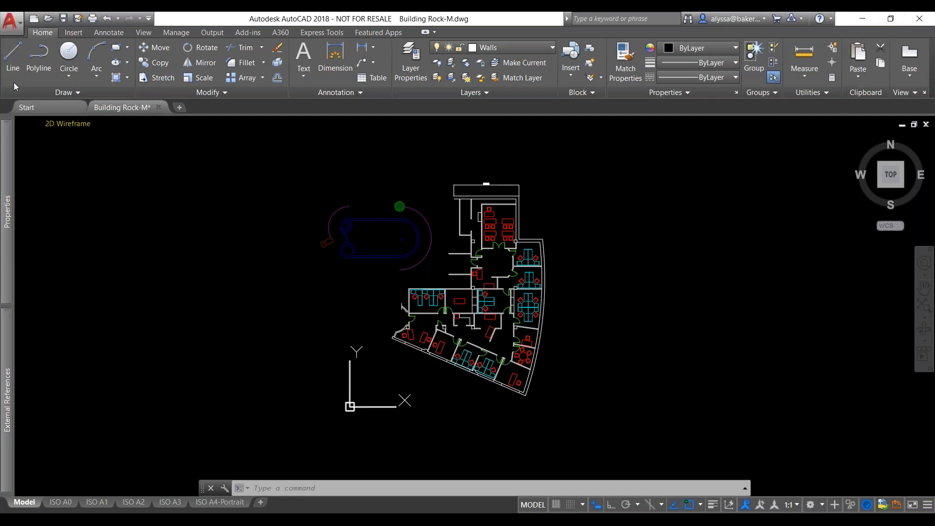
Step: Review the available workspaces and dismiss the list without switching
click(823, 507)
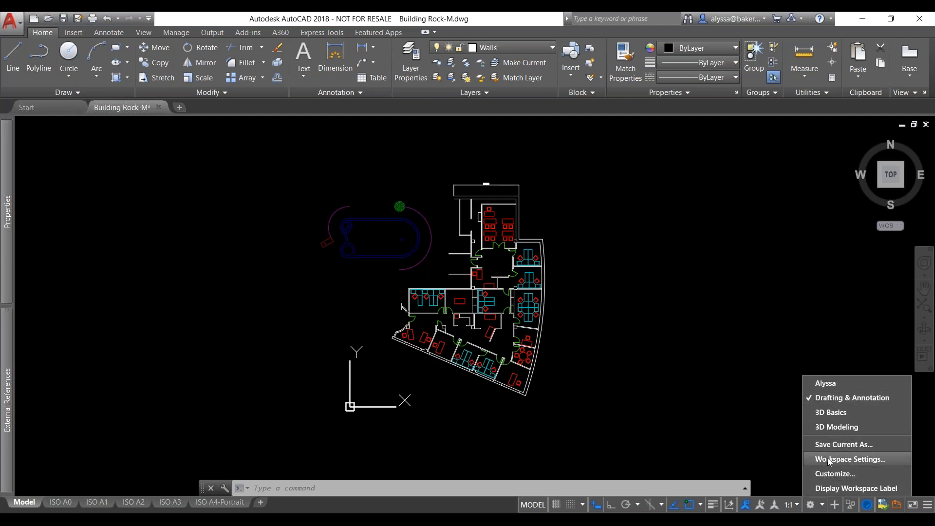
click(635, 340)
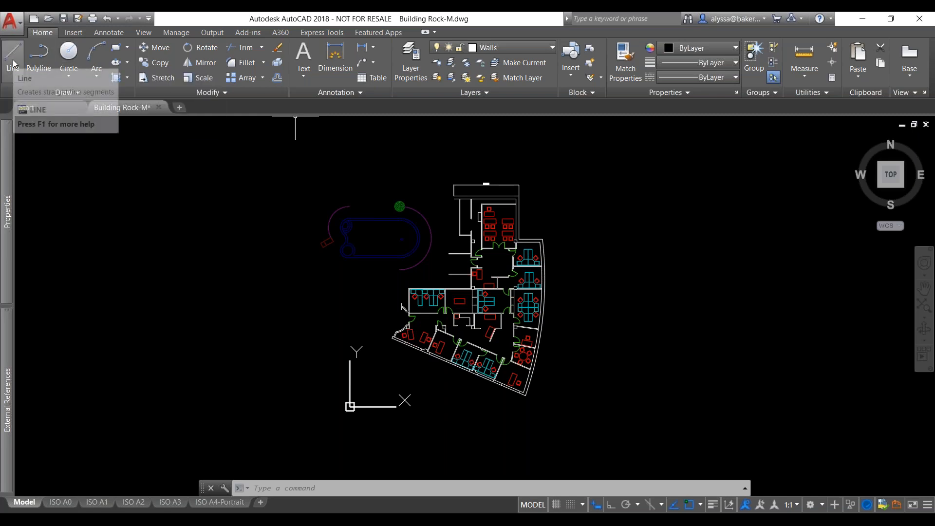
Step: In the Open and Save options, set the Application Menu's number of recently-used files to 15 and apply the change
click(15, 24)
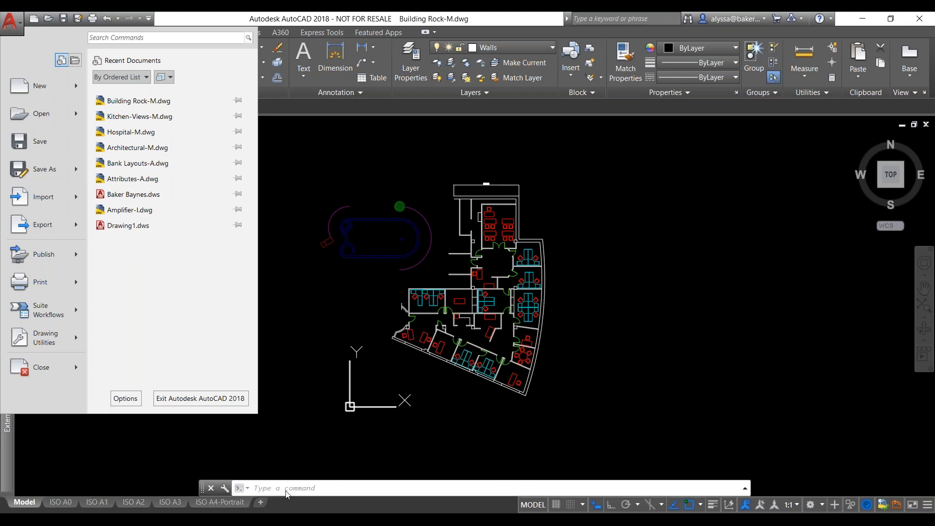
click(138, 399)
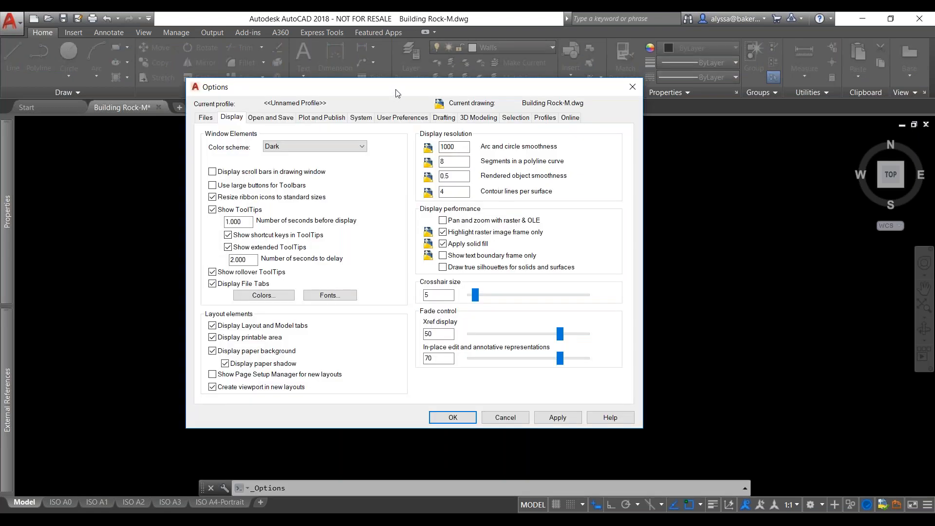
click(276, 118)
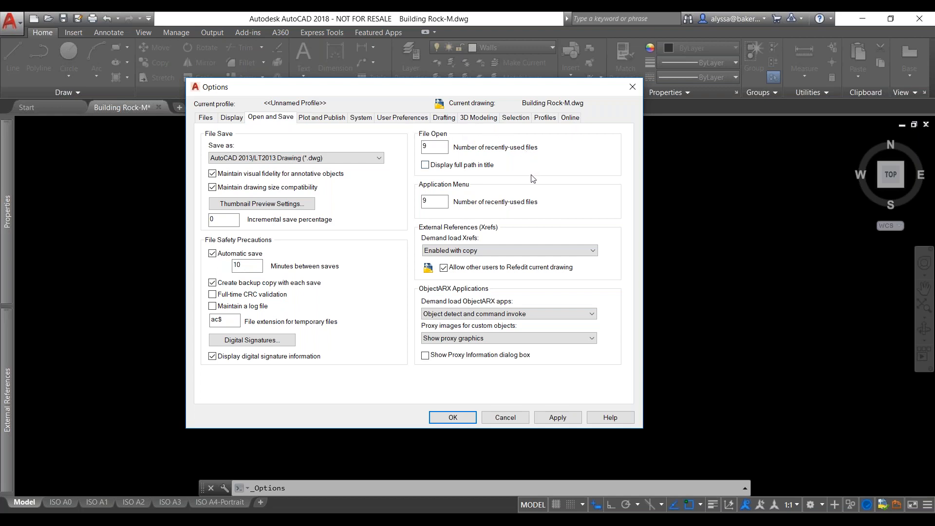
double_click(427, 146)
click(431, 200)
double_click(417, 145)
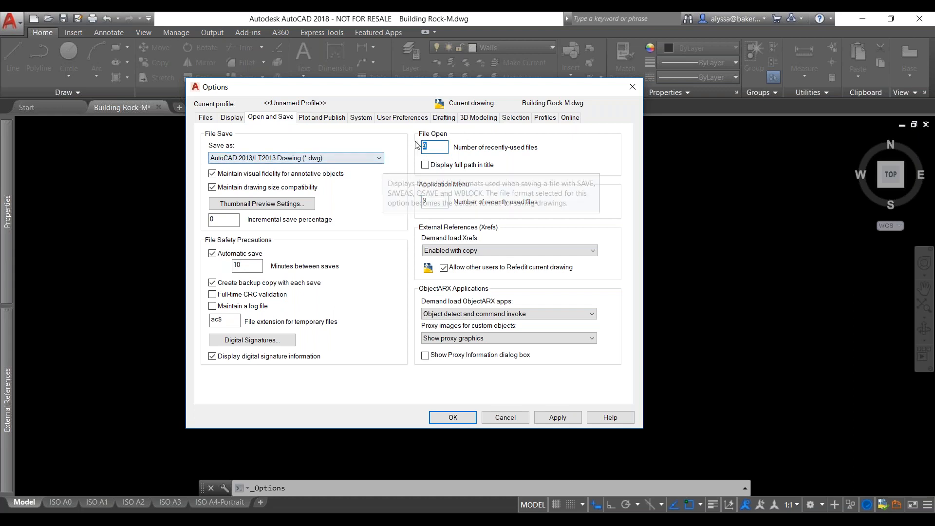
double_click(435, 202)
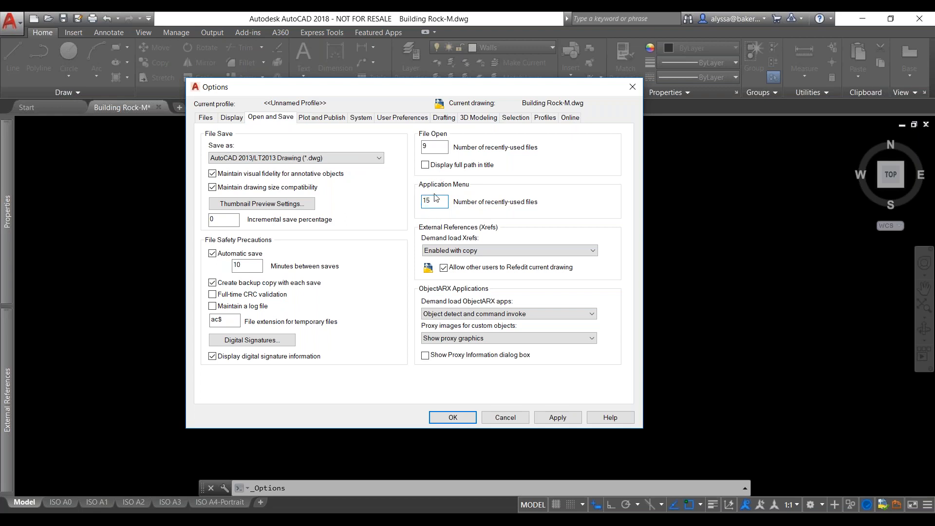
click(558, 418)
click(466, 421)
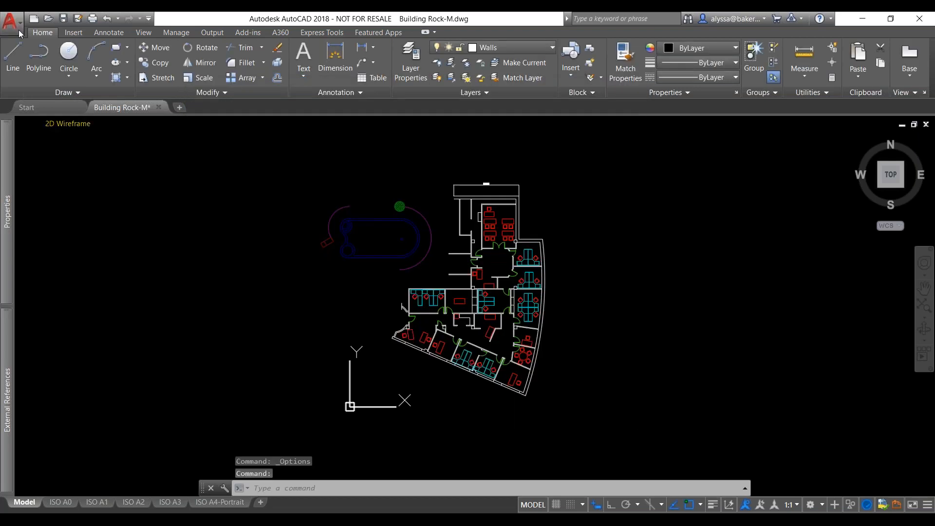
Step: Pin Building Rock-M.dwg in the recent documents list, unpin it again, and close the list
click(14, 22)
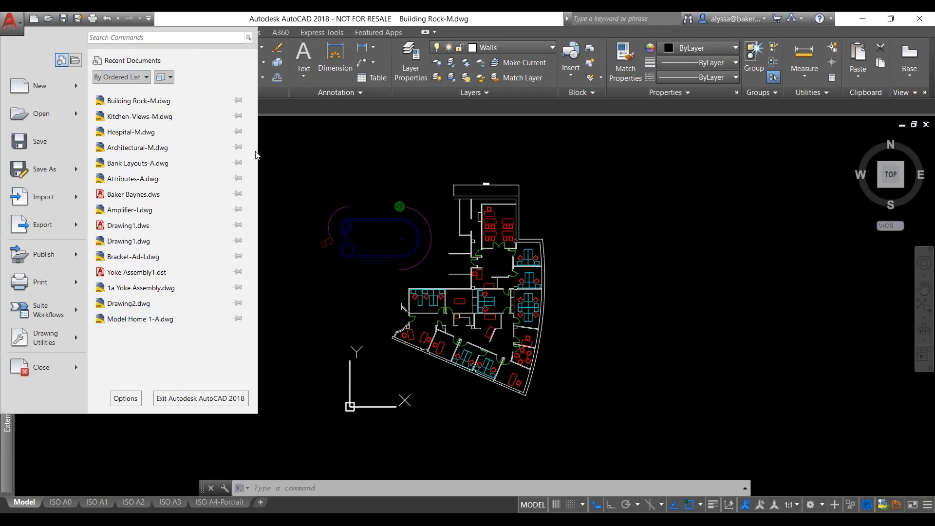
click(239, 100)
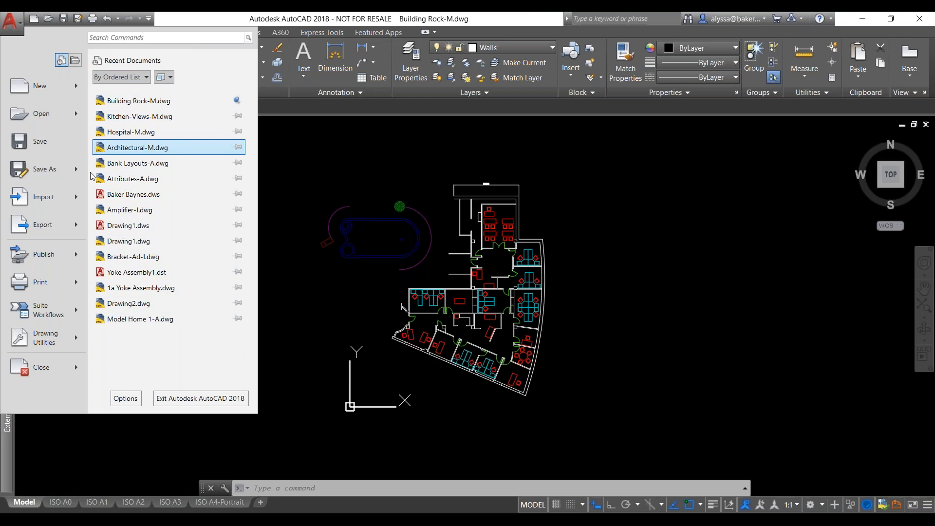
click(239, 100)
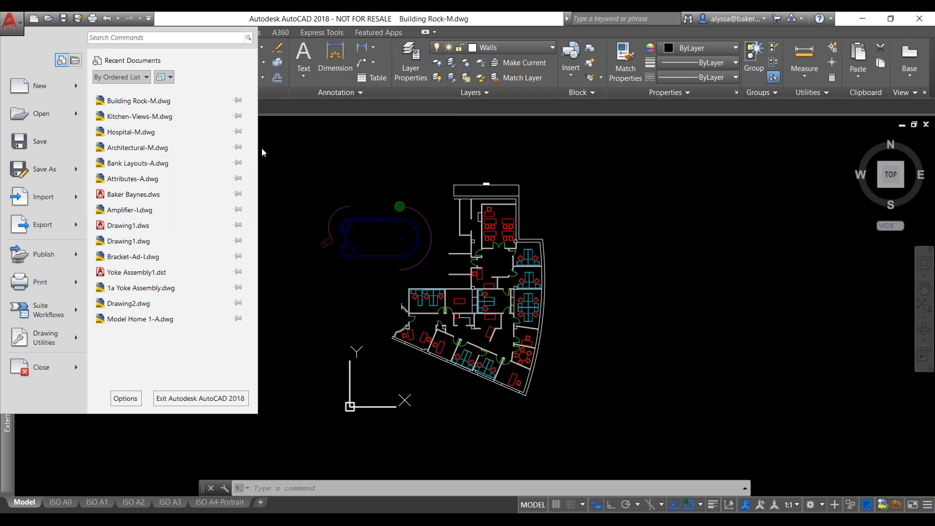
key(Escape)
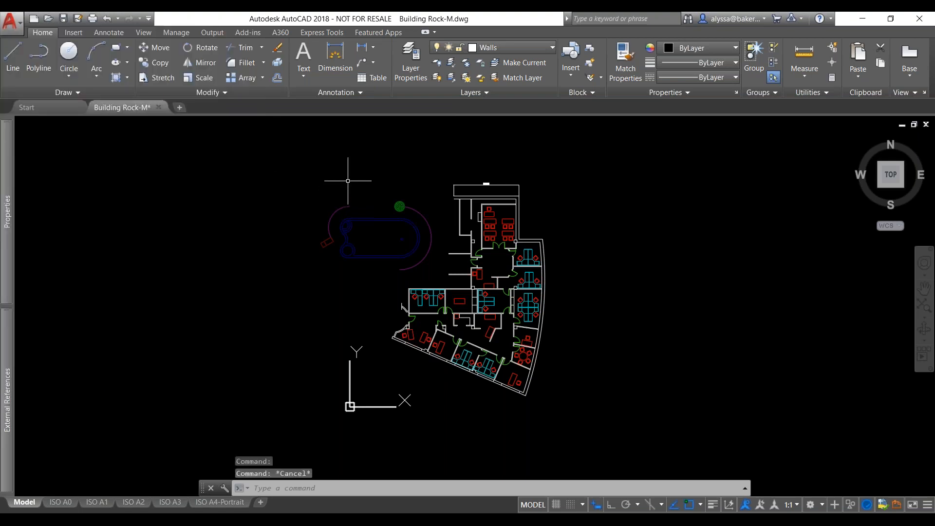
Step: Select the vertical exterior wall line beside the room with red desks, preview stretching it from its midpoint grip, and cancel the stretch
scroll(341, 182, up, 5)
scroll(317, 146, down, 2)
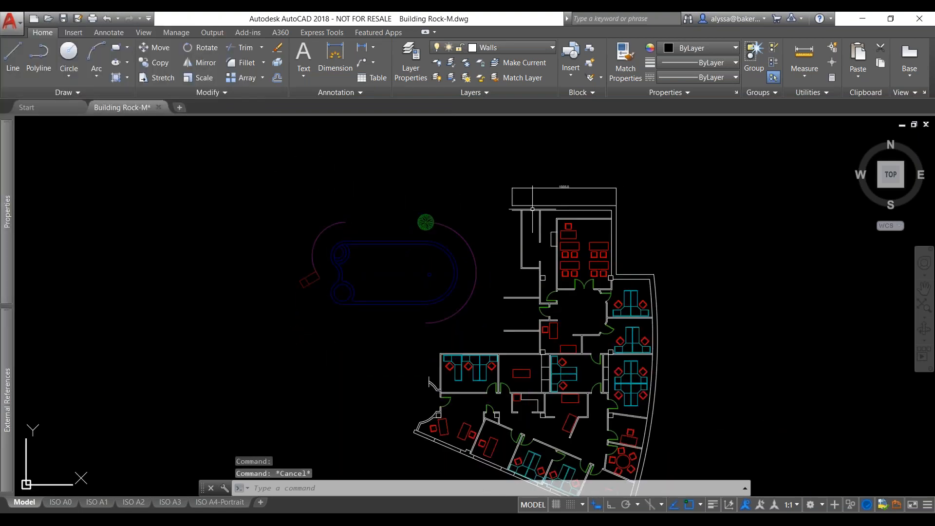
scroll(591, 178, up, 4)
scroll(649, 356, down, 3)
scroll(654, 330, up, 5)
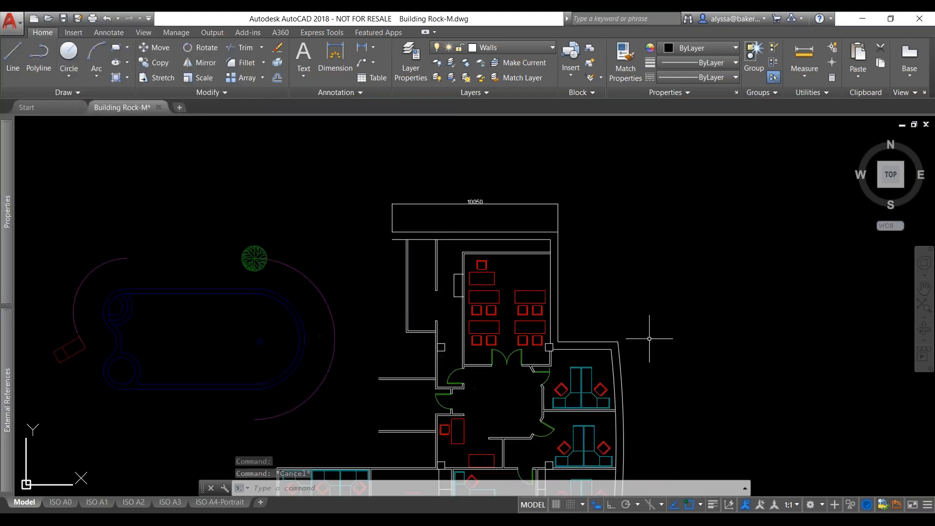
click(424, 273)
click(429, 273)
click(424, 262)
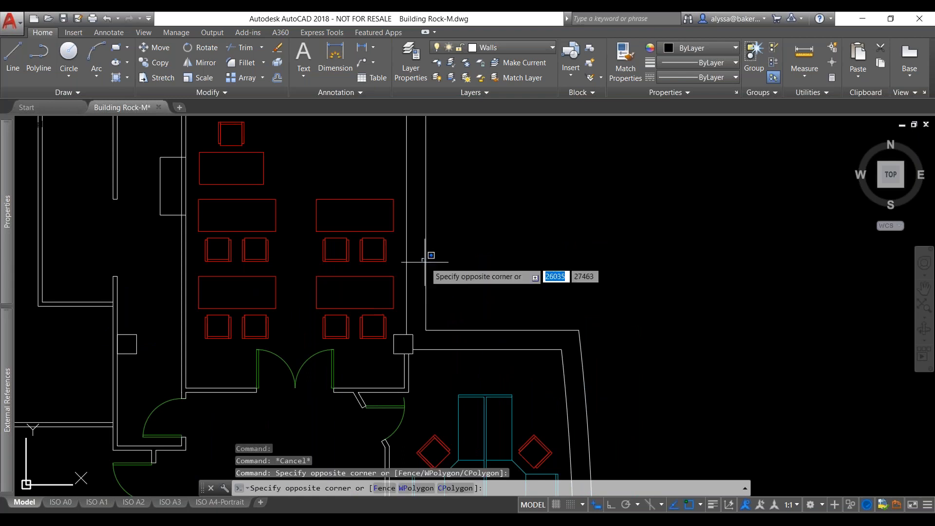
click(430, 264)
click(430, 261)
click(423, 256)
scroll(432, 266, down, 2)
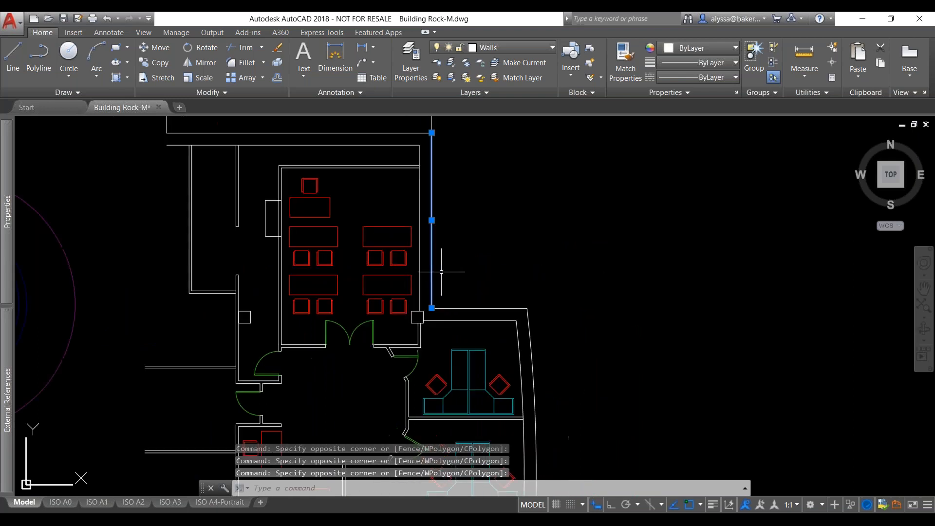
scroll(424, 229, up, 2)
click(418, 215)
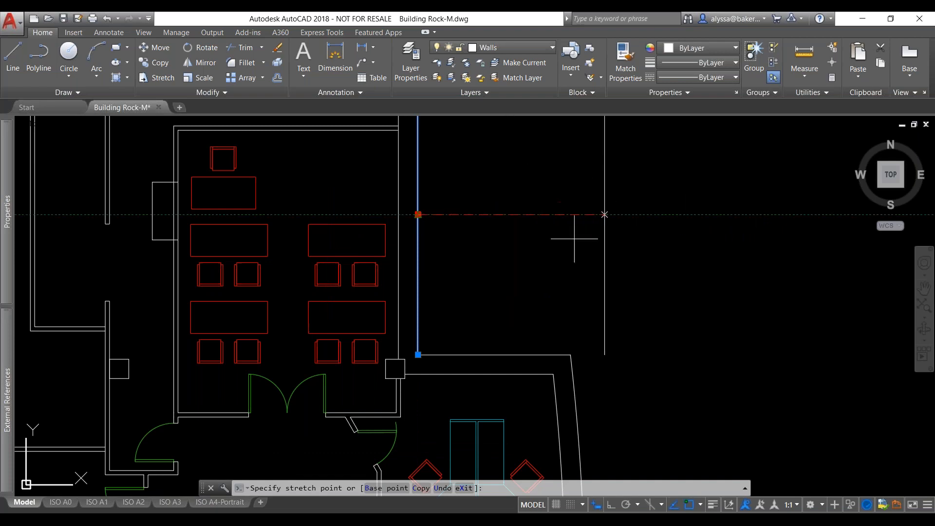
key(Escape)
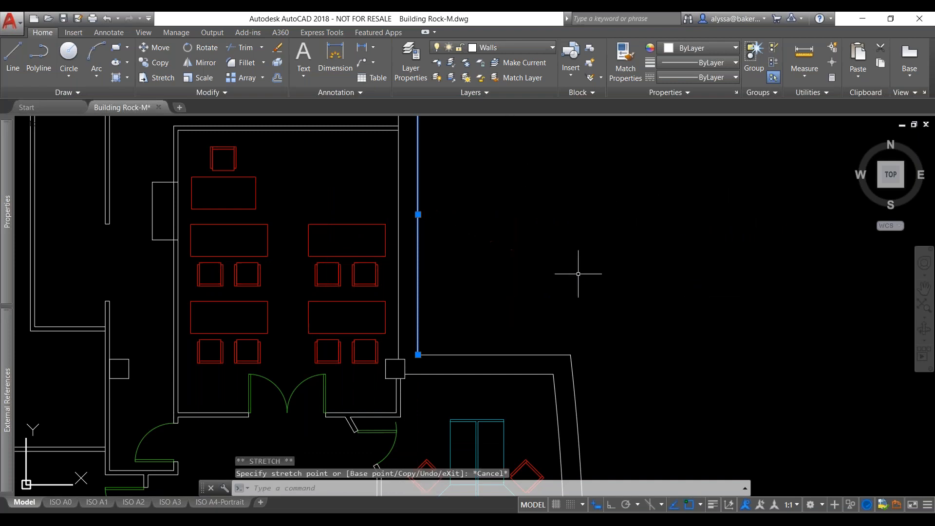
Step: Open the Drawing Window Colors settings from the Display options
click(18, 23)
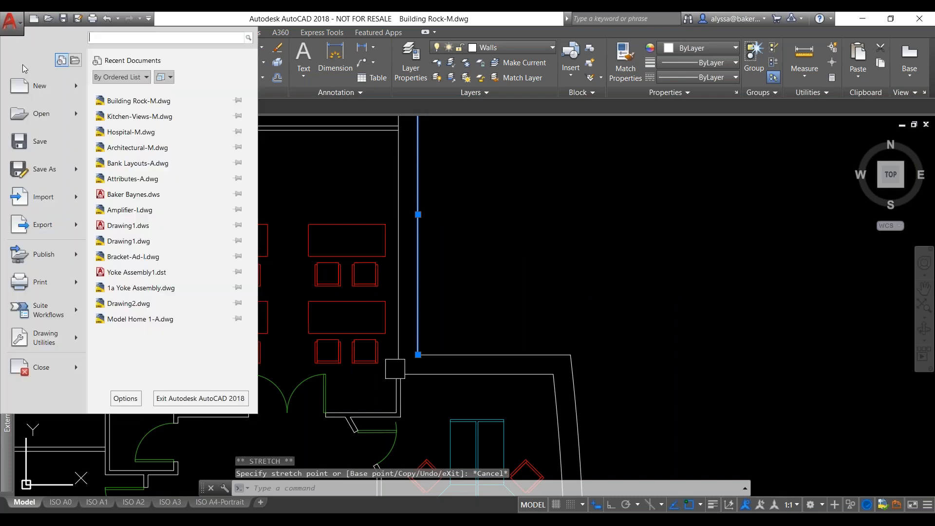
click(122, 398)
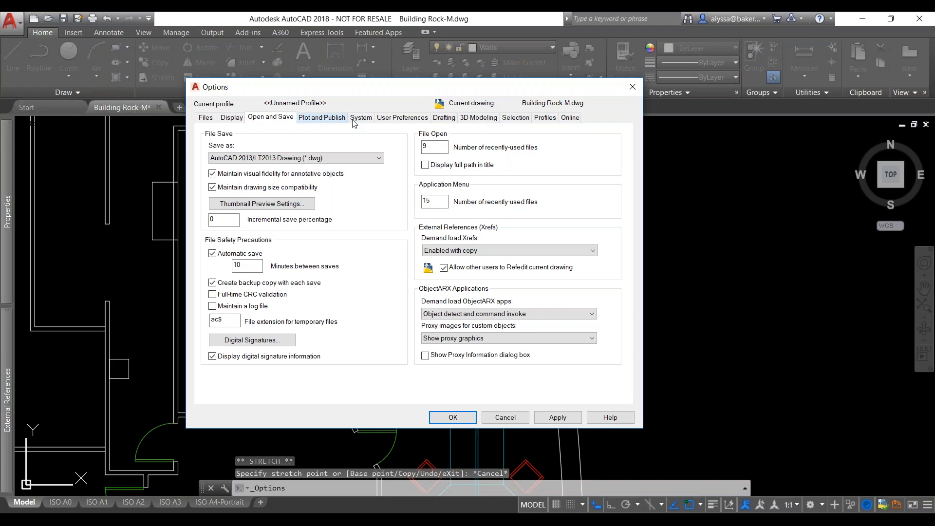
click(400, 118)
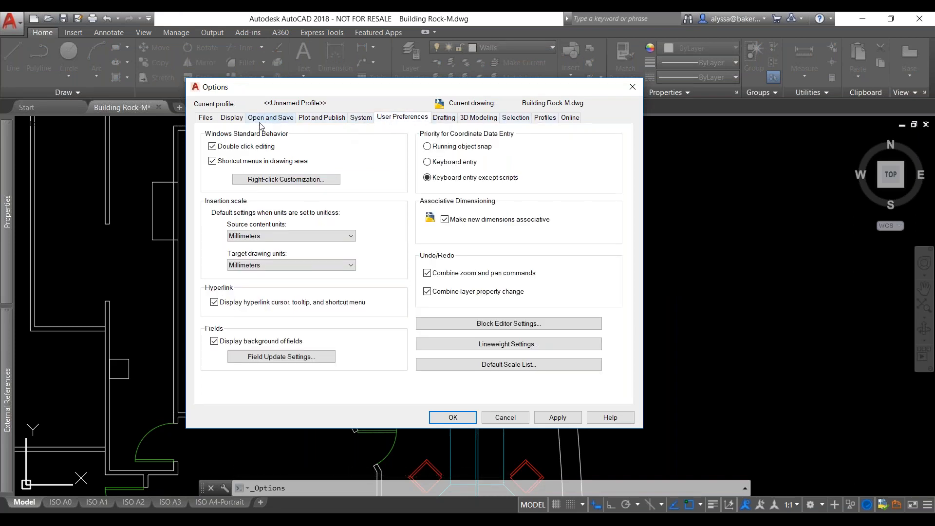
click(233, 119)
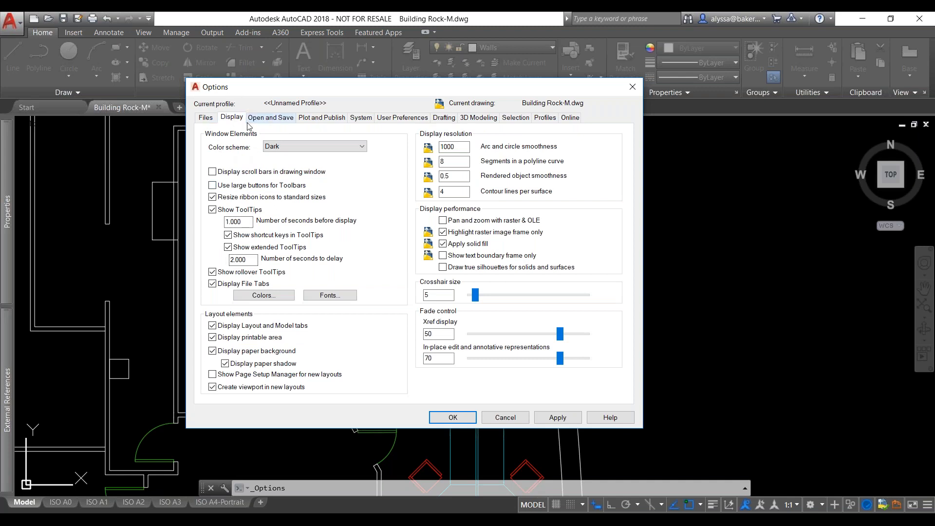
click(258, 298)
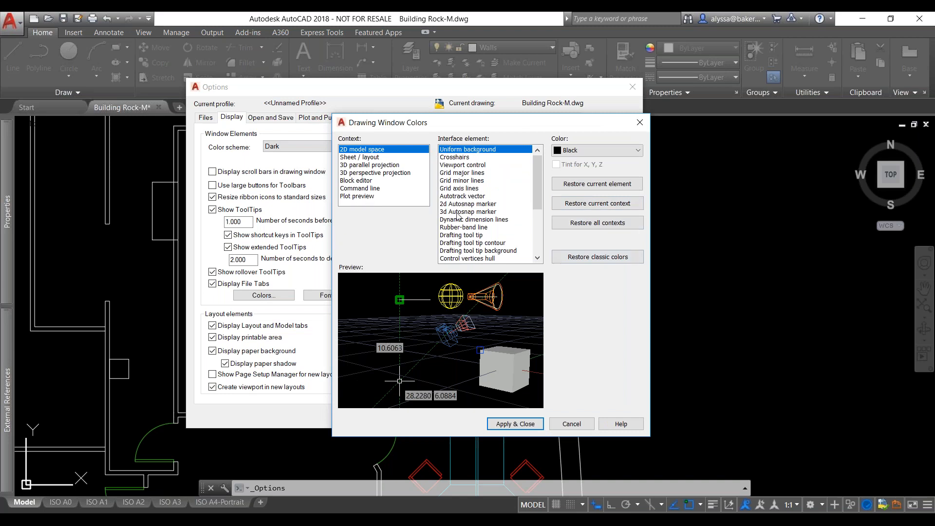
Step: Set the 2D model space rubber-band line color to index color 206, apply it, and close the options
click(467, 229)
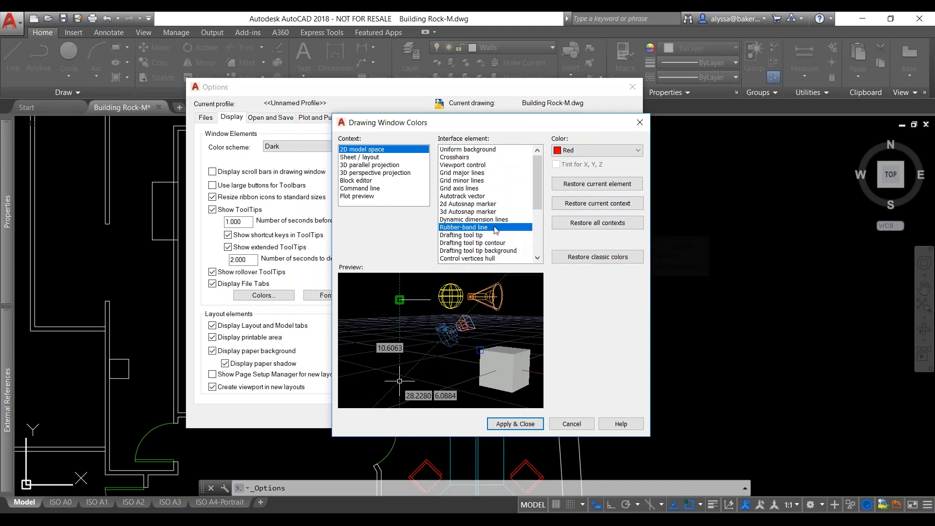
click(582, 151)
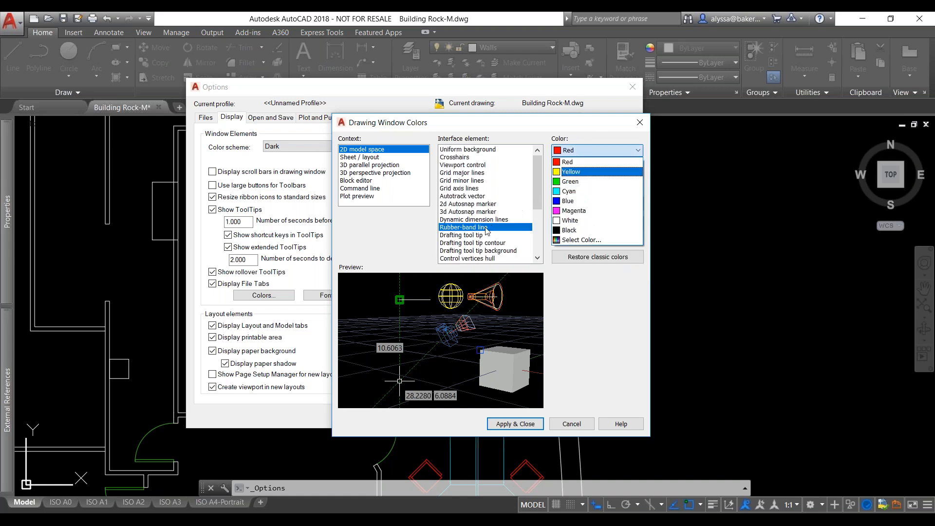
click(554, 136)
click(585, 150)
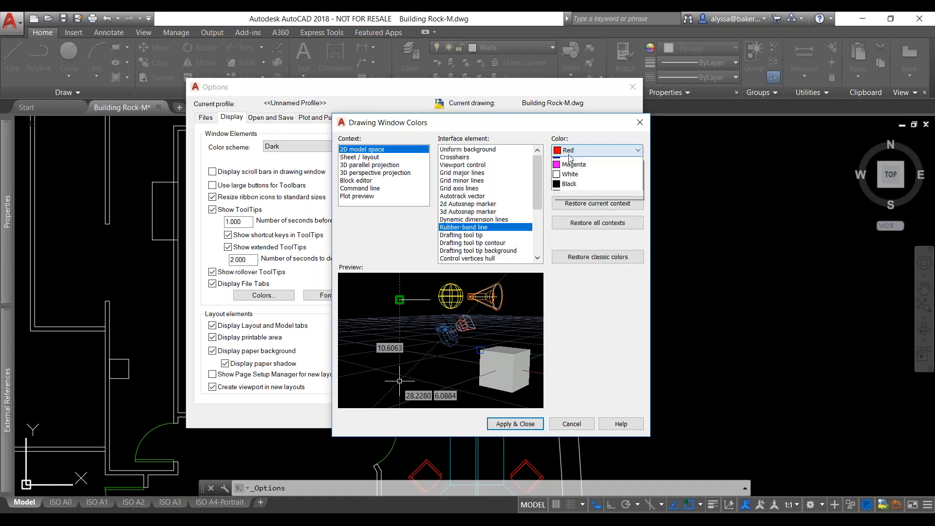
click(578, 245)
drag(833, 146, 536, 156)
click(583, 204)
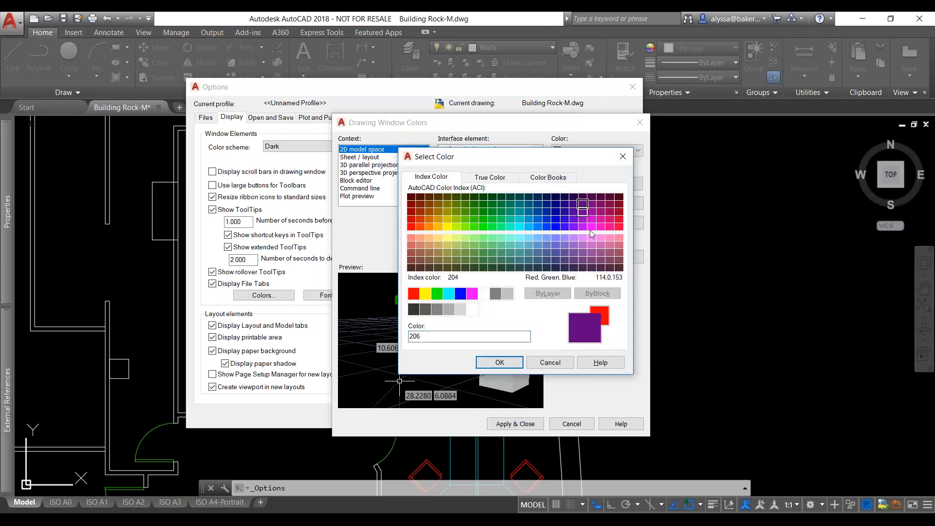
click(500, 363)
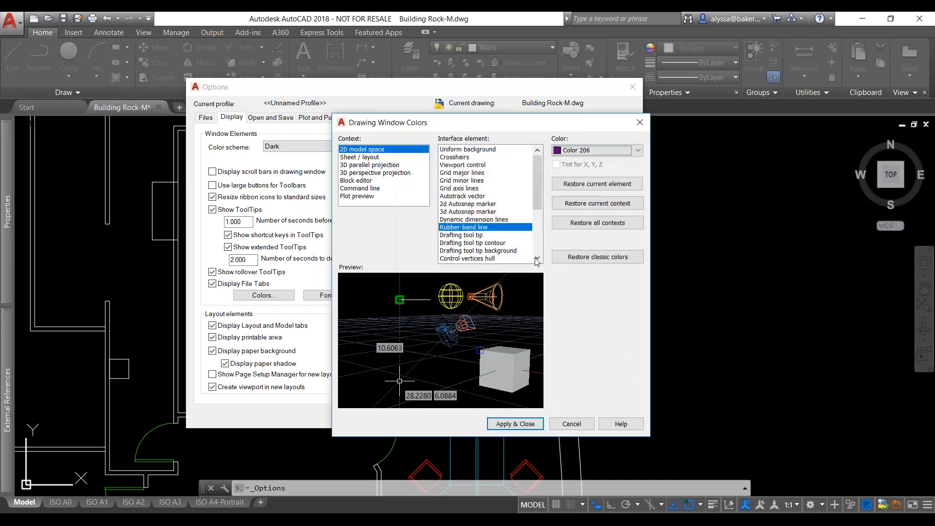
click(527, 427)
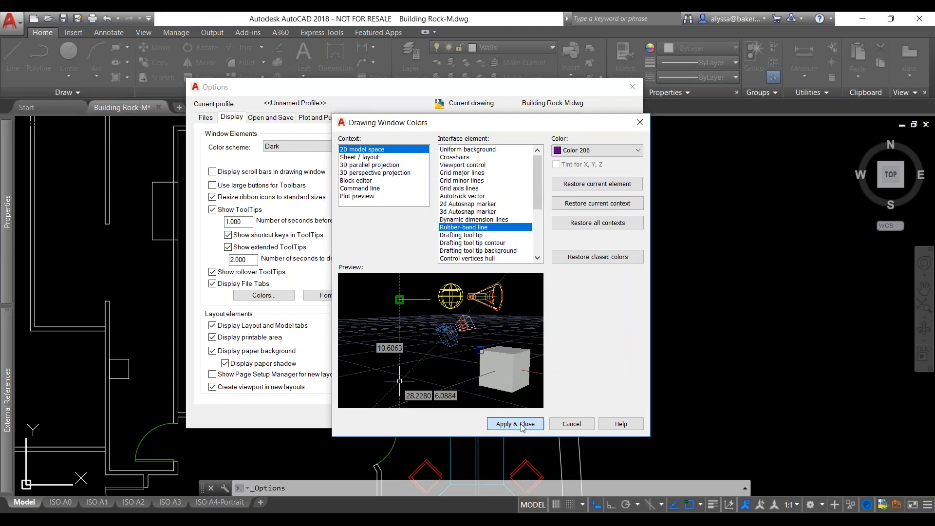
click(558, 418)
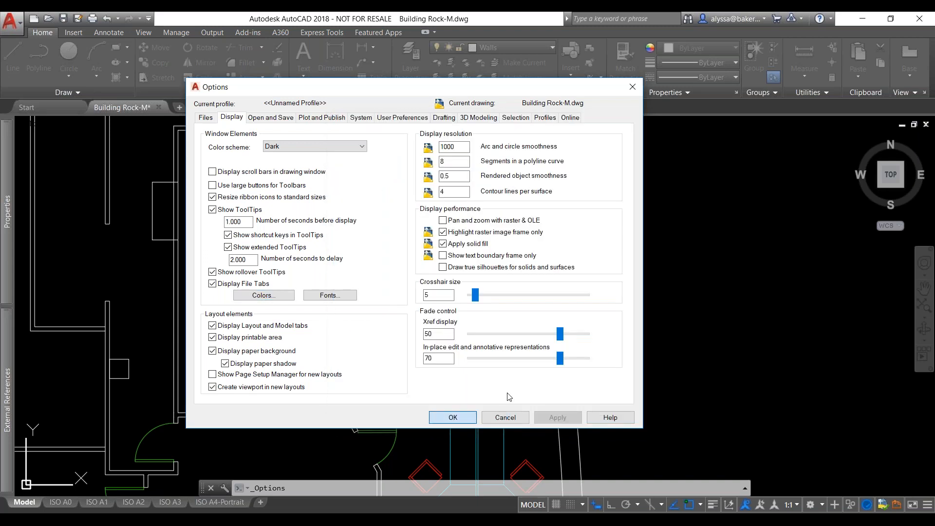
key(Return)
Step: Check the new rubber-band line color by previewing a midpoint stretch of the same wall line, then cancel and deselect it
scroll(443, 215, down, 2)
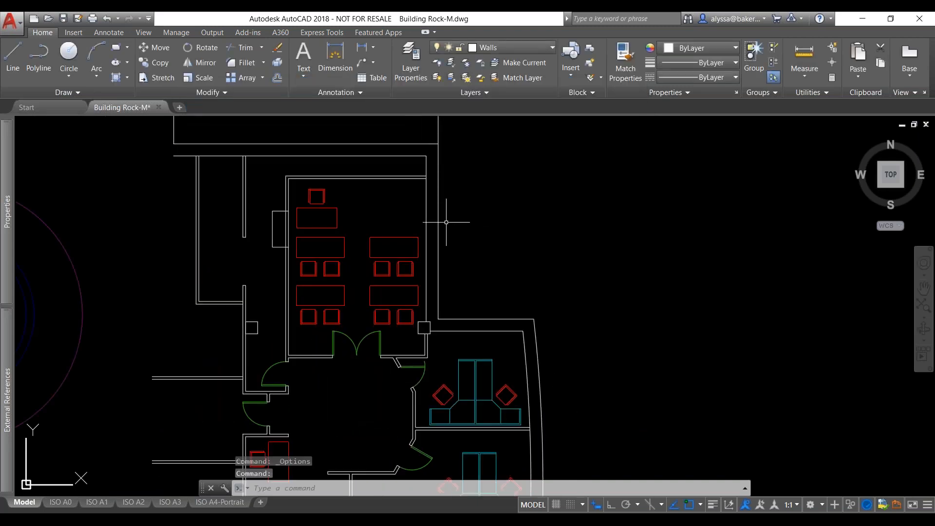
click(437, 231)
click(439, 231)
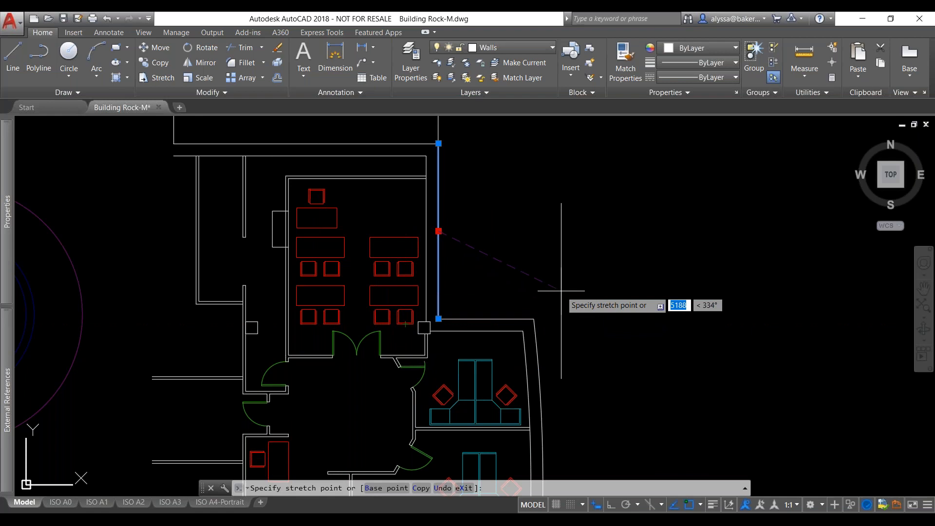
key(Escape)
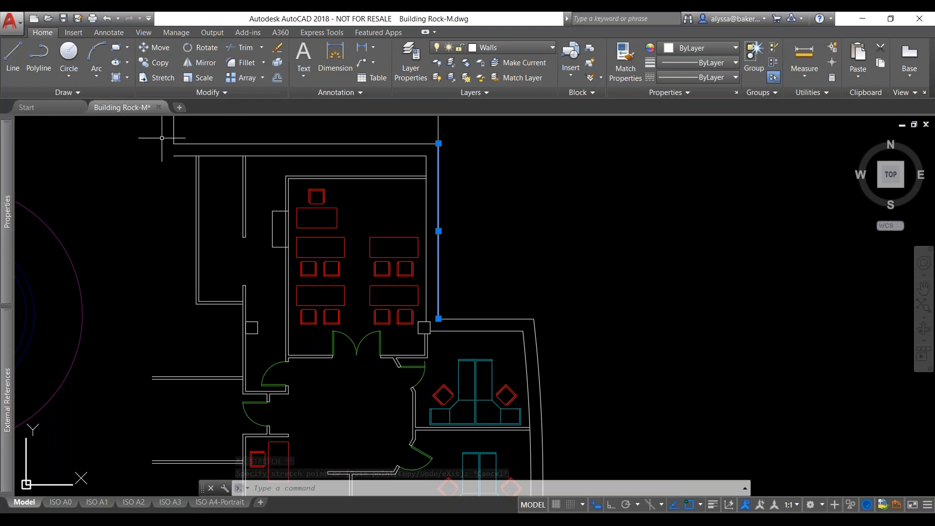
scroll(609, 202, down, 2)
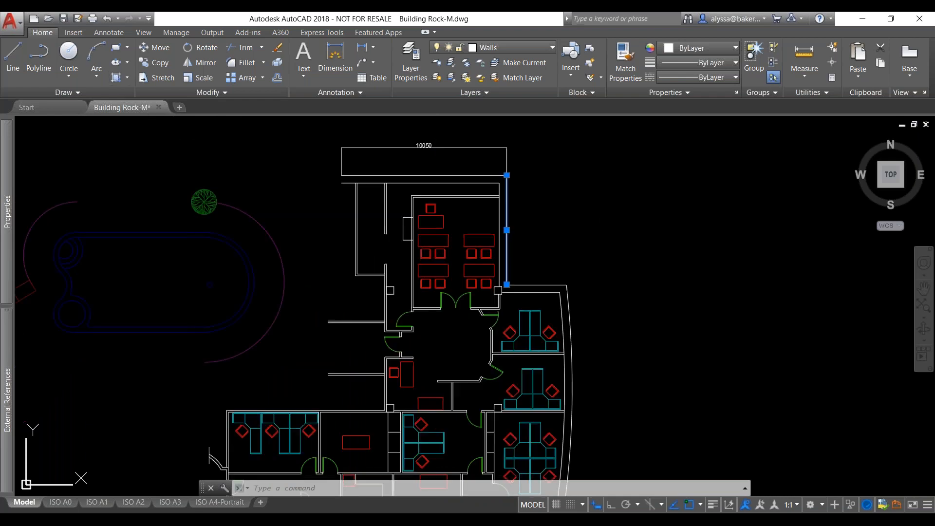
key(Escape)
key(Escape)
Step: Try a crossing selection over the offices along the curved exterior wall and cancel it
scroll(591, 187, down, 2)
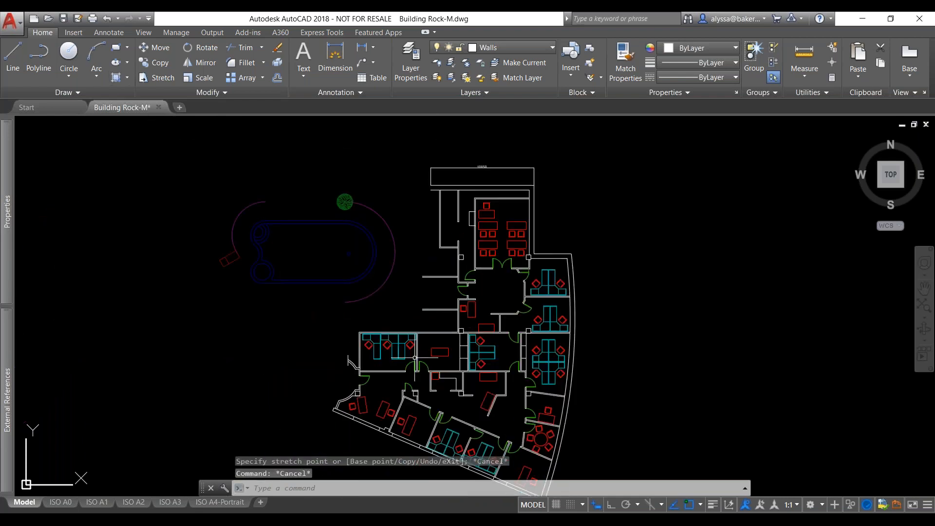
scroll(415, 358, up, 2)
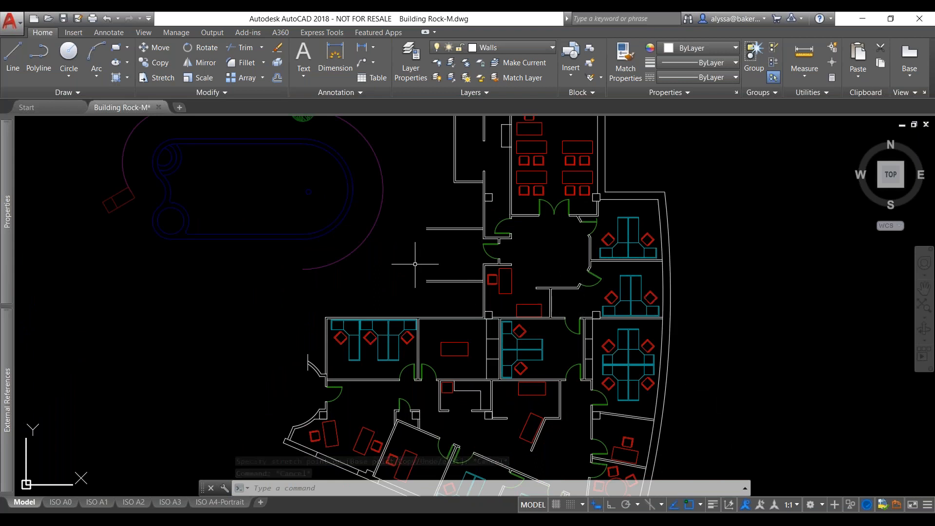
click(769, 434)
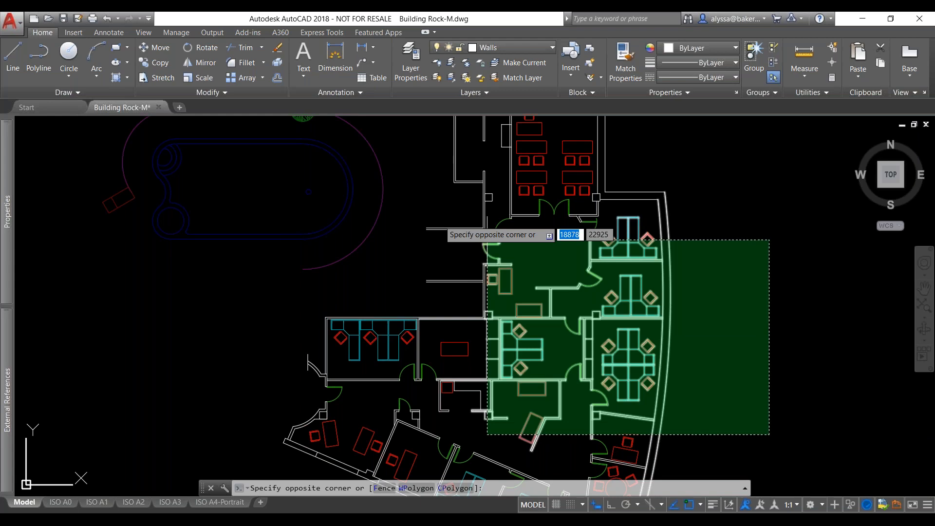
key(Escape)
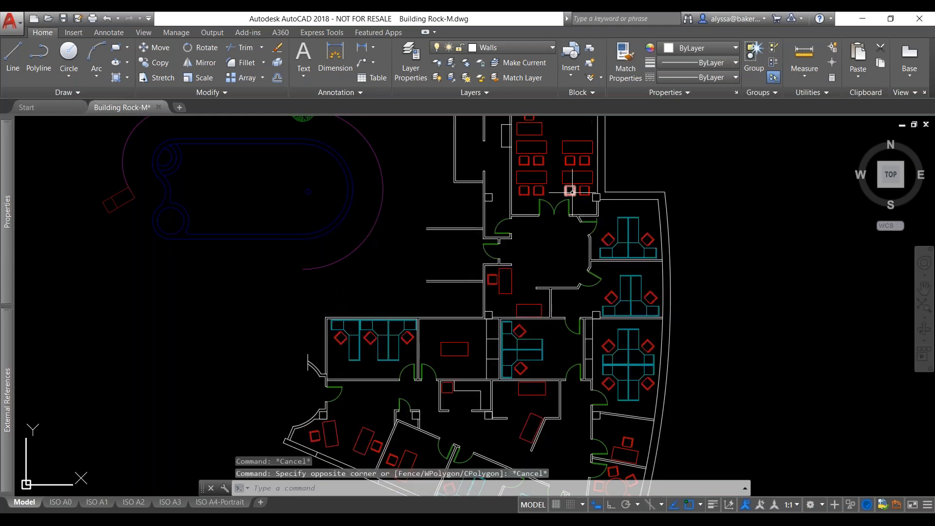
scroll(570, 191, down, 3)
scroll(570, 191, up, 3)
scroll(570, 191, down, 1)
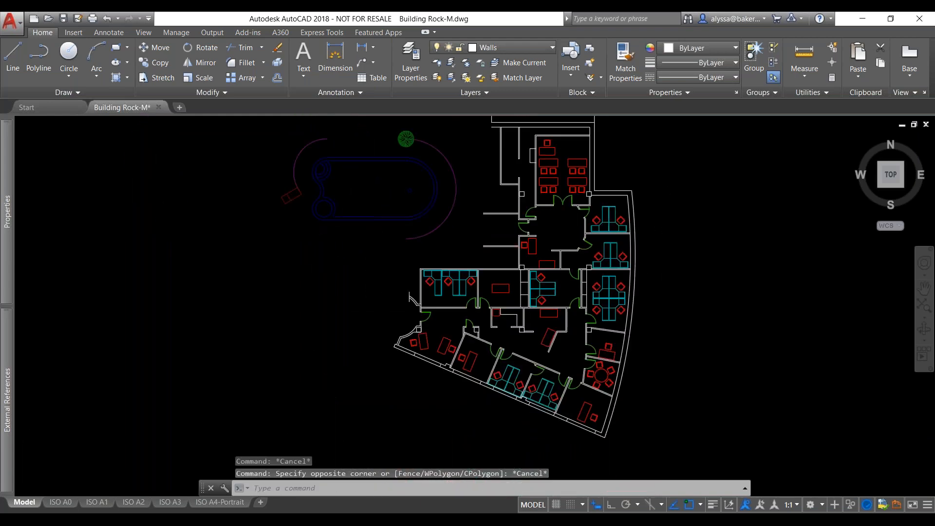
Step: Set the SELECTIONOFFSCREEN system variable to 1
scroll(571, 193, up, 2)
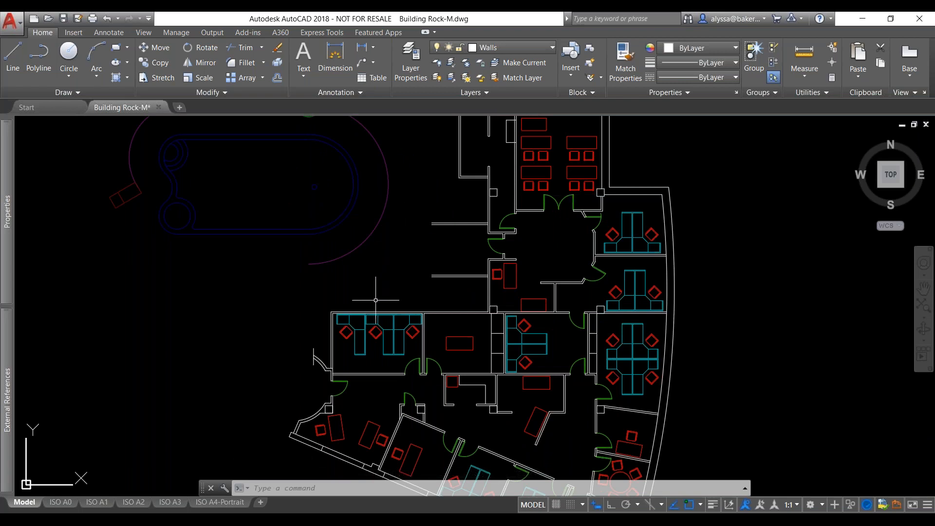
text(SELECT)
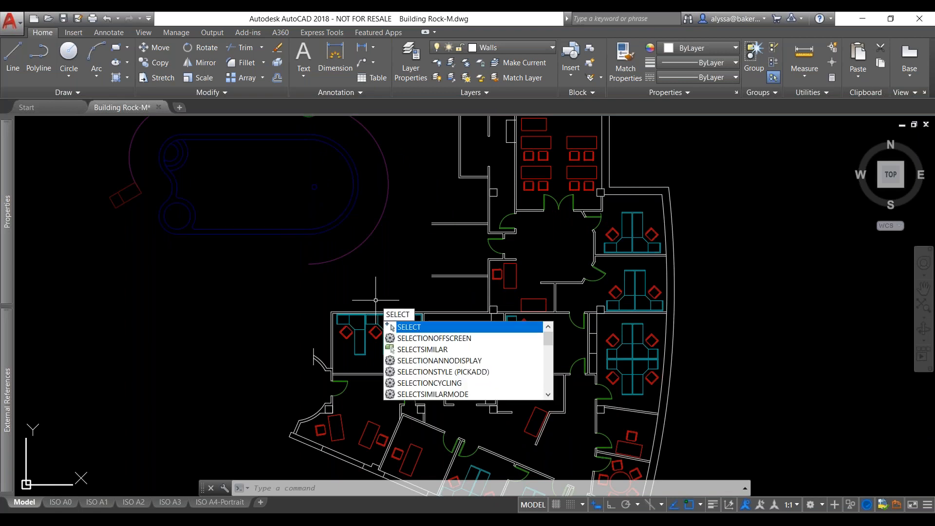
text(off)
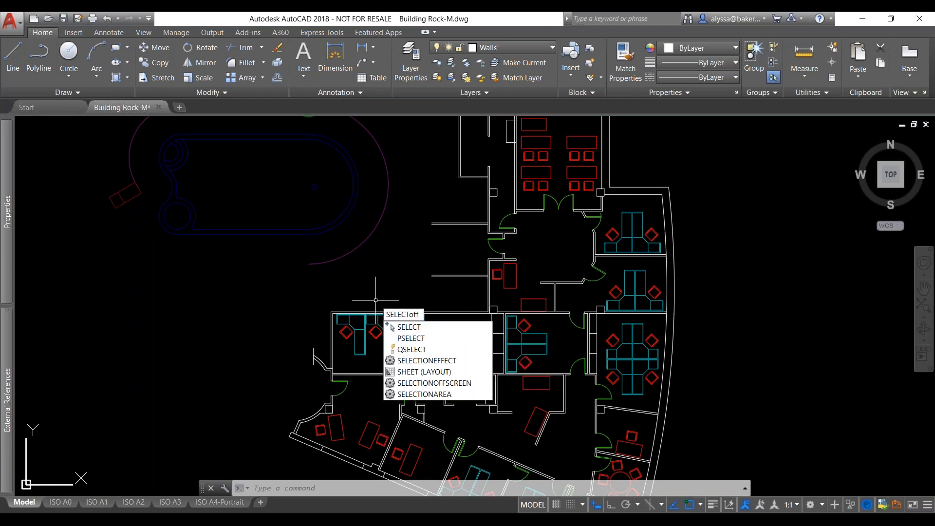
text(scree)
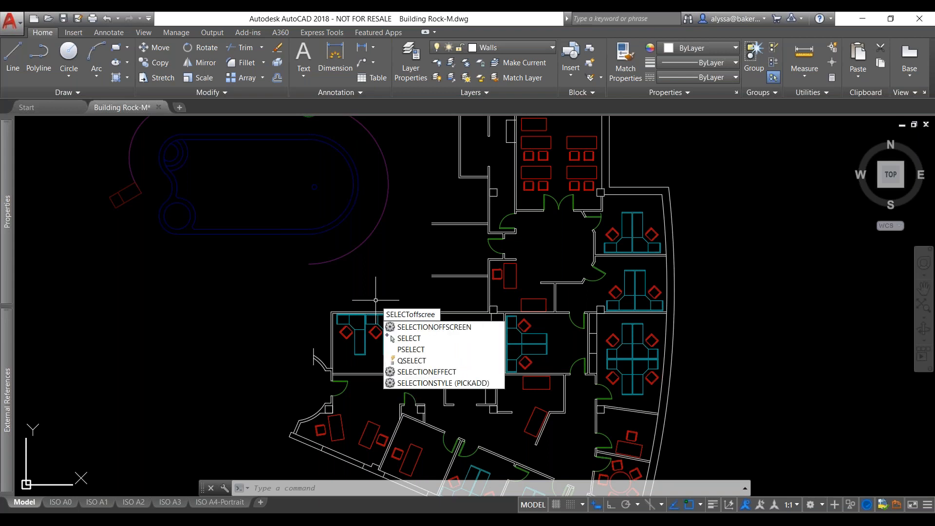
text(n)
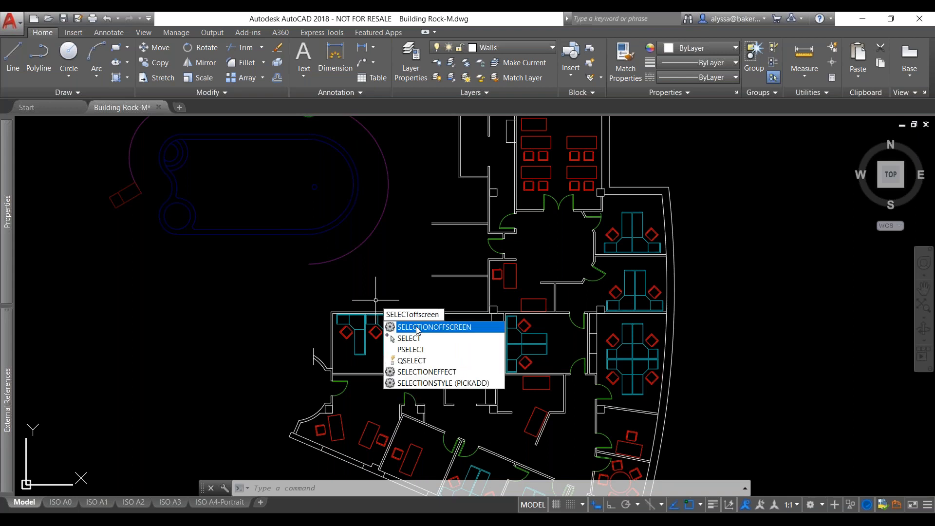
click(417, 327)
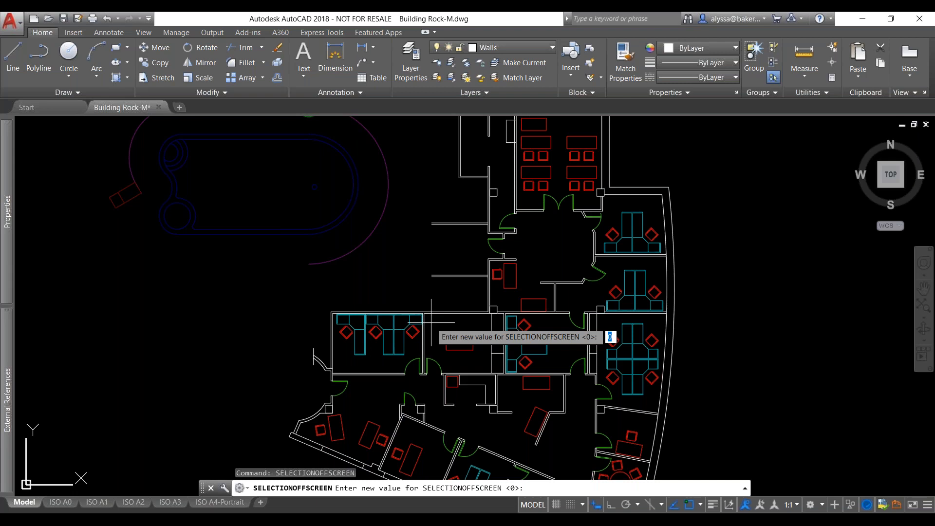
text(1)
key(Return)
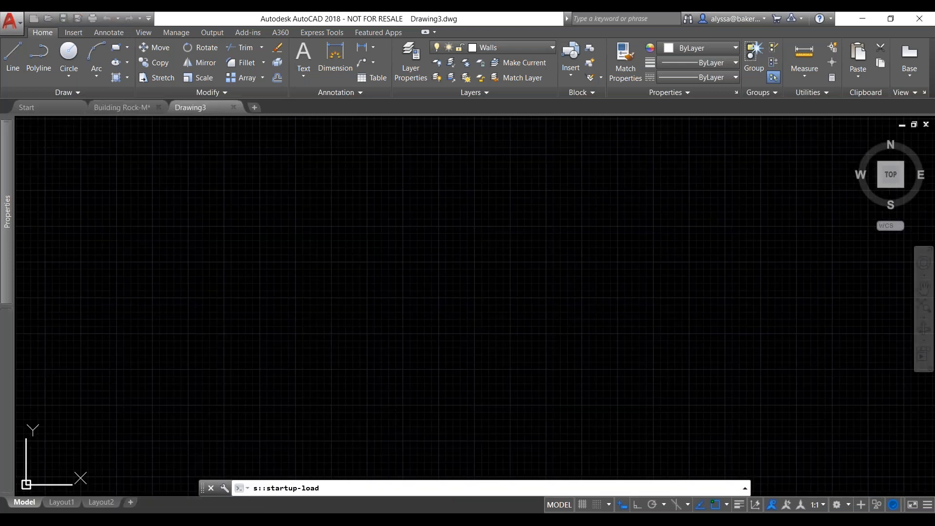
Step: Create two more blank drawings and draw one diagonal line in Drawing5
click(254, 107)
click(329, 107)
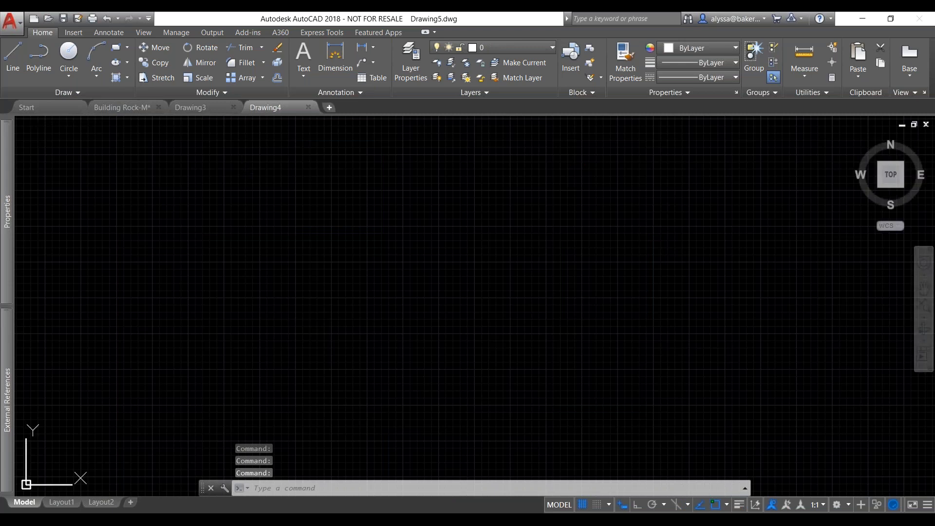
text(l)
key(Return)
click(344, 182)
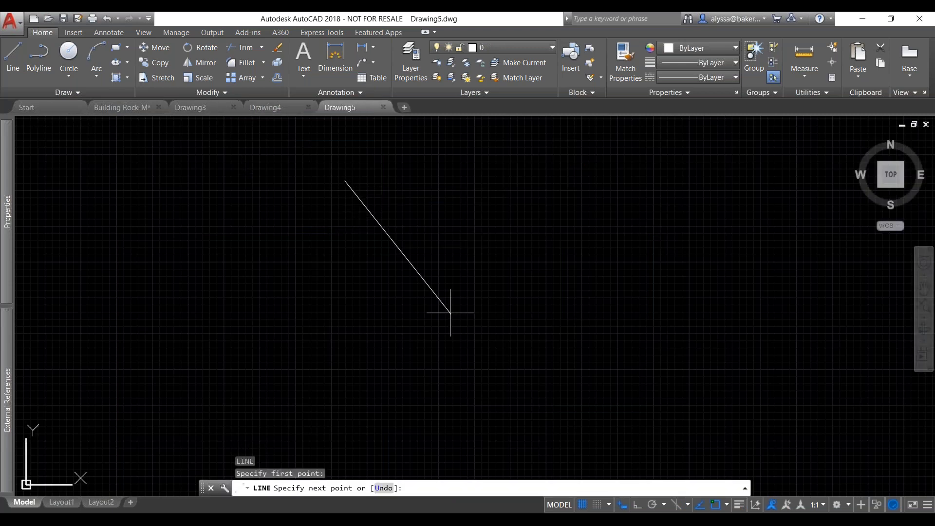
click(450, 313)
key(Escape)
Step: Switch to Drawing4 and draw one diagonal line in it
click(263, 150)
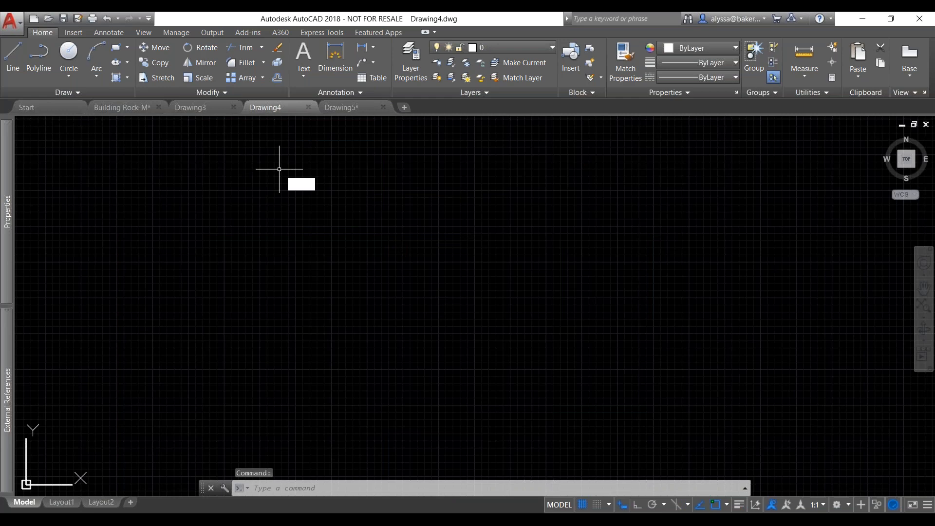
text(l)
key(Return)
click(282, 177)
click(406, 313)
key(Escape)
Step: Switch to Drawing3 and draw one diagonal line in it
key(ctrl+shift+Tab)
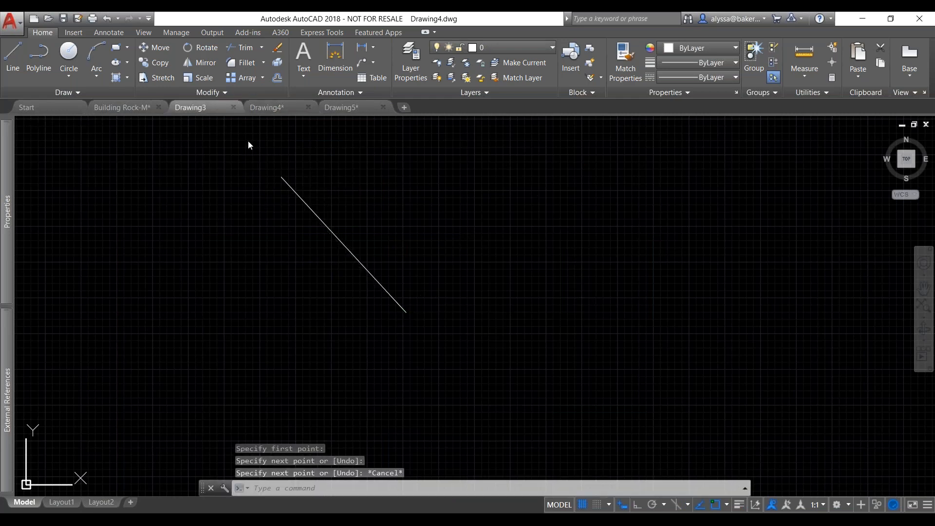
text(l)
key(Return)
click(331, 205)
click(476, 336)
key(Escape)
Step: Return to the Building Rock-M drawing and close all other drawings with CLOSEALLOTHER, discarding their changes
key(ctrl+shift+Tab)
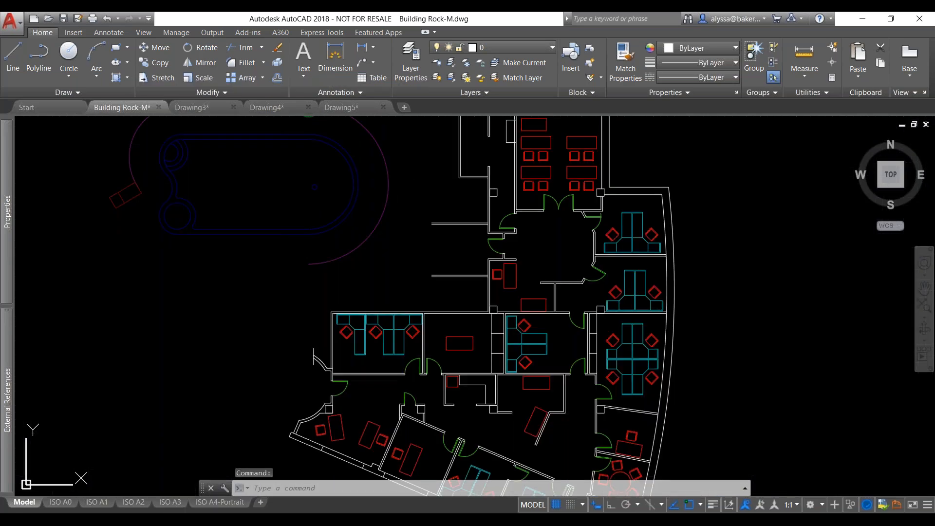
scroll(408, 262, up, 2)
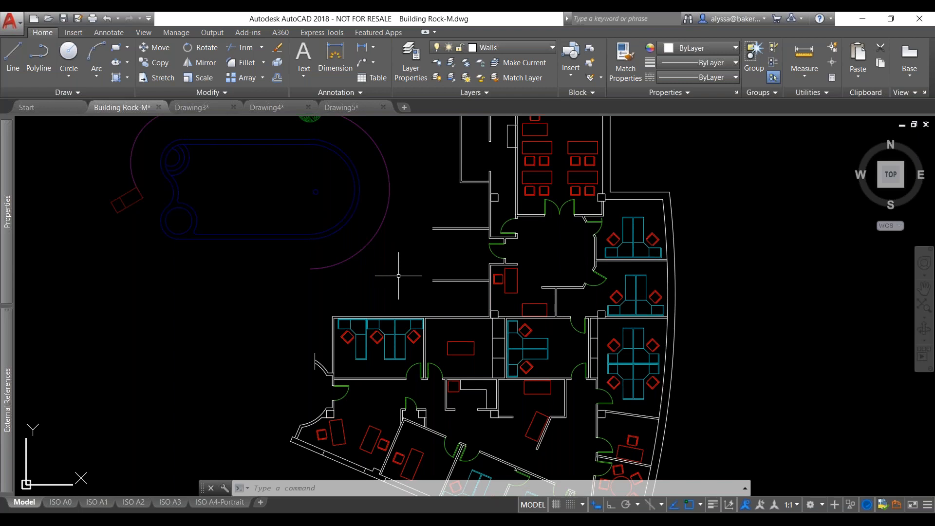
text(closeall)
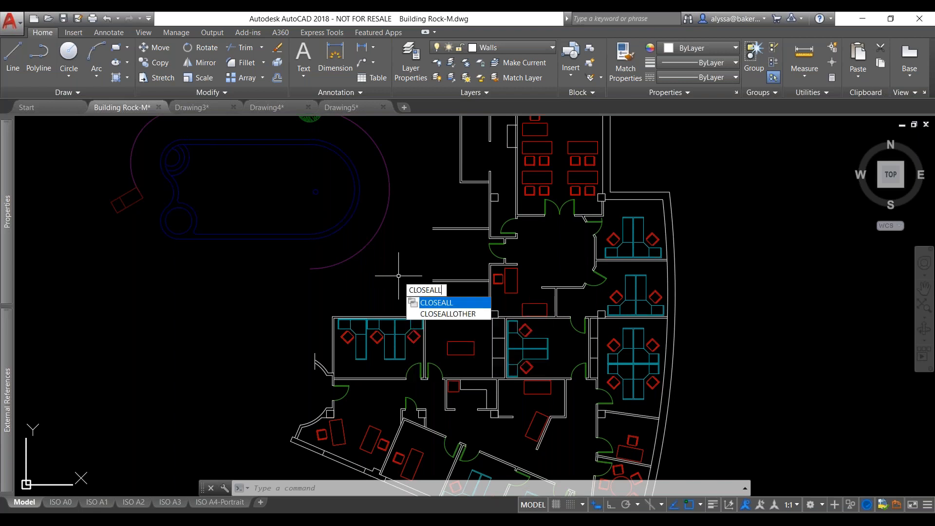
text(other)
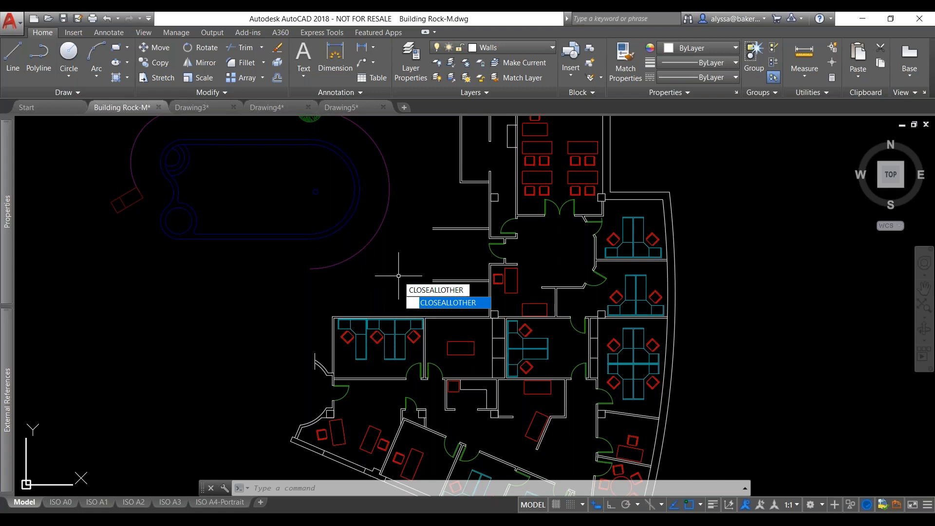
key(Return)
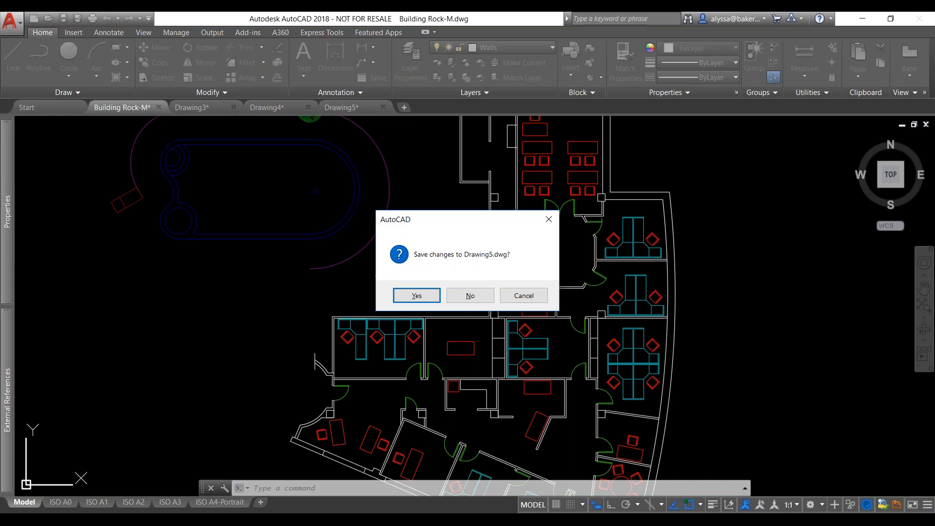
click(473, 296)
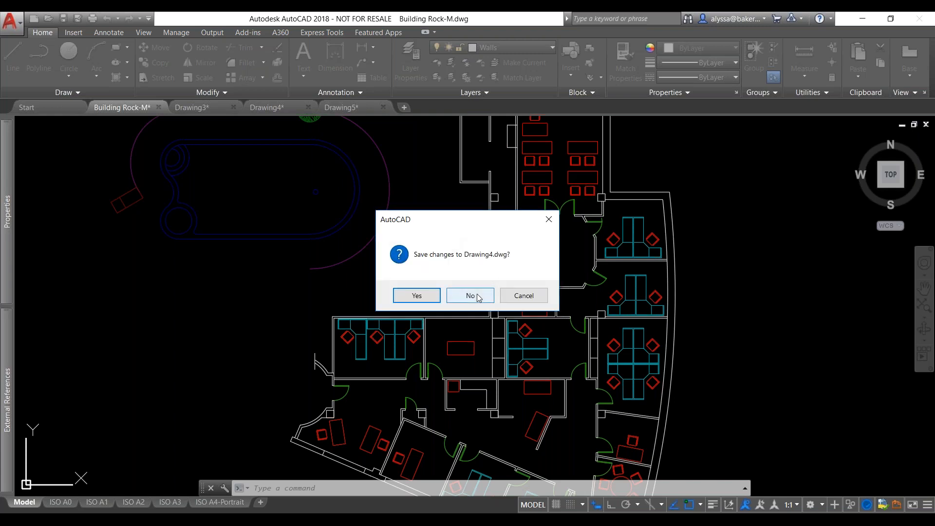
click(485, 297)
click(473, 296)
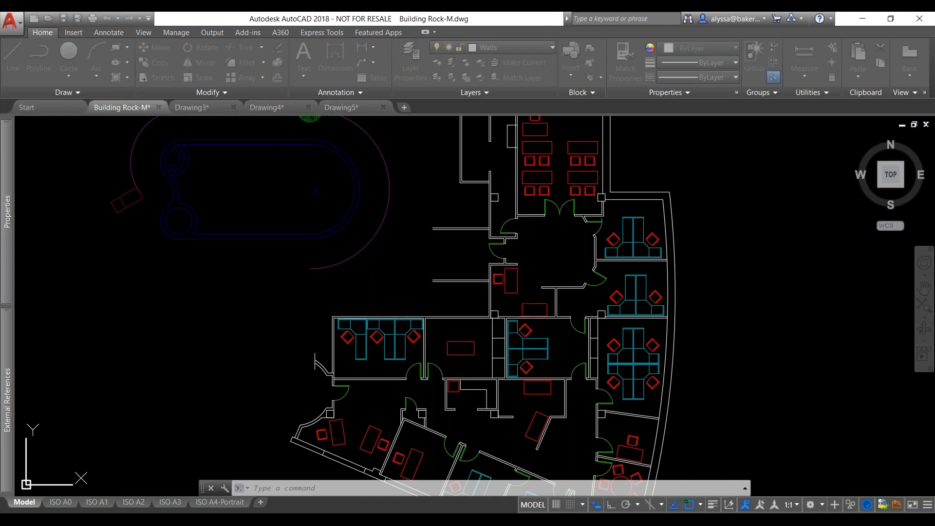
mouse_move(572, 321)
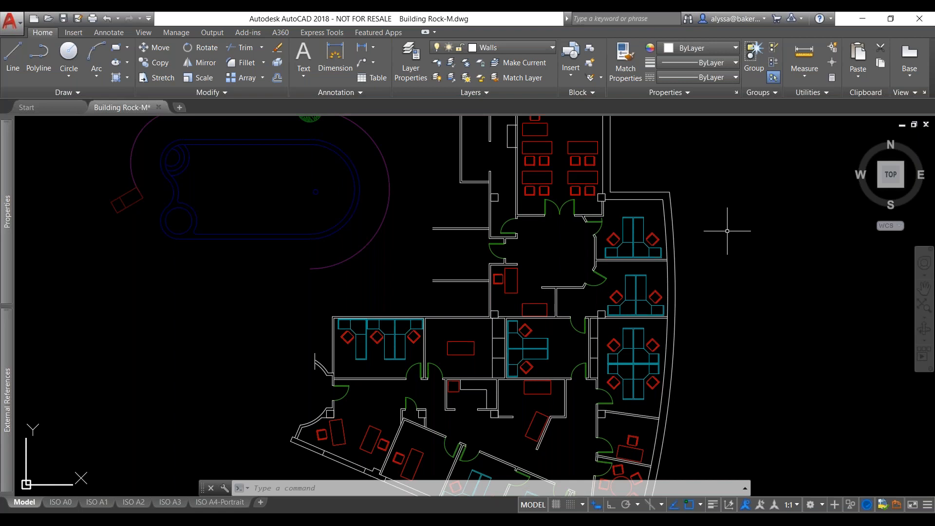
Step: Open the System Variable Monitor with SYSVARMONITOR and enable balloon notification
text(SYSt)
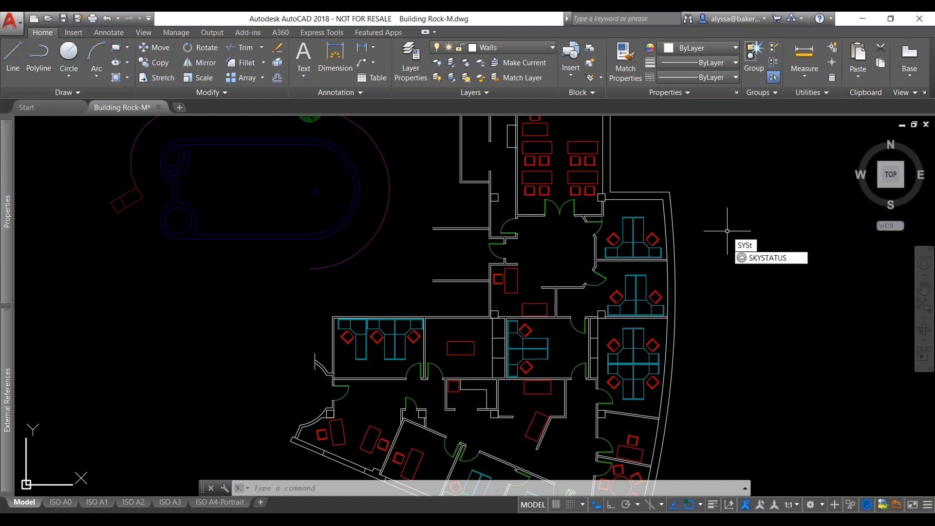
key(BackSpace)
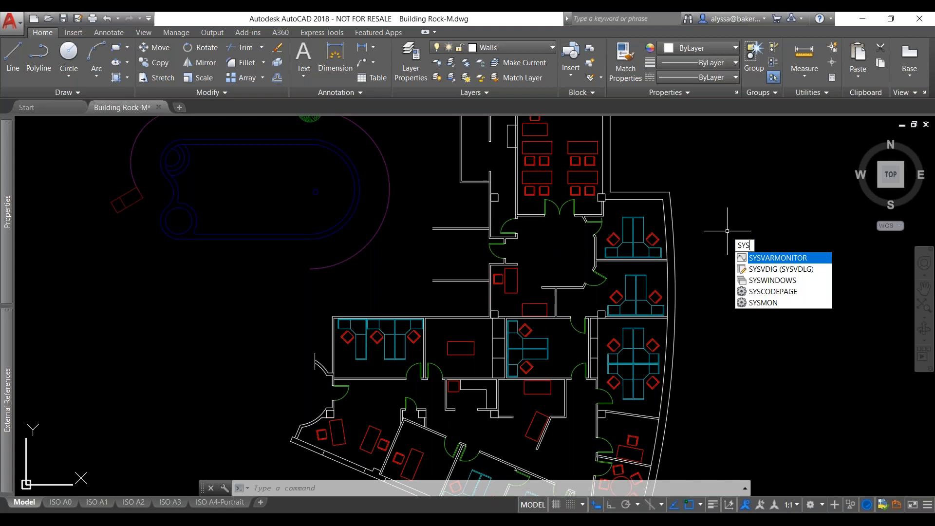
text(VARMONI)
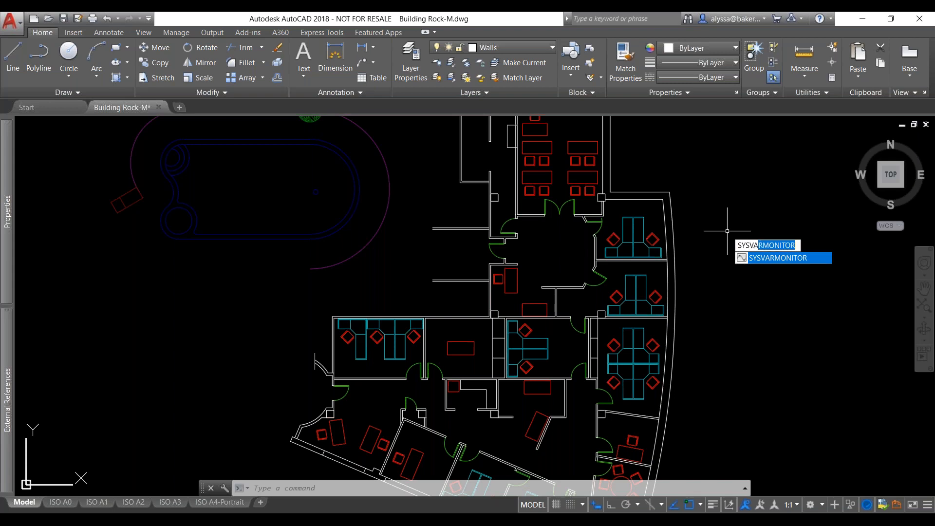
text(TOR)
key(Return)
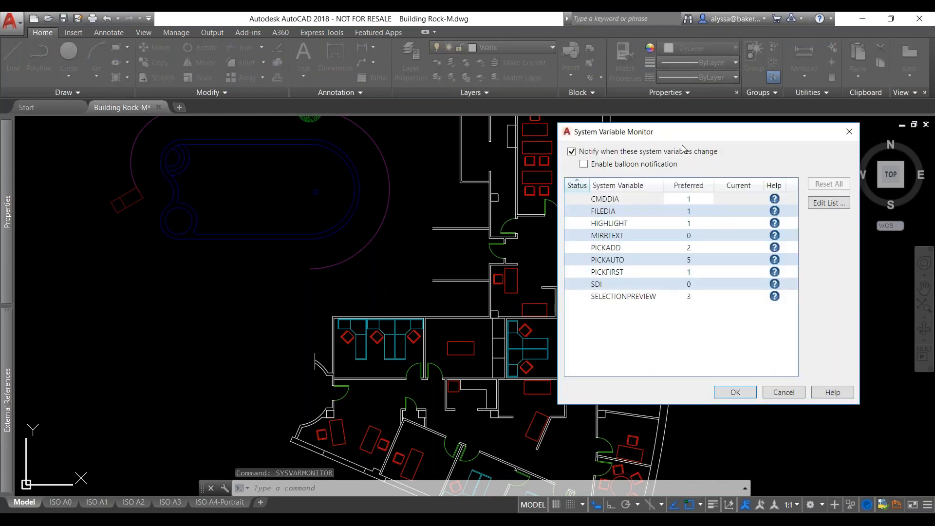
drag(656, 140, 401, 140)
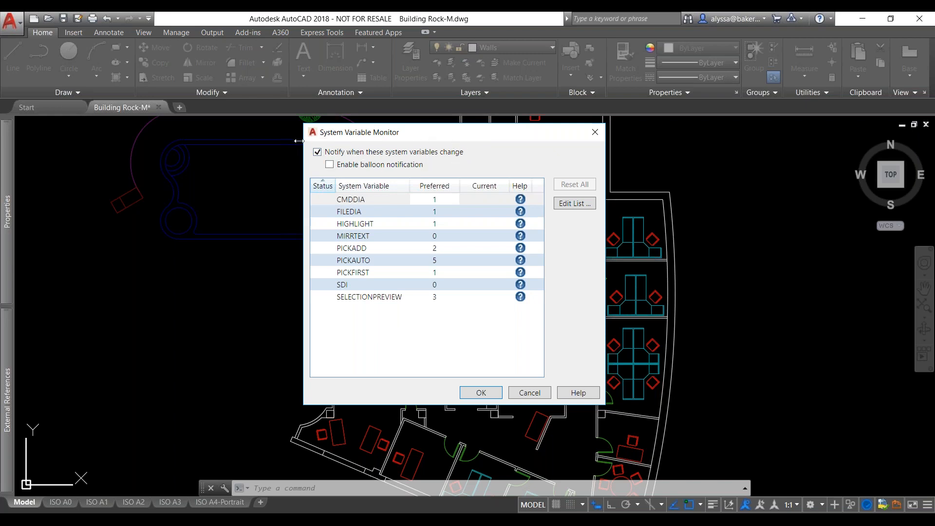
click(330, 164)
Step: Add COMPLEXLTPREVIEW to the monitored system variables and accept the monitor settings
click(574, 204)
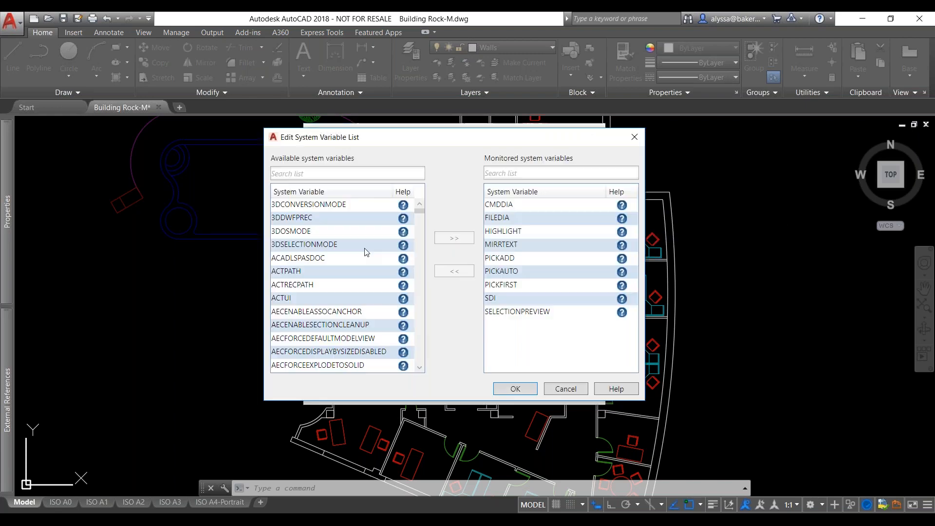
scroll(352, 217, down, 10)
scroll(353, 218, down, 12)
scroll(353, 219, down, 12)
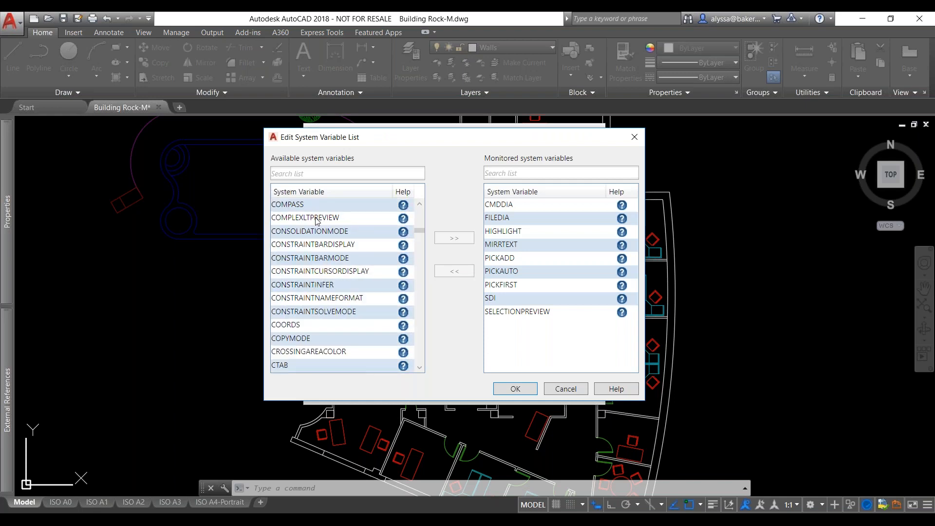
click(316, 218)
click(455, 238)
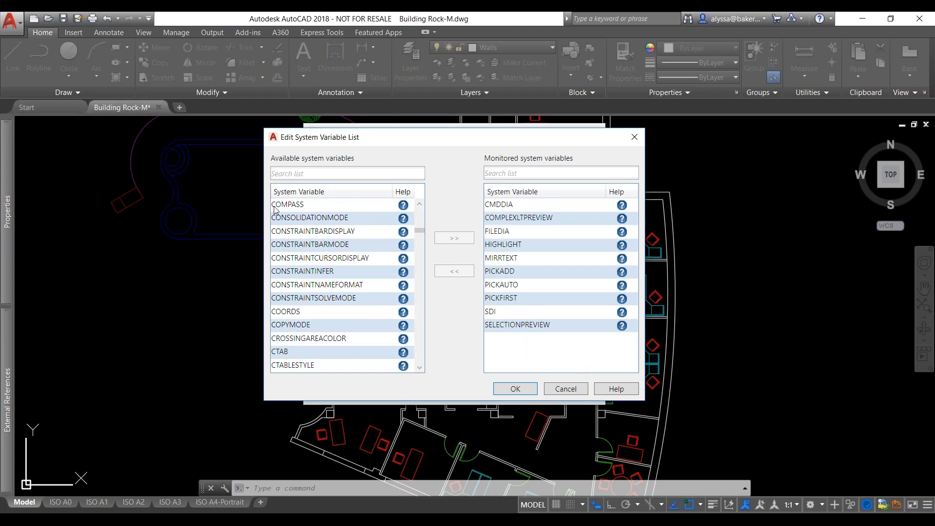
click(287, 176)
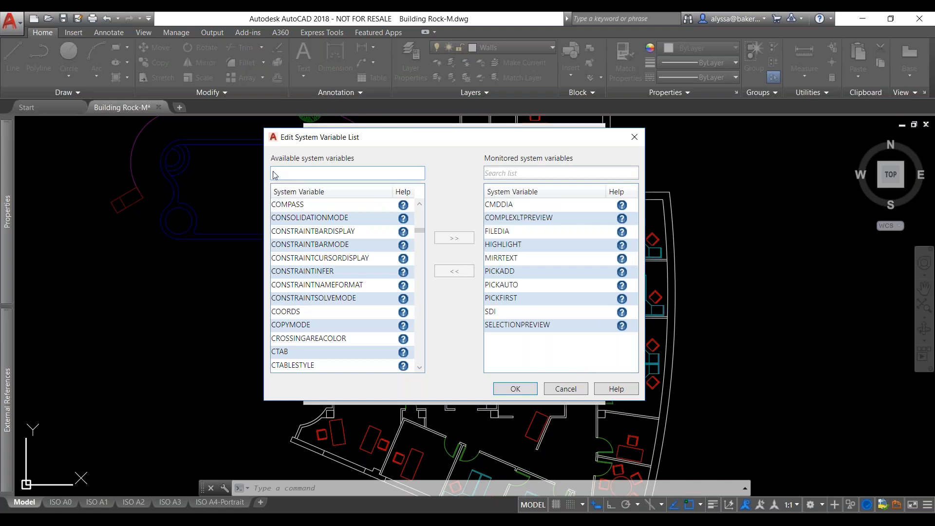
click(530, 388)
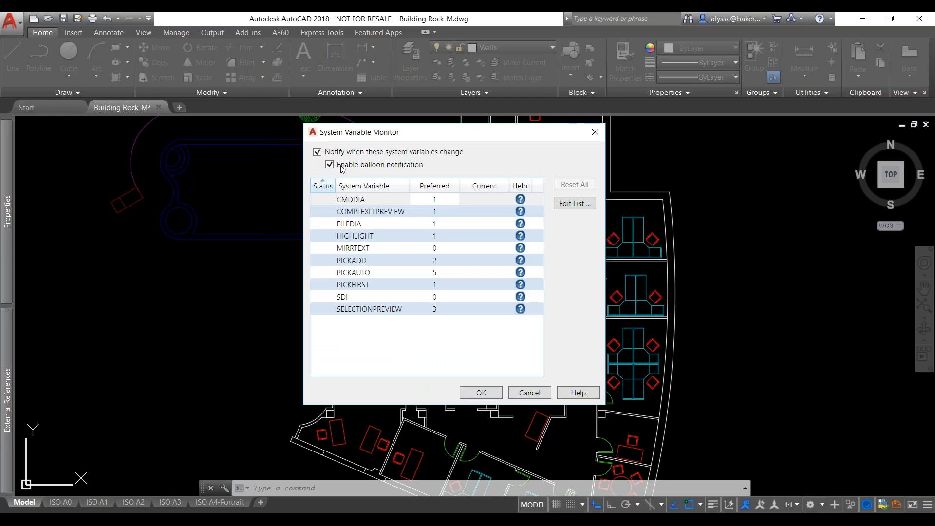
click(481, 394)
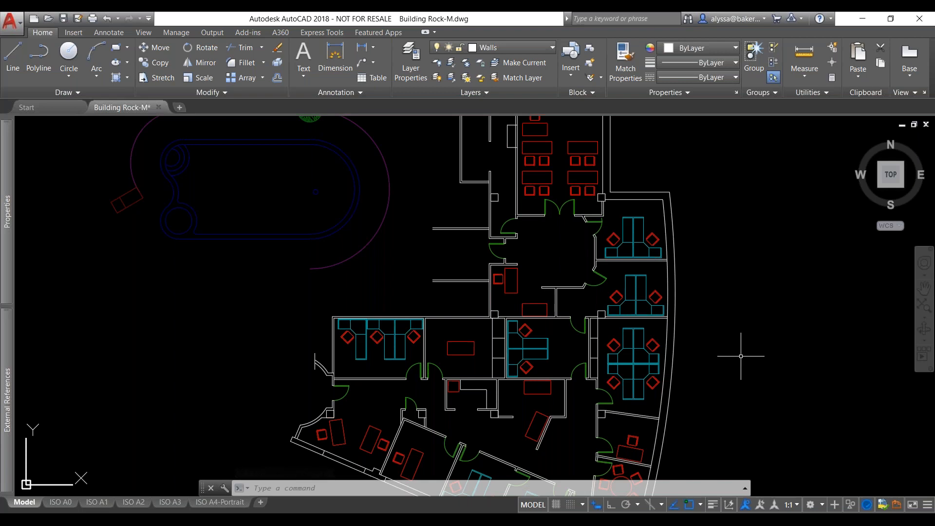
Step: Set the FILEDIA system variable to 0
text(FILE)
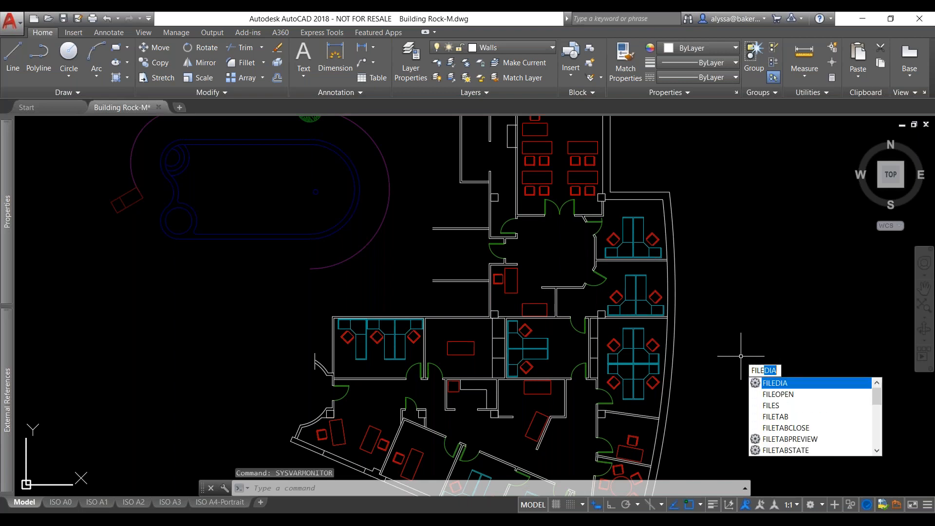
text(DIA)
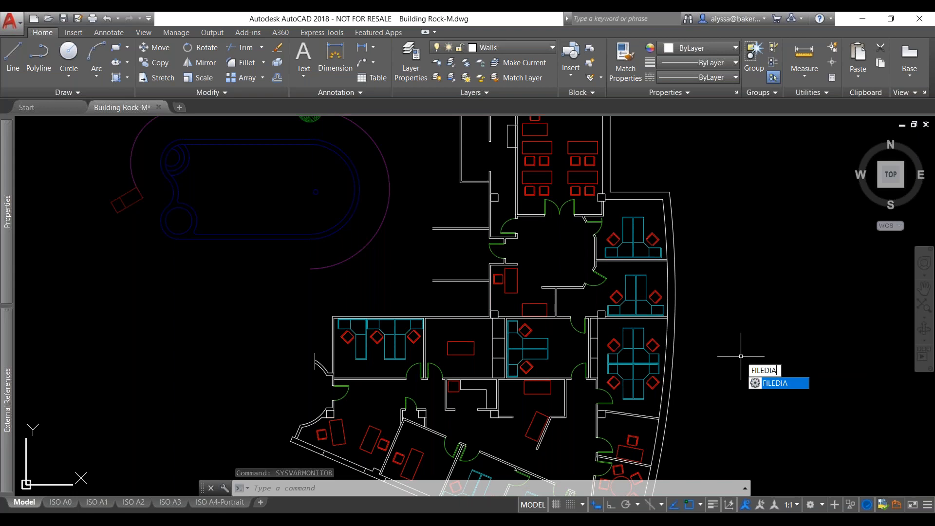
key(Return)
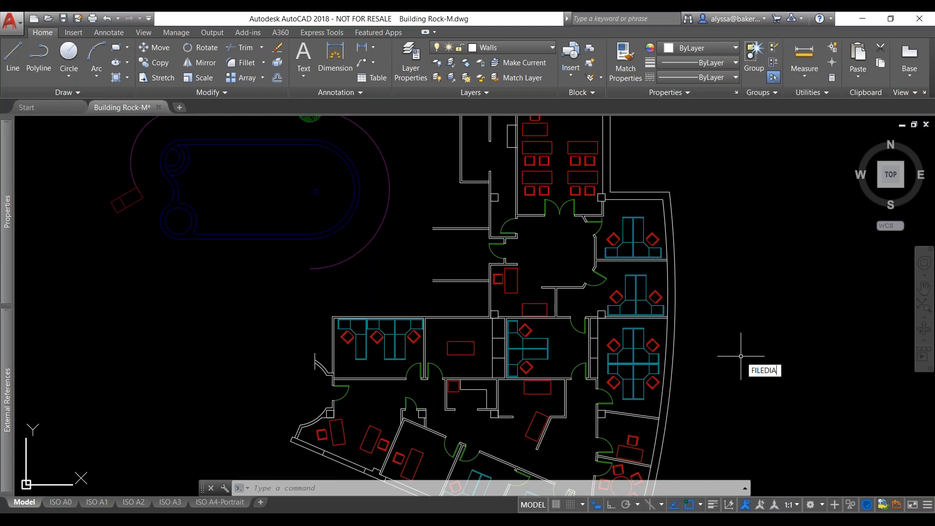
text(0)
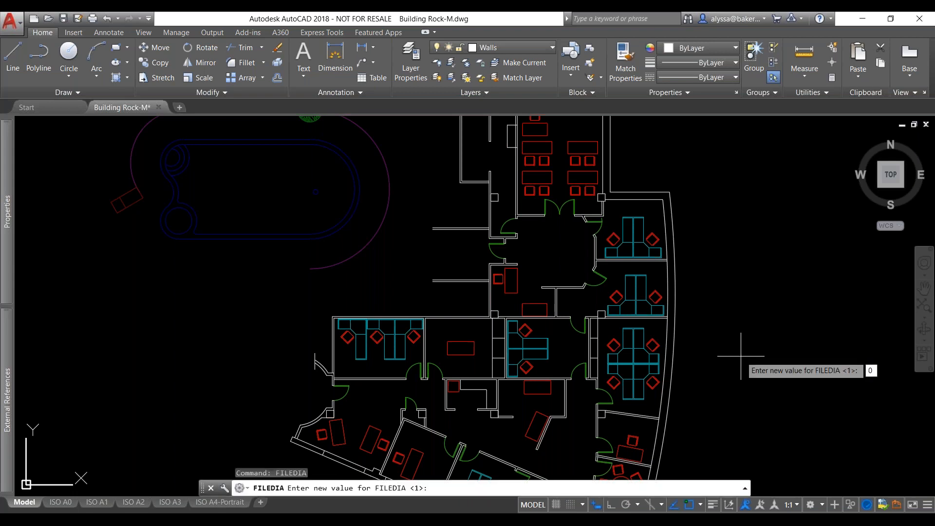
key(Return)
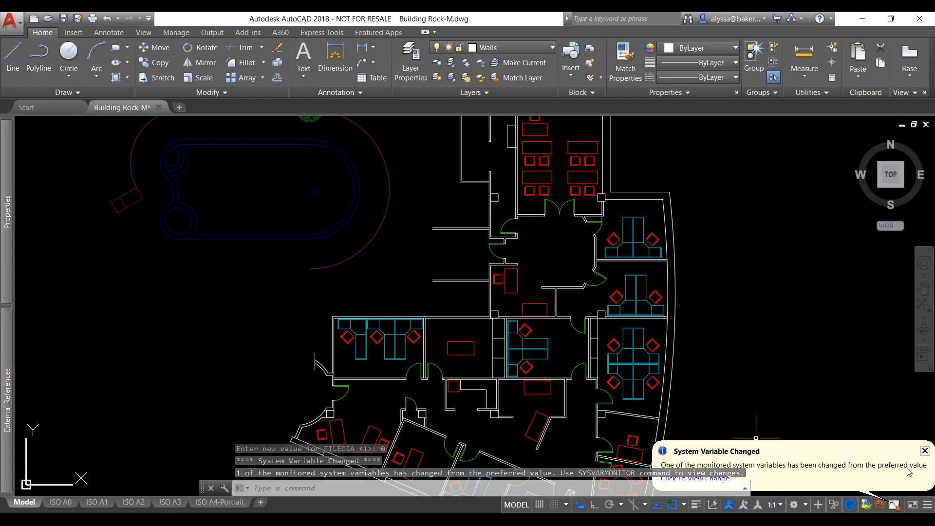
Step: View the change from the notification balloon, reset all monitored system variables to their preferred values, and accept the monitor
click(723, 480)
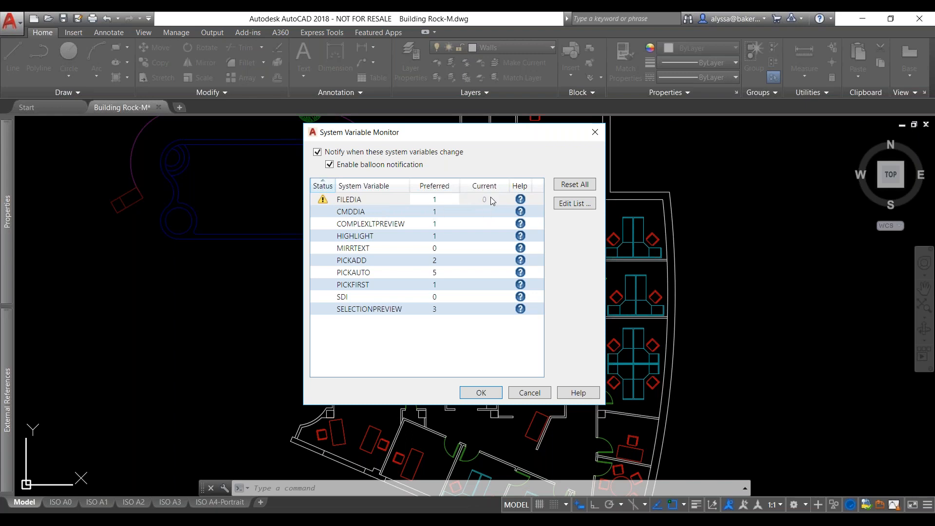
click(577, 185)
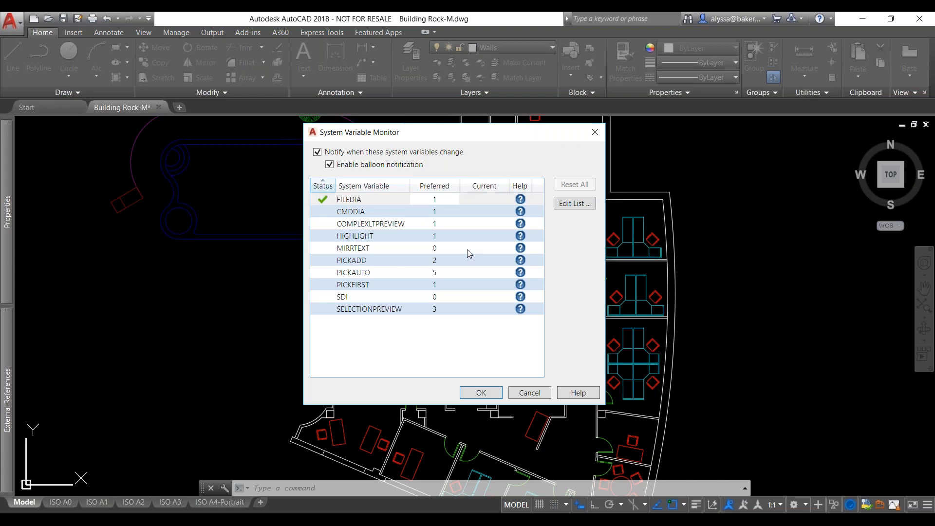
click(493, 393)
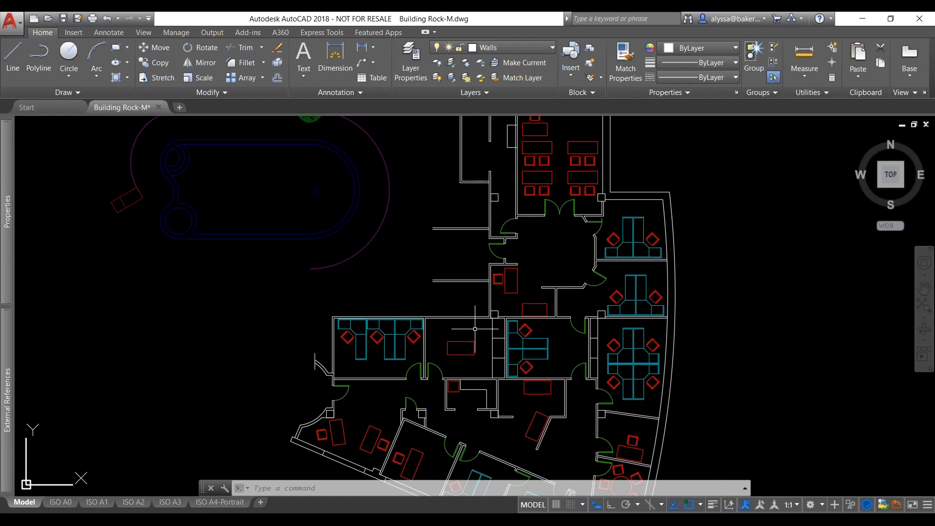
Step: Bring up the Select File dialog for opening an existing drawing and dismiss it without opening a file
click(20, 26)
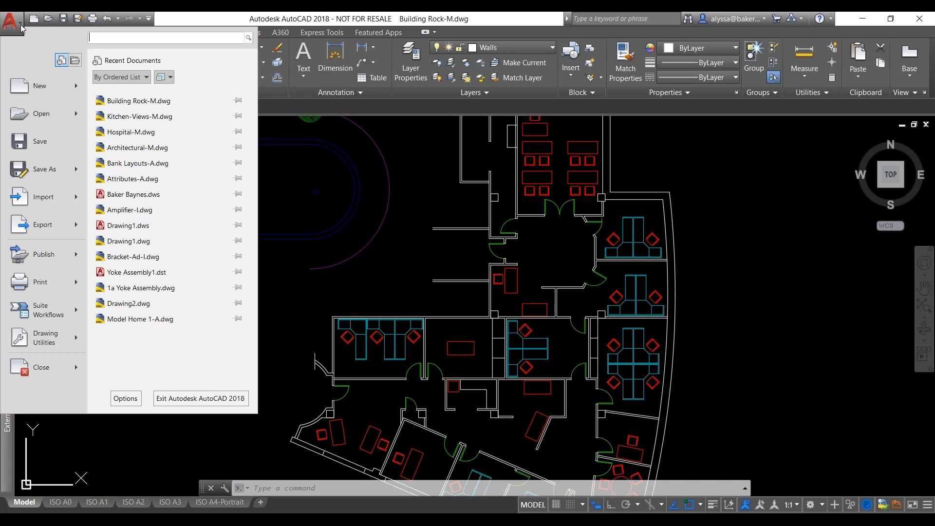
mouse_move(76, 115)
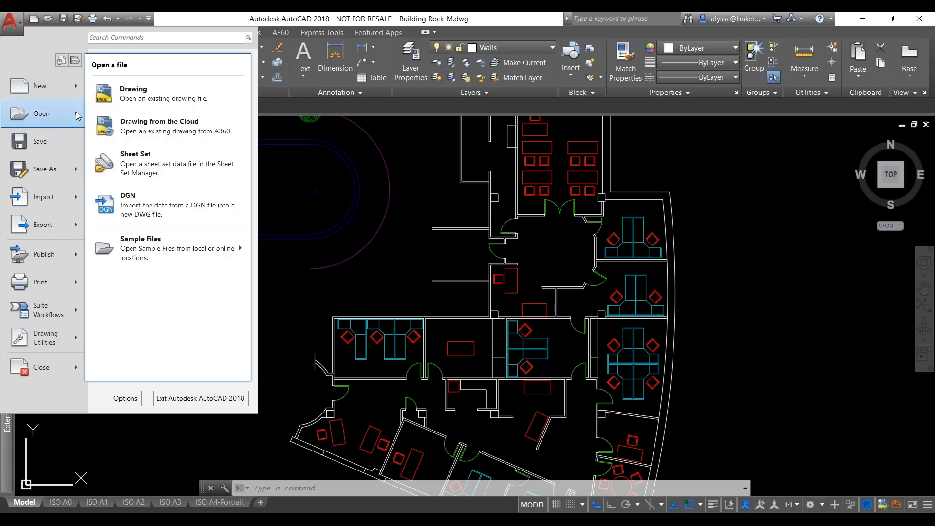
click(117, 99)
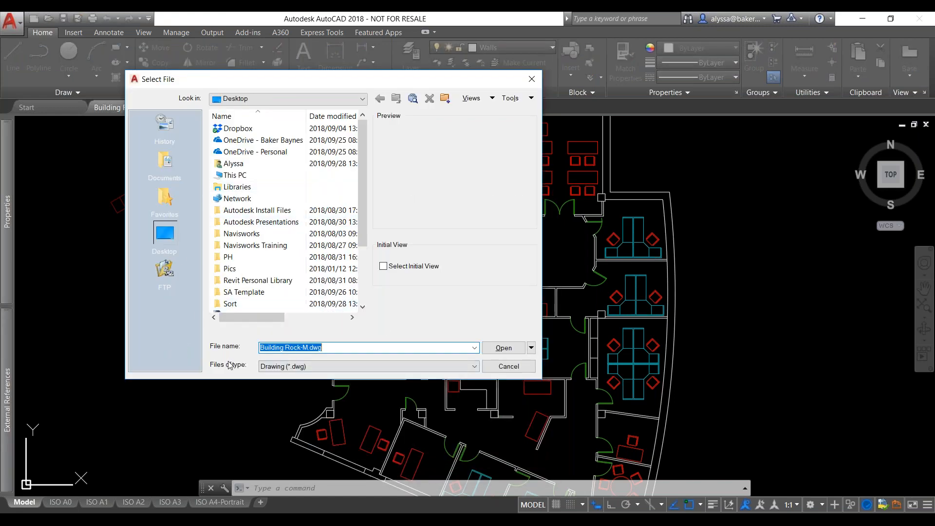
click(534, 82)
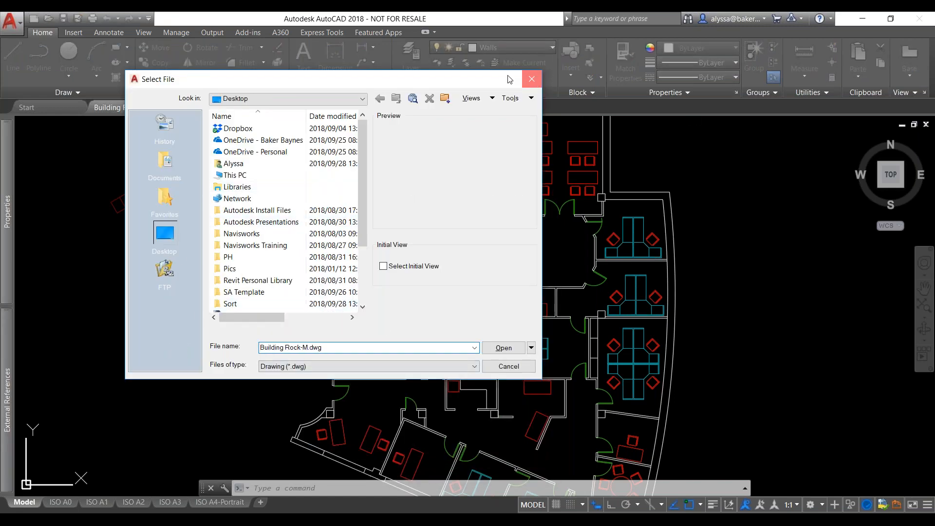
click(19, 21)
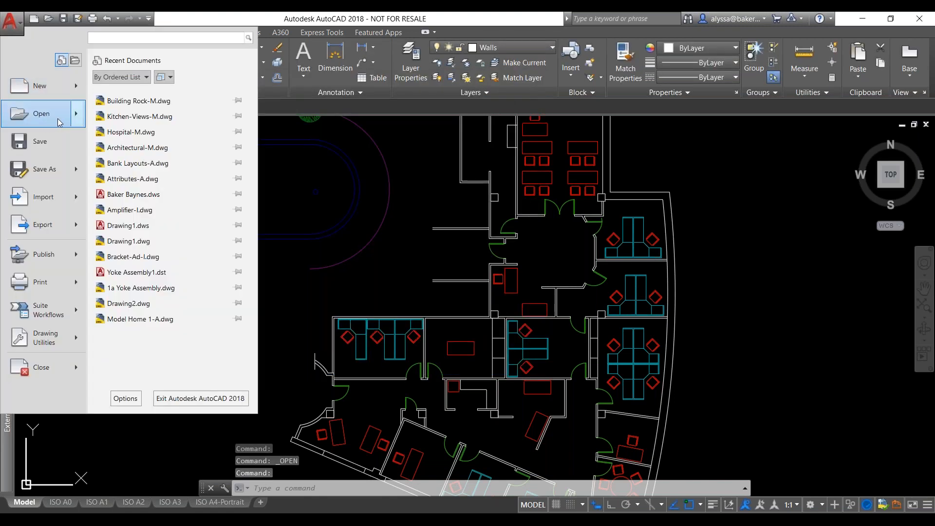
mouse_move(58, 120)
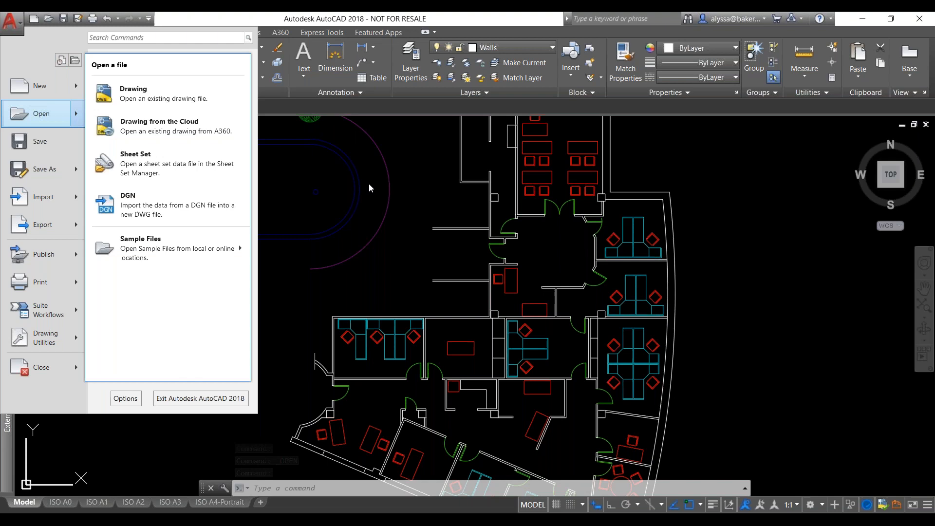
click(370, 184)
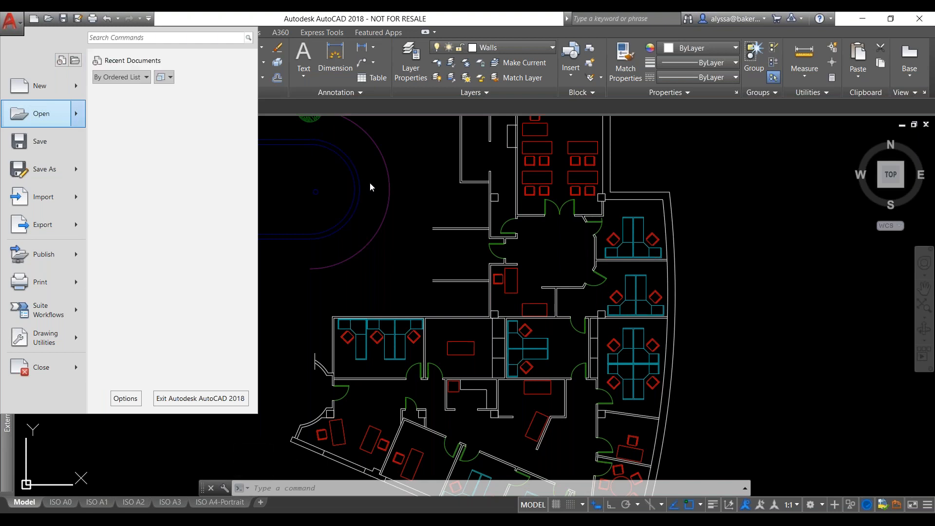
Step: Turn off file dialog boxes by setting FILEDIA to 0
text(filedia)
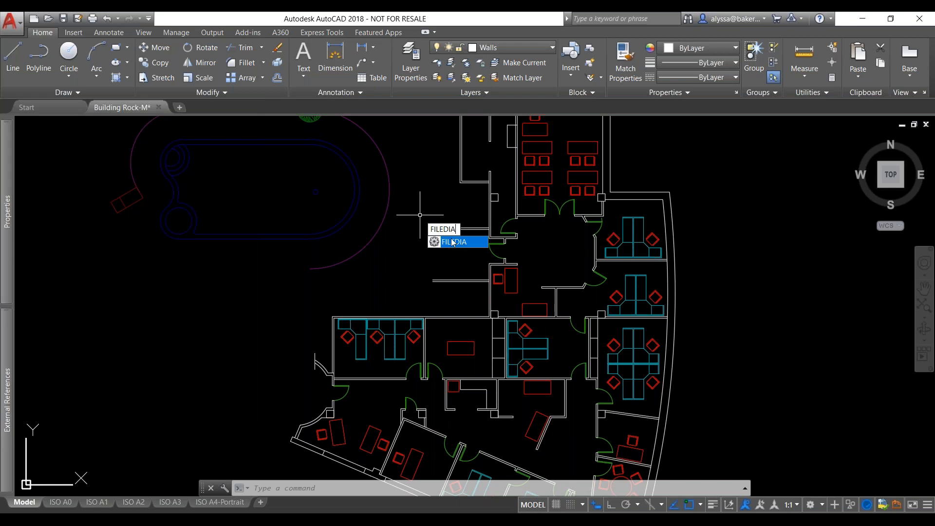
click(438, 246)
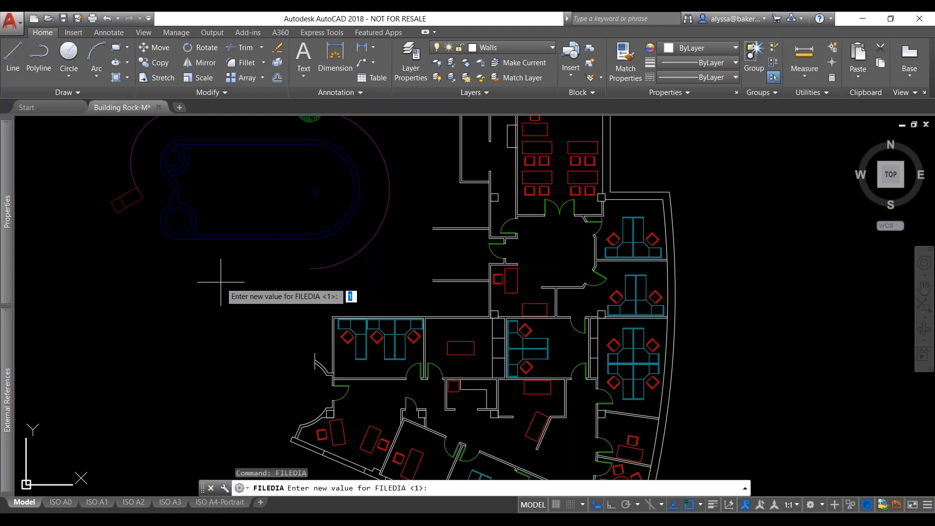
text(0)
key(Return)
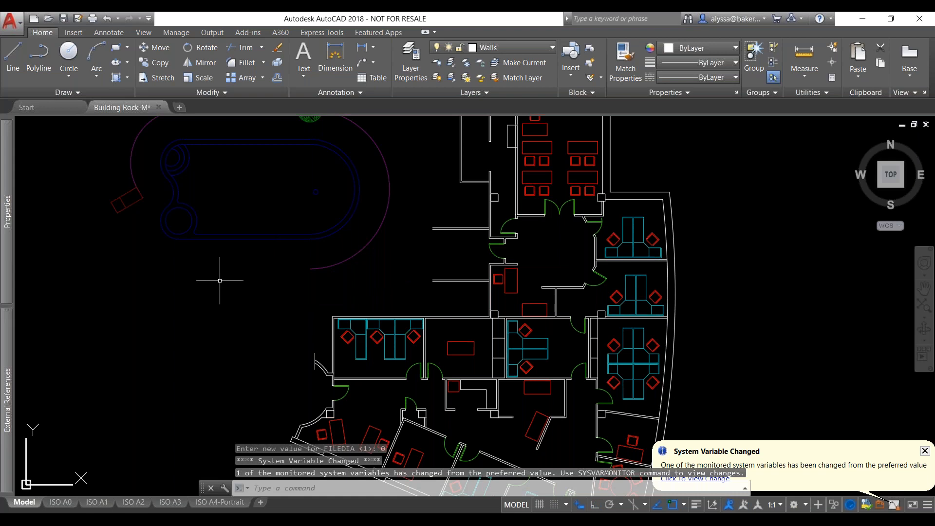
Step: Start opening an existing drawing with file dialogs turned off, and cancel the command-line file name prompt
click(19, 20)
mouse_move(77, 108)
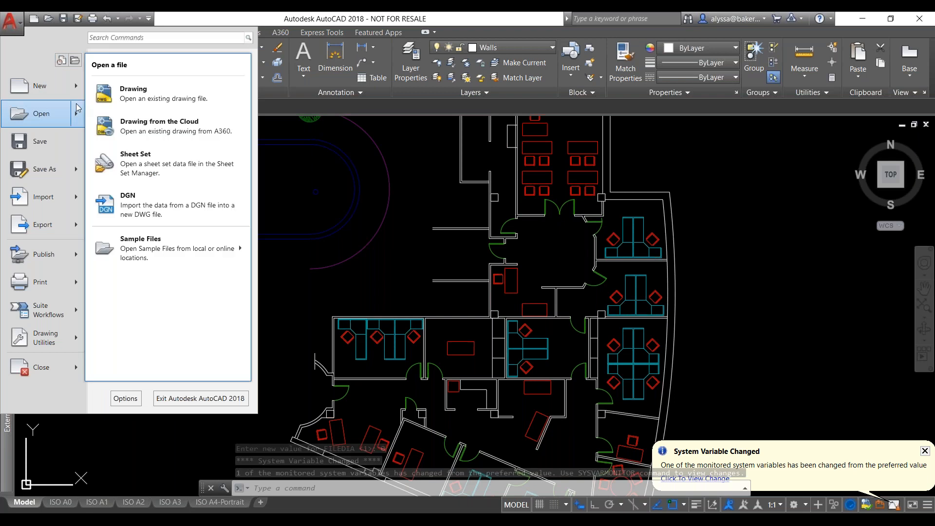
click(130, 94)
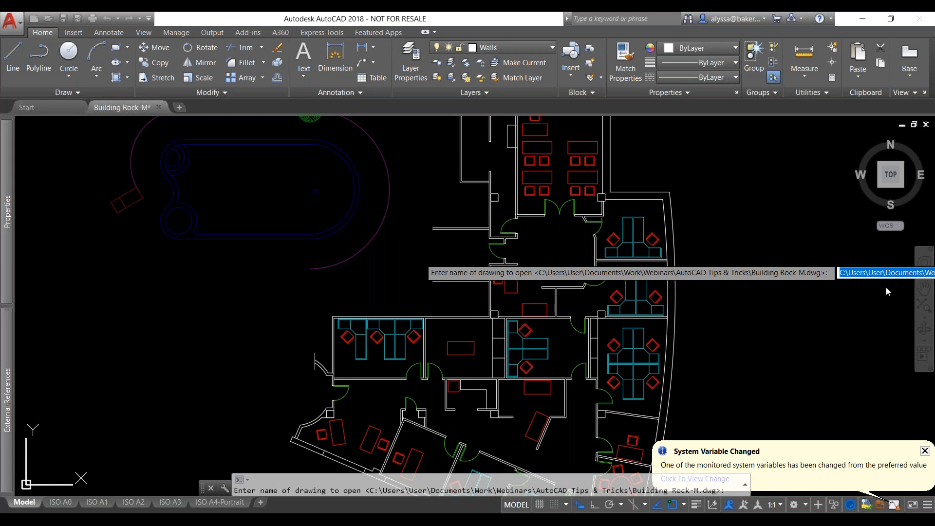
click(361, 291)
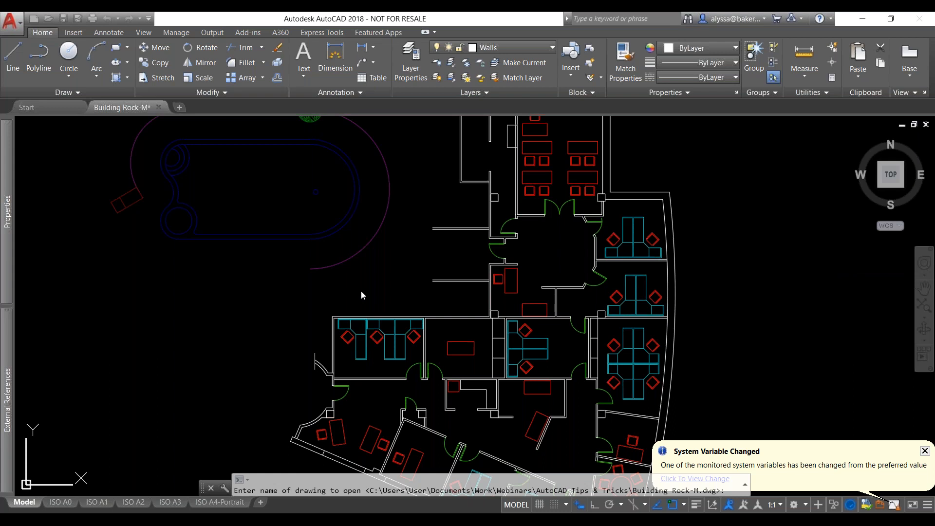
key(Escape)
Step: Turn file dialog boxes back on by setting FILEDIA to 1
text(FILEDIA)
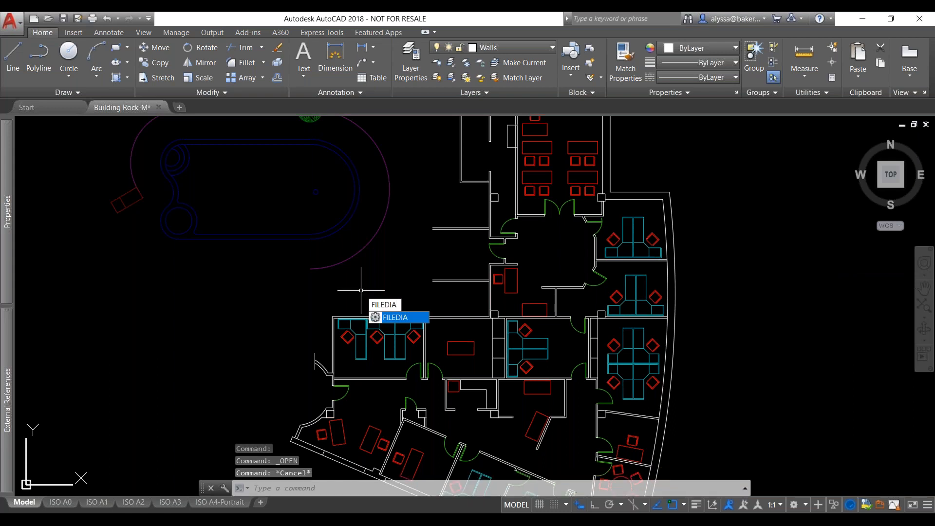
key(Return)
text(1)
key(Return)
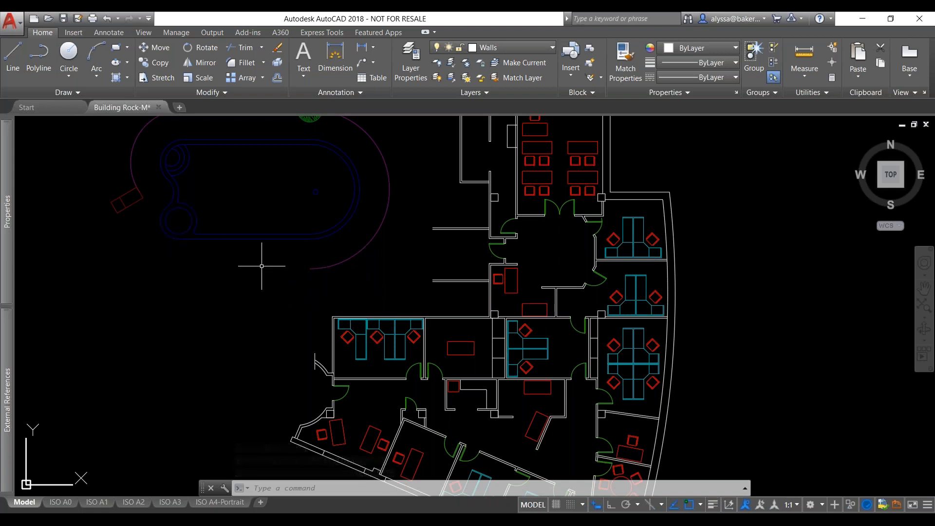
Step: Turn off tray notifications by setting the TRAYNOTIFY system variable to 0
scroll(259, 266, down, 4)
scroll(258, 265, up, 4)
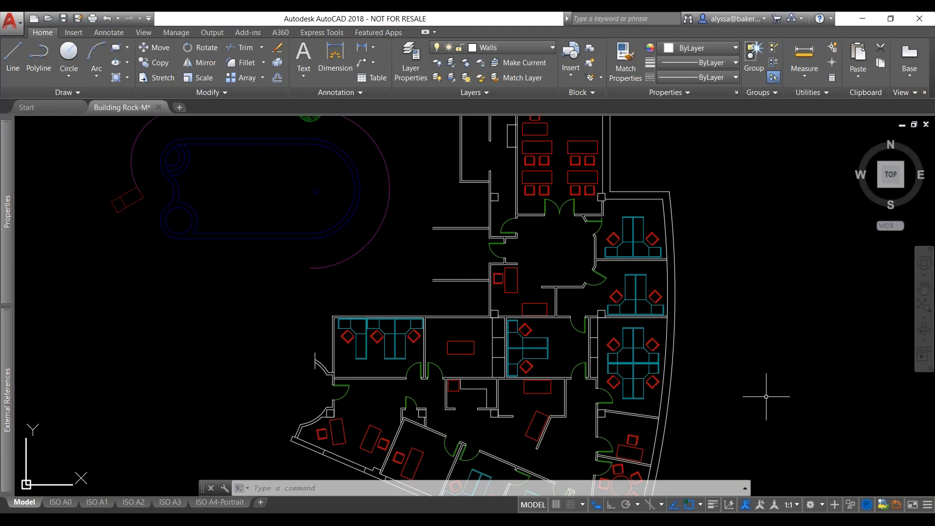
text(TRAYN)
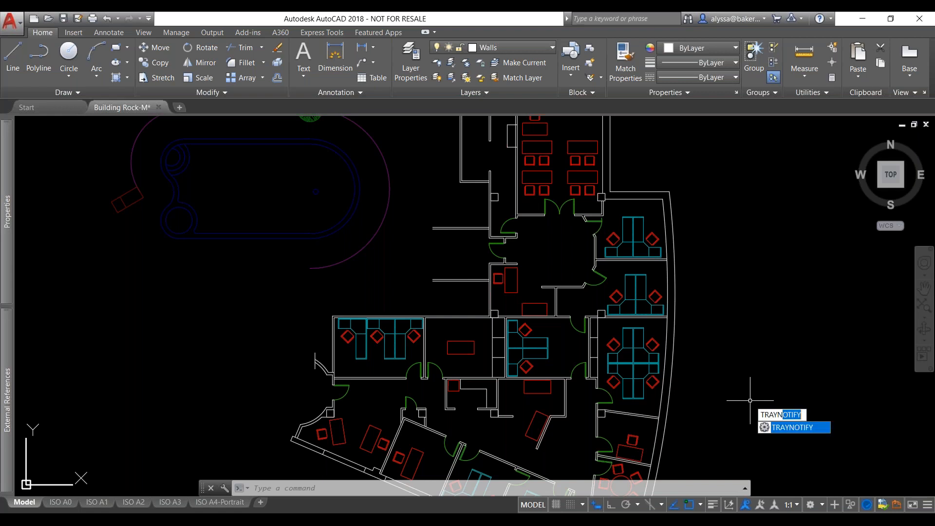
text(OTIFY)
key(Return)
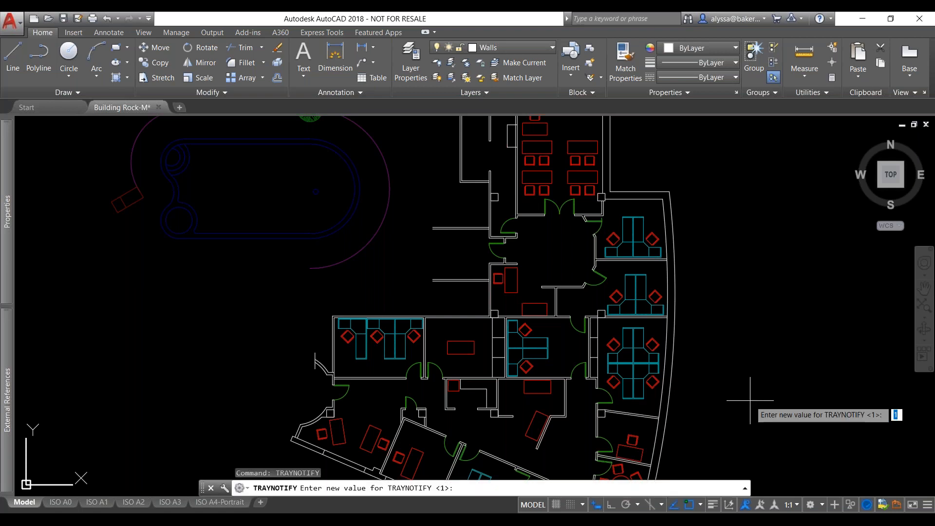
text(0)
key(Return)
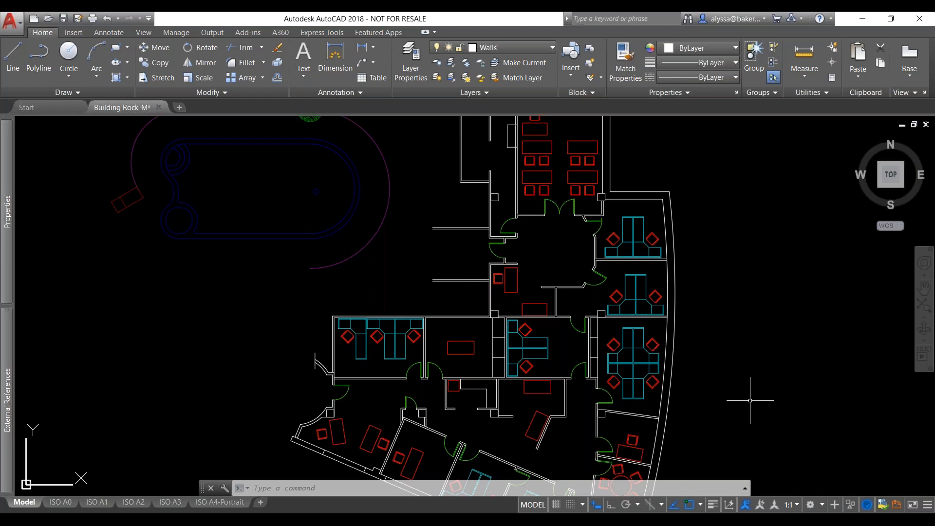
Step: Bring up the System Variable Monitor with SYSVARMONITOR and close it without changes
text(SYSVar)
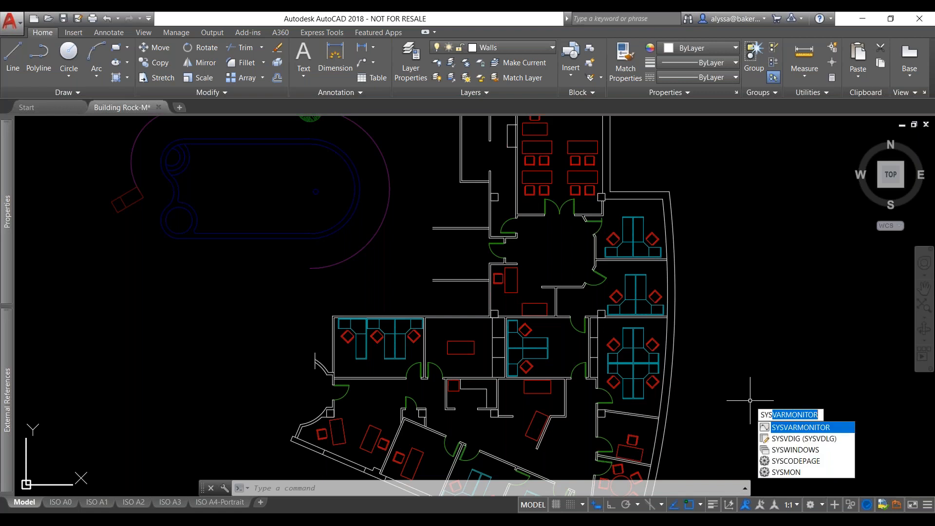
key(Return)
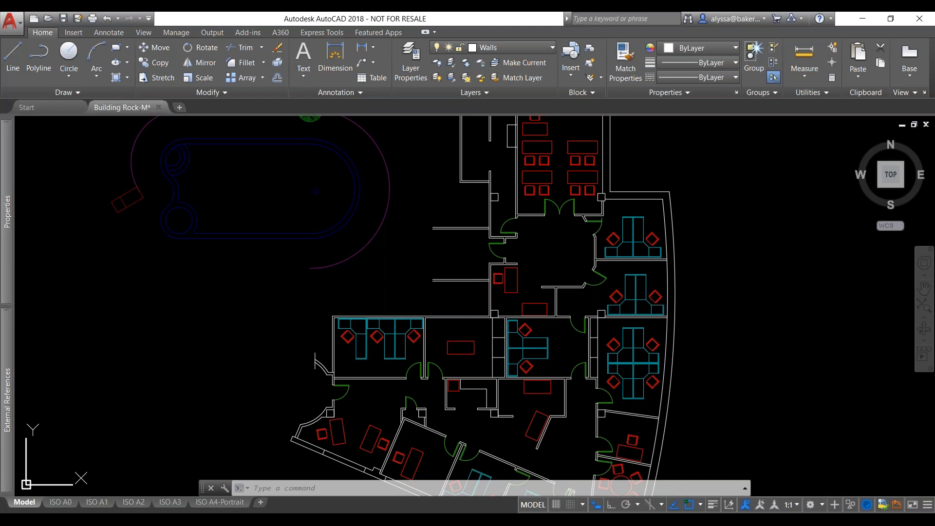
click(595, 132)
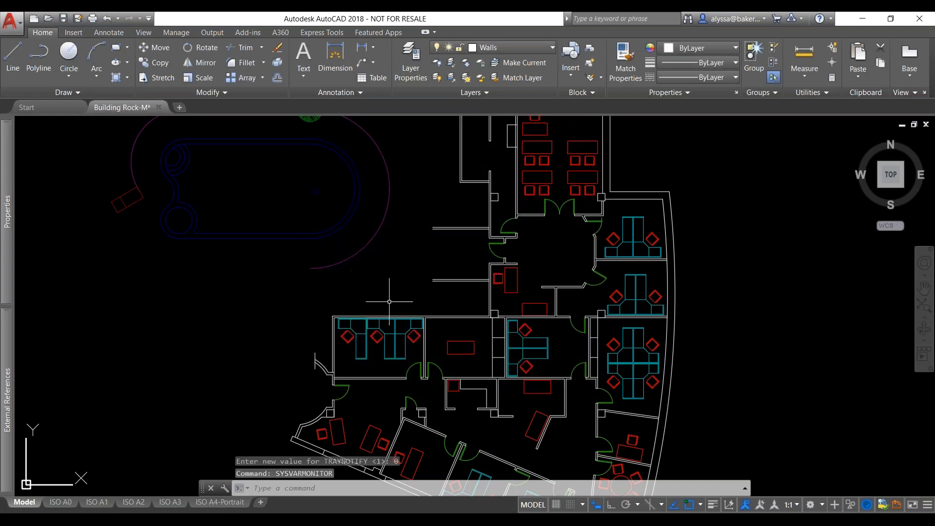
Step: Draw an open chain of four connected line segments in the empty area to the right of the building
scroll(417, 277, down, 2)
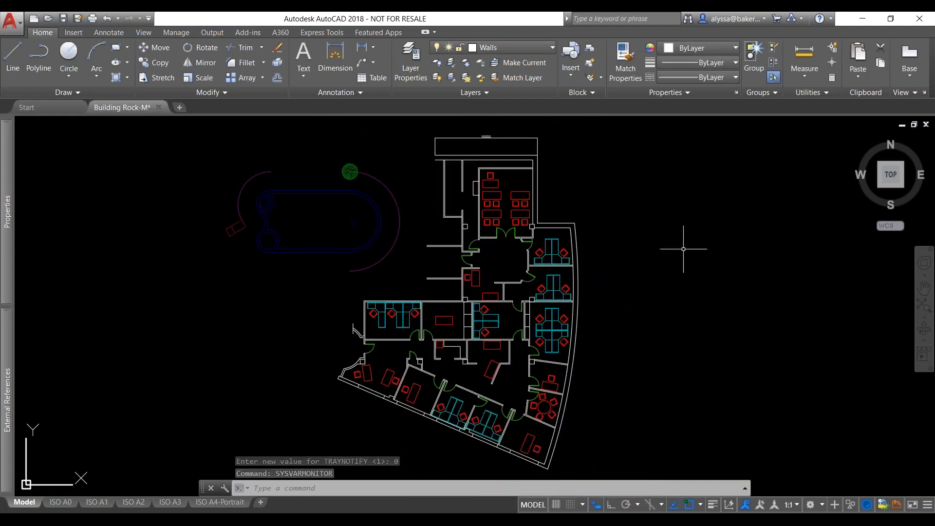
scroll(731, 229, up, 5)
key(l)
key(Return)
click(451, 349)
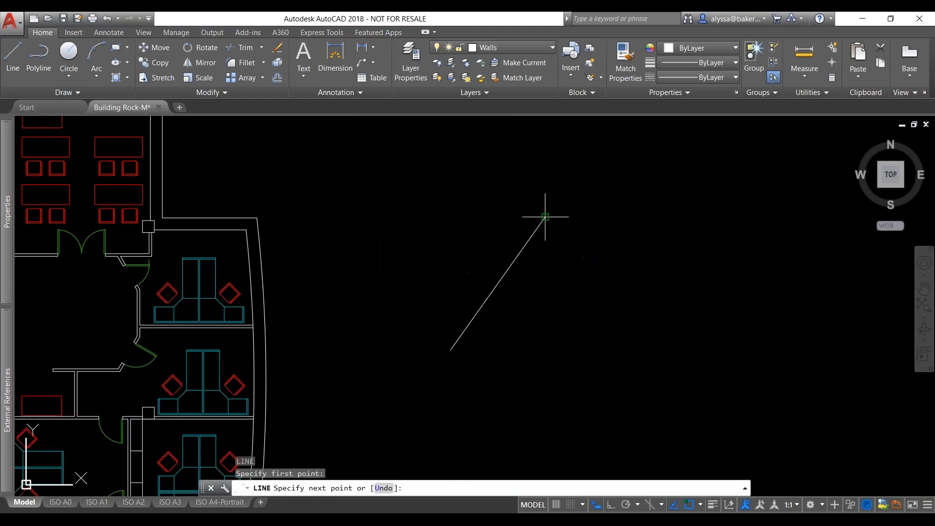
click(546, 217)
click(780, 316)
click(730, 415)
click(604, 415)
scroll(620, 361, down, 5)
key(Escape)
key(Escape)
Step: Try window selections on individual segments of the new line chain, clearing the selection each time
scroll(640, 362, up, 5)
click(483, 237)
click(449, 211)
key(Escape)
click(533, 251)
click(518, 202)
click(775, 393)
key(Escape)
click(659, 376)
click(618, 427)
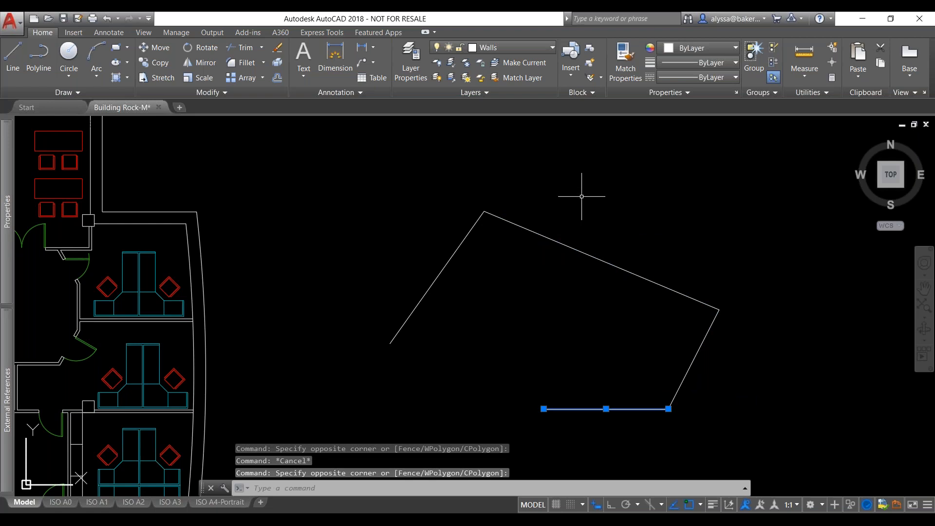
key(Escape)
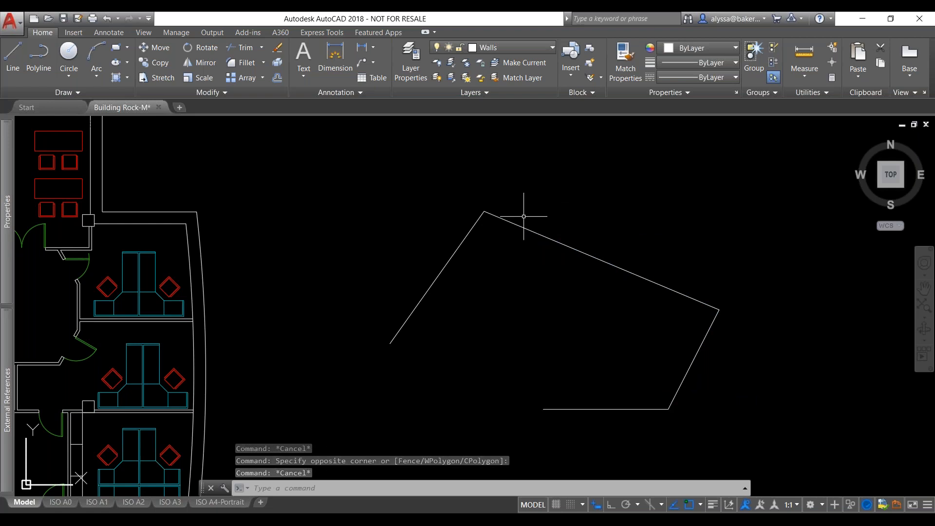
key(Escape)
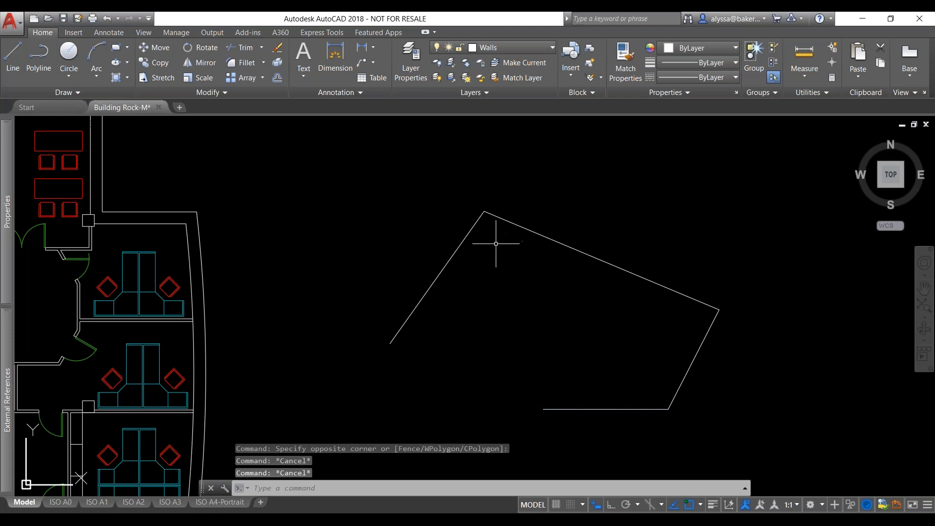
Step: Run PEDIT on the sloping segment at the open upper end of the line chain and leave without choosing an option
text(PEDIT)
key(Return)
click(473, 226)
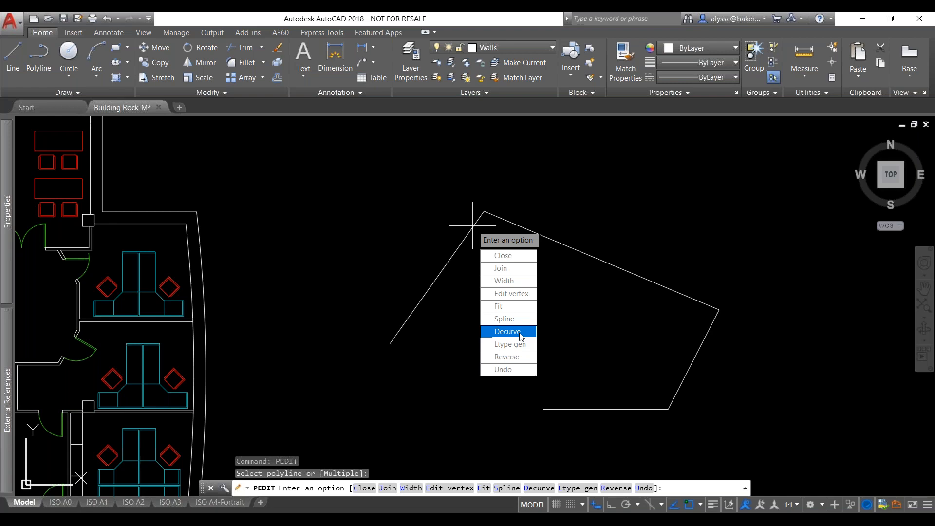
key(Escape)
key(Escape)
key(Escape)
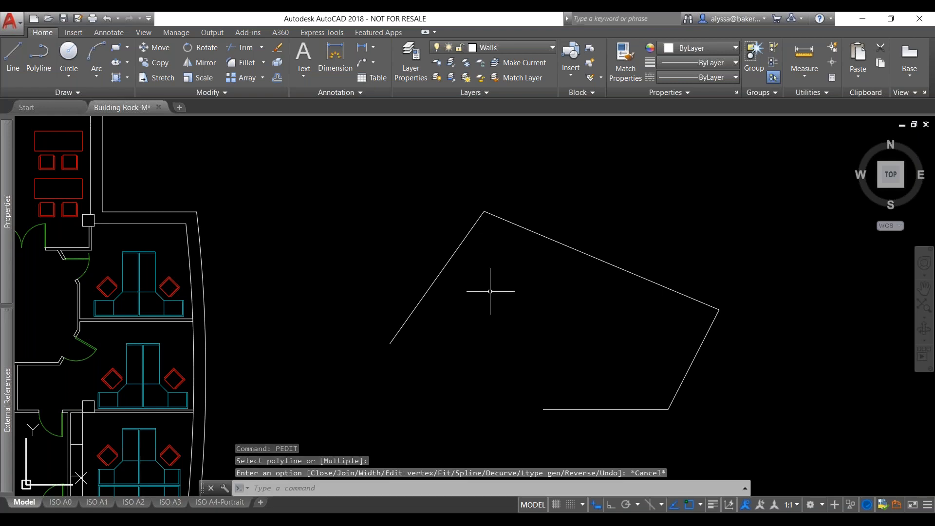
Step: Set the PEDITACCEPT system variable to 0
text(PEDI)
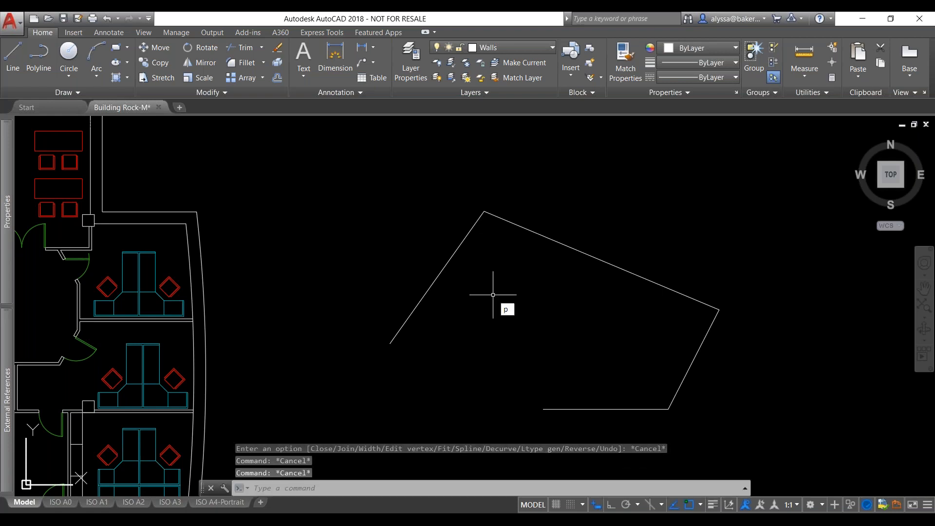
text(T)
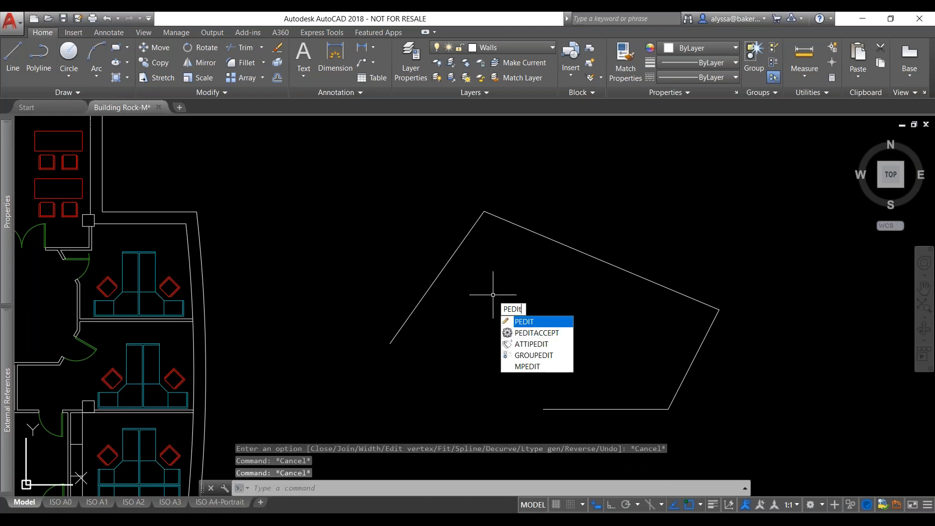
click(543, 334)
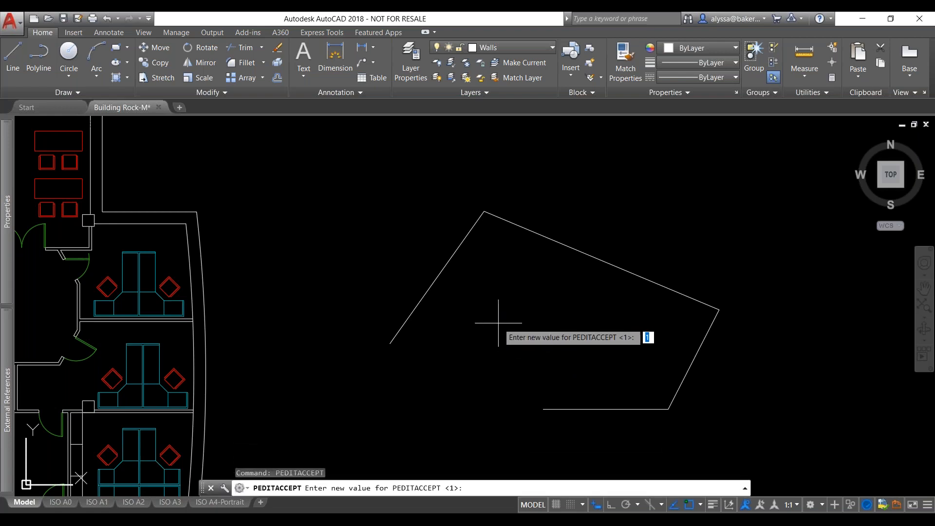
text(0)
key(Return)
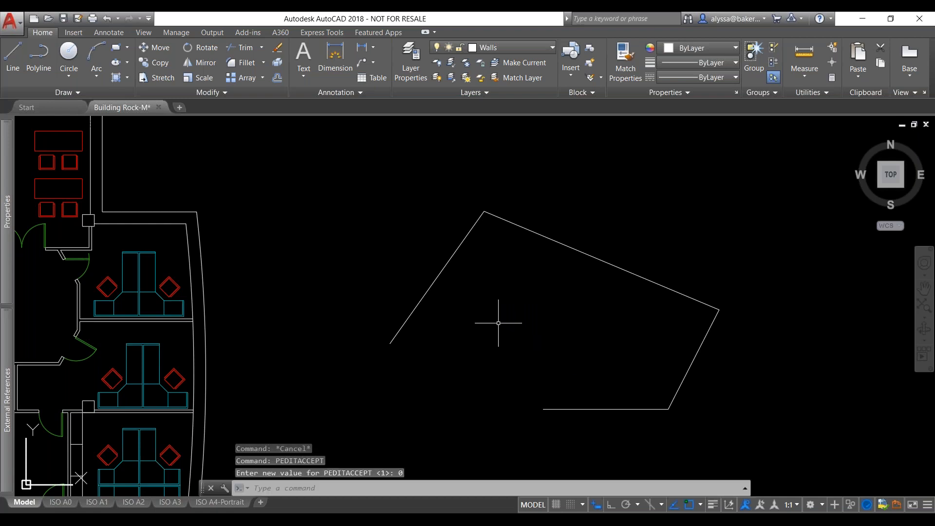
key(Escape)
key(Escape)
Step: Convert all four segments of the line chain to polylines using PEDIT with the Multiple option, choosing no further edit option
text(PEDIT)
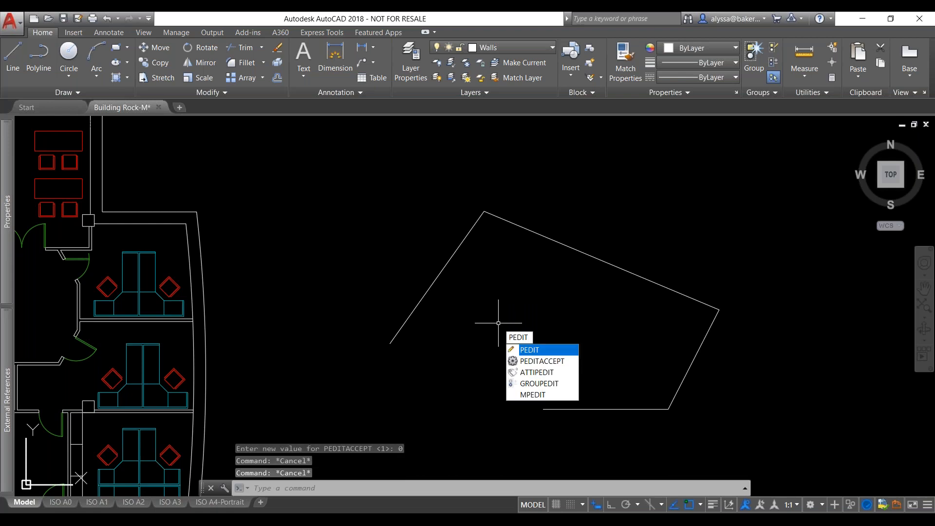
key(Return)
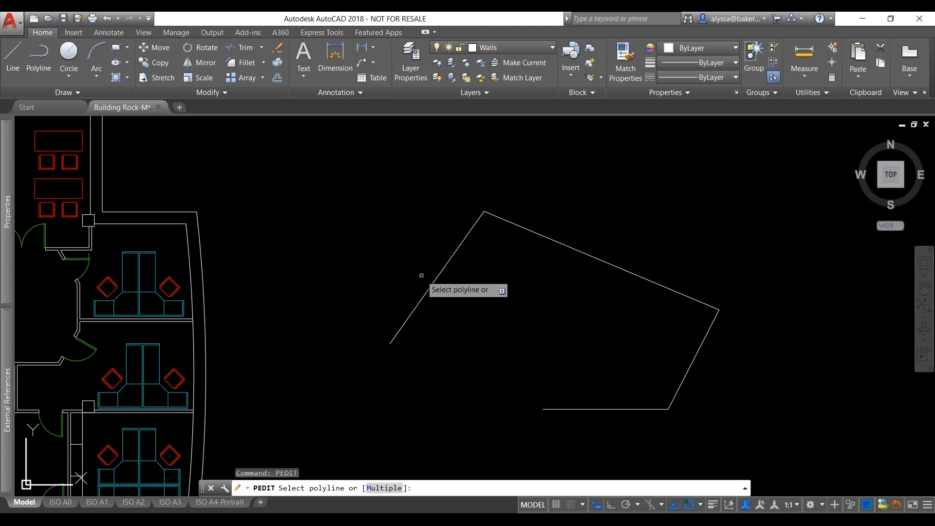
text(M)
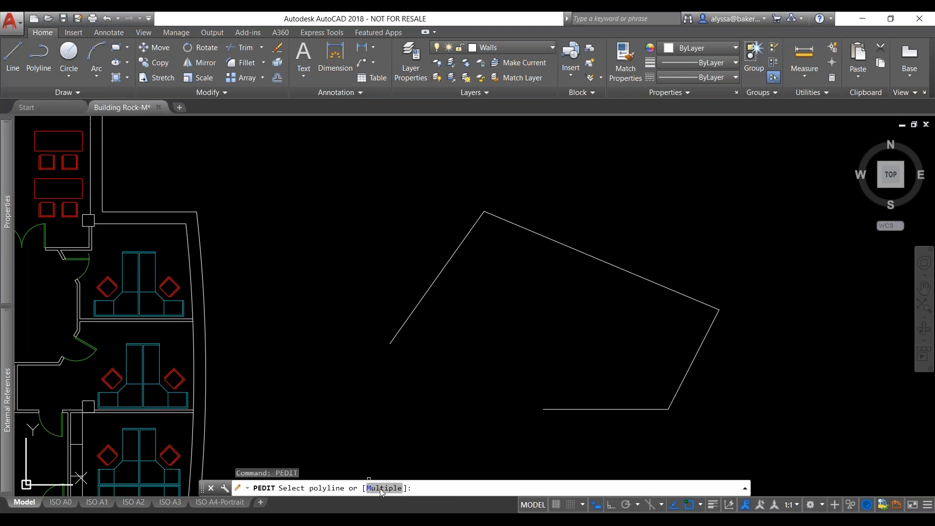
key(Return)
click(451, 257)
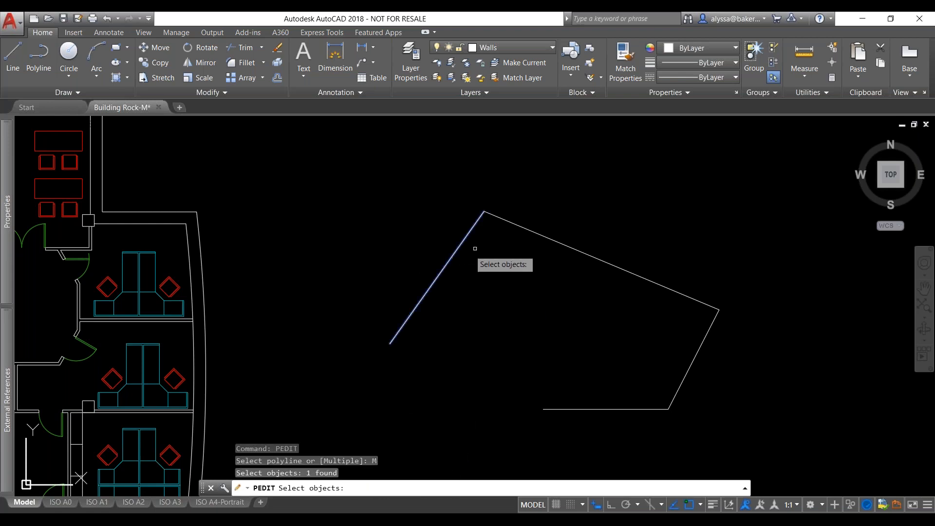
click(510, 222)
click(691, 364)
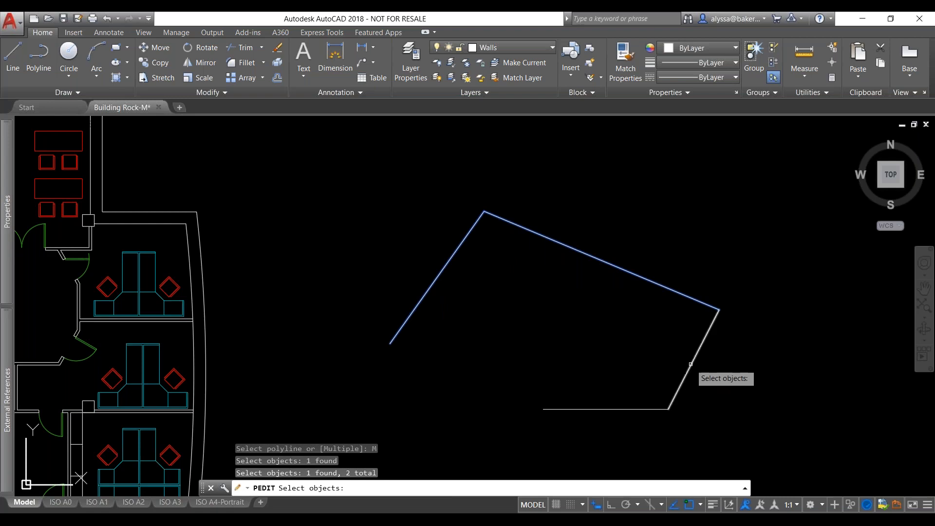
click(632, 408)
key(Return)
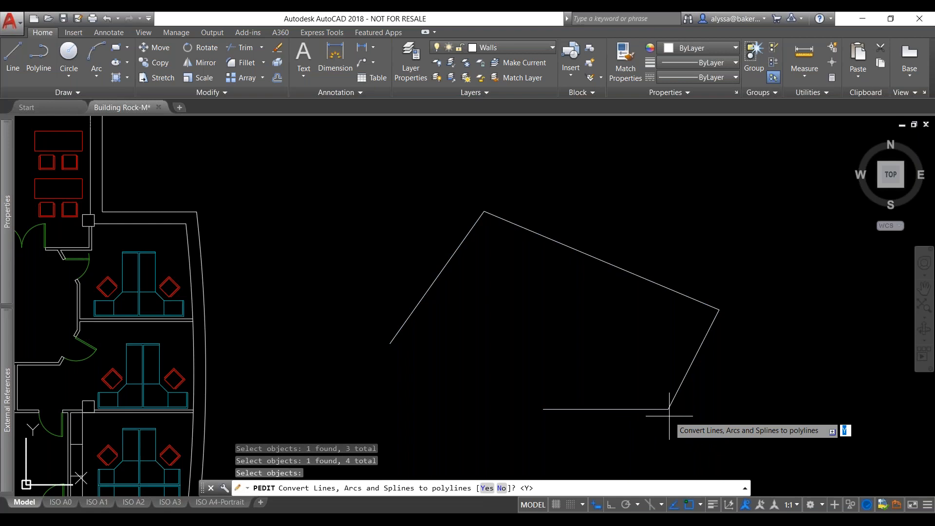
key(Return)
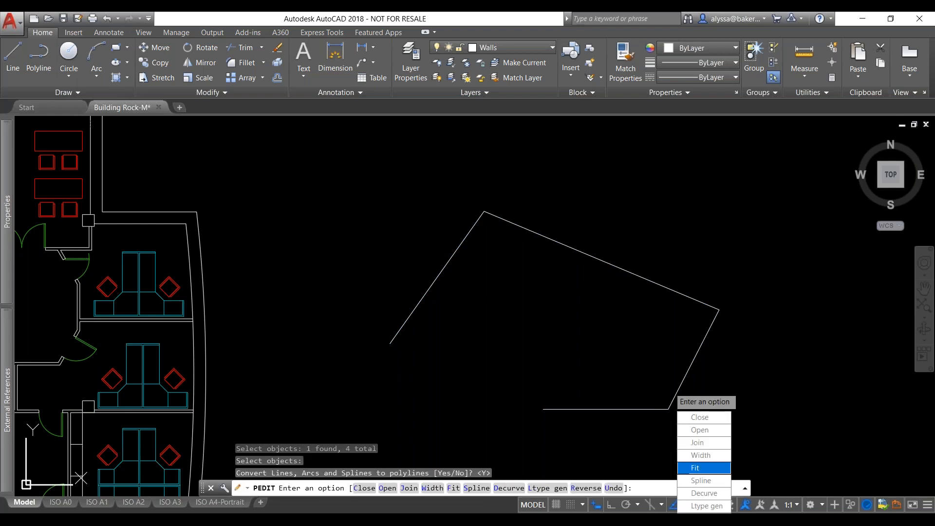
key(Escape)
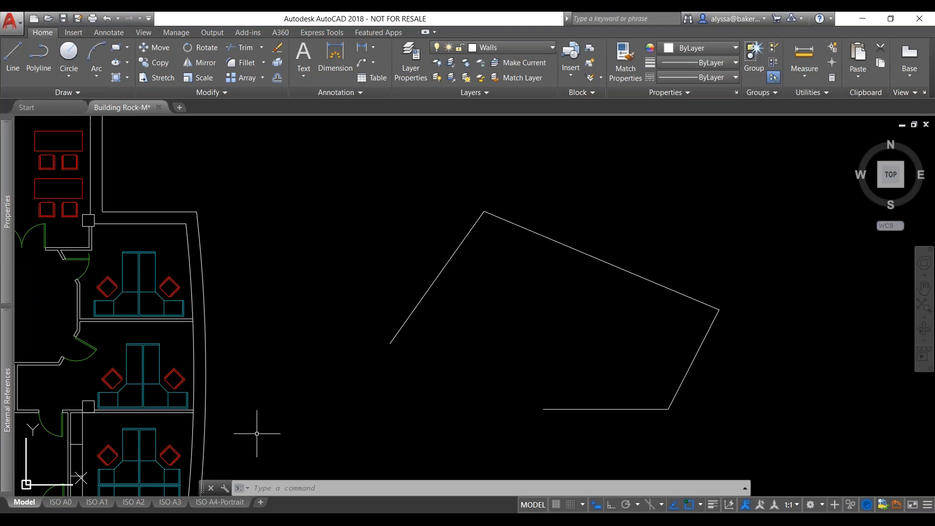
Step: Show the External References palette and pin it open beside the drawing
scroll(329, 328, down, 5)
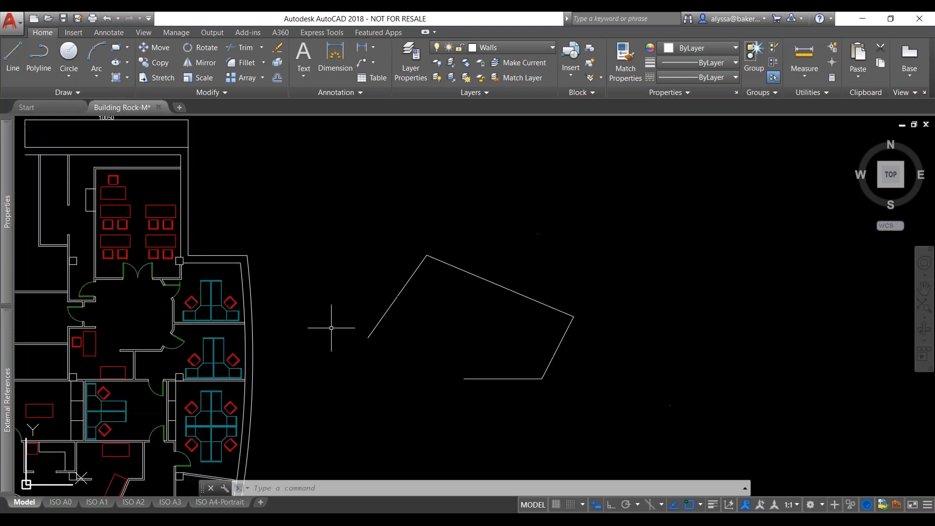
scroll(73, 376, up, 2)
scroll(73, 375, up, 3)
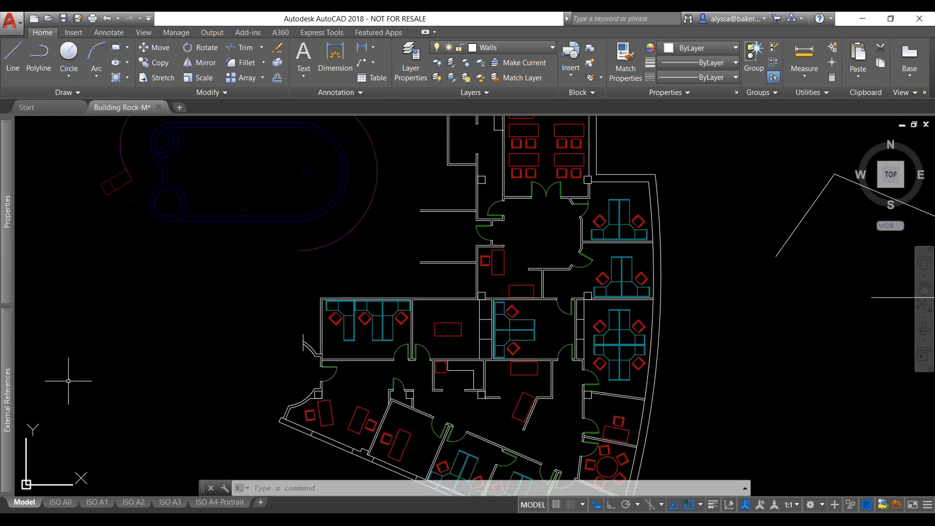
scroll(72, 361, down, 2)
scroll(111, 384, down, 3)
scroll(81, 391, up, 3)
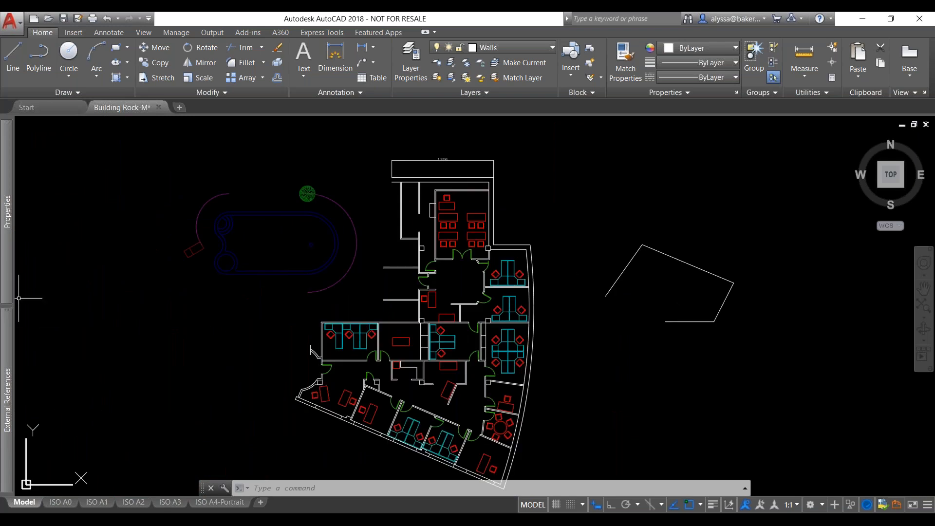
mouse_move(1, 341)
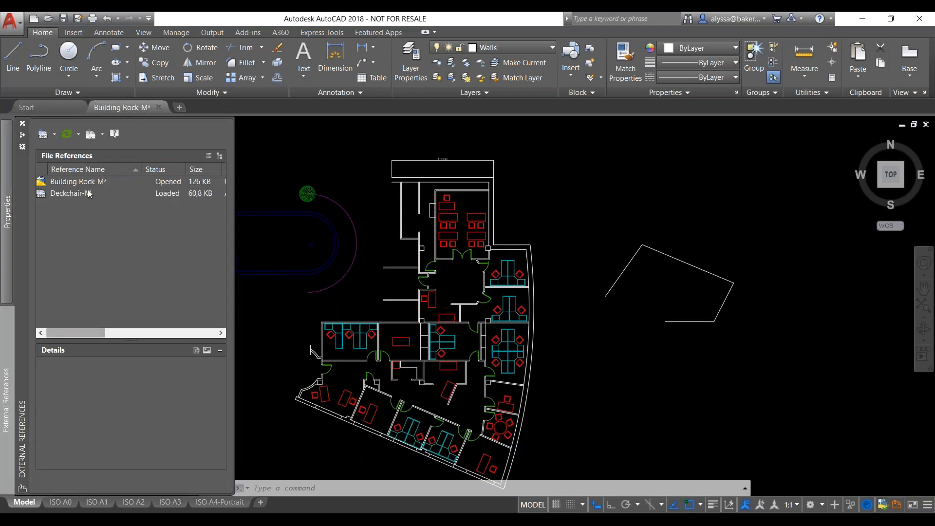
mouse_move(80, 198)
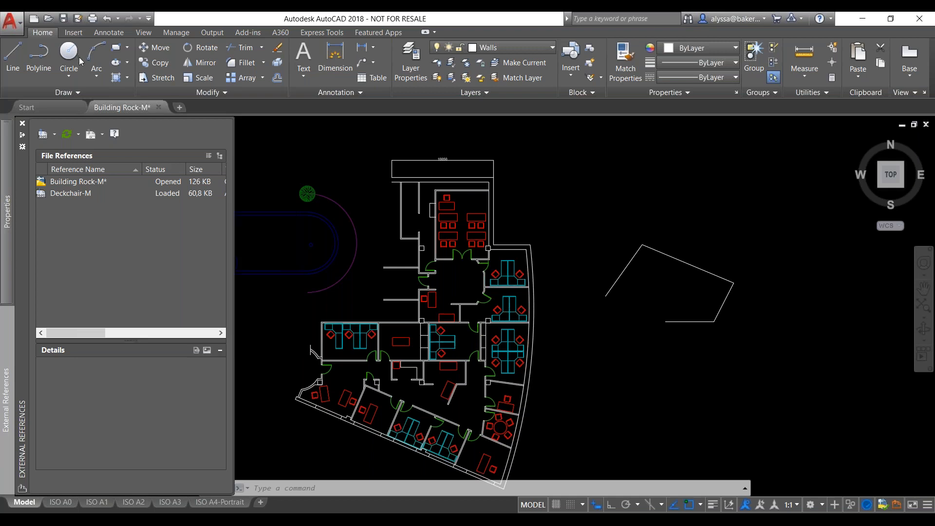
click(74, 32)
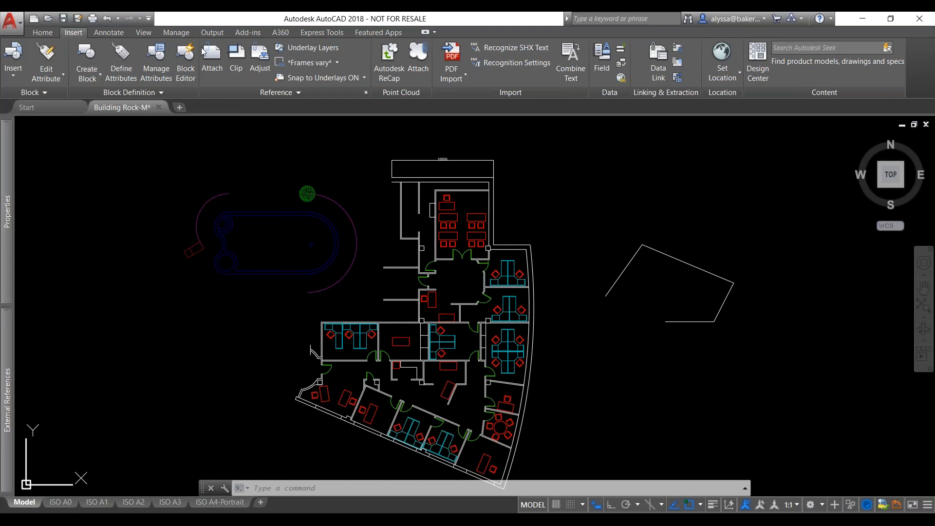
mouse_move(4, 377)
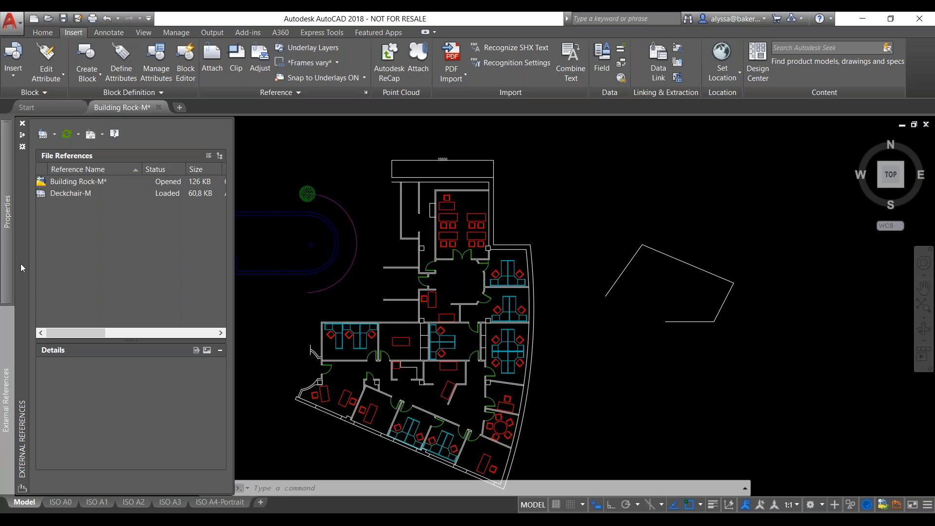
mouse_move(8, 165)
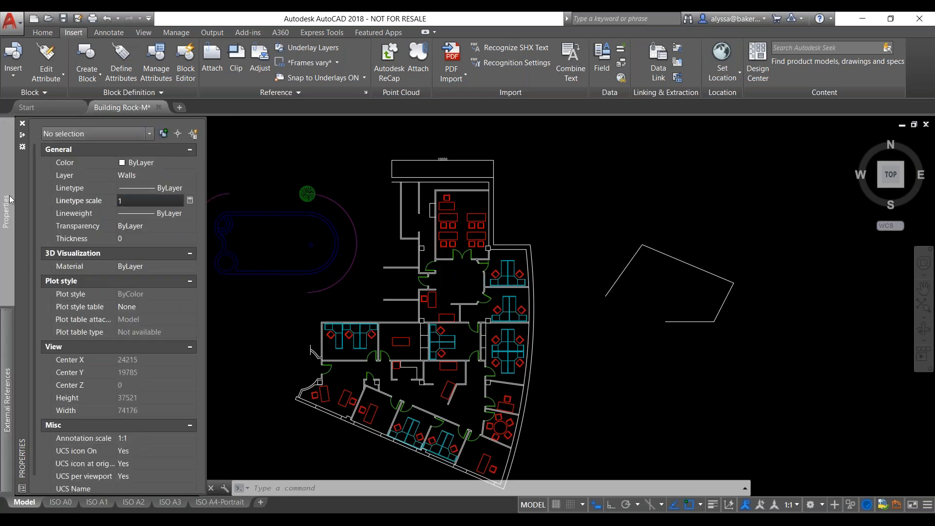
mouse_move(5, 355)
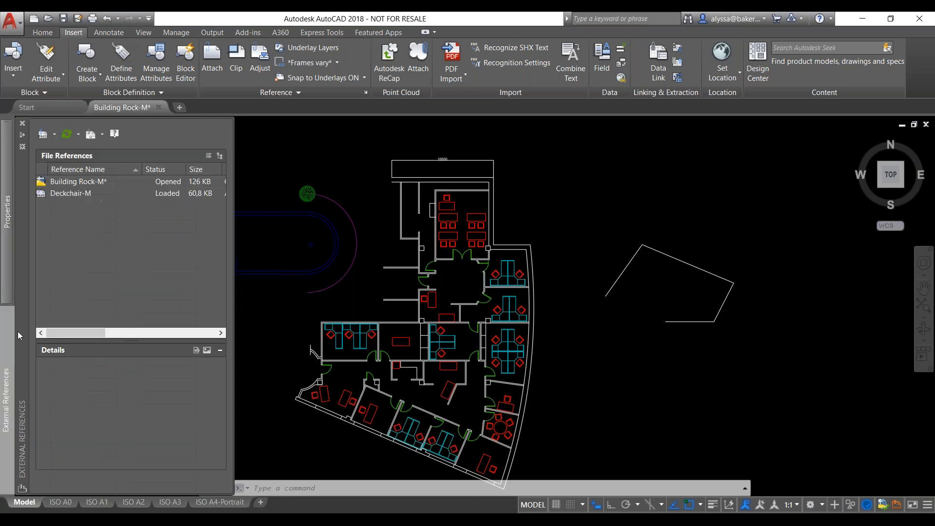
click(20, 137)
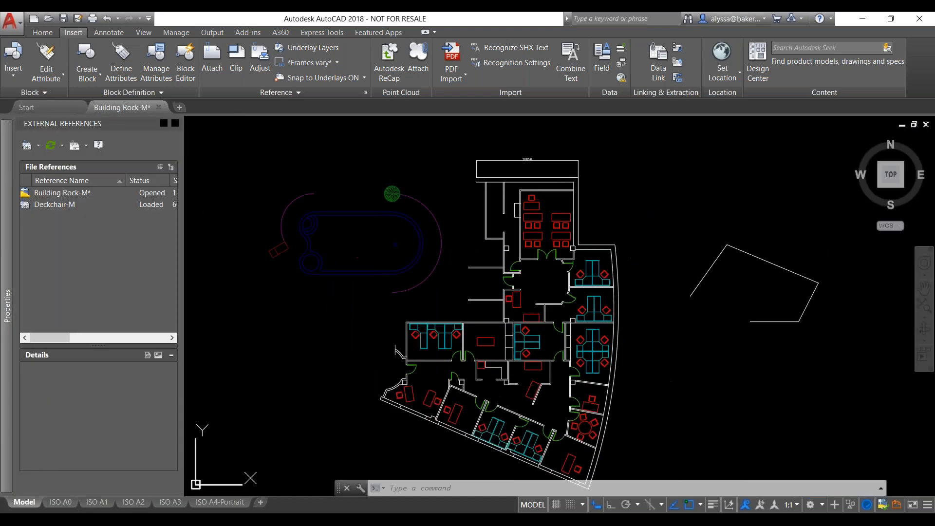
Step: Widen the External References palette while selecting the Deckchair-M reference in the list and in the drawing, and clear the selection
click(58, 205)
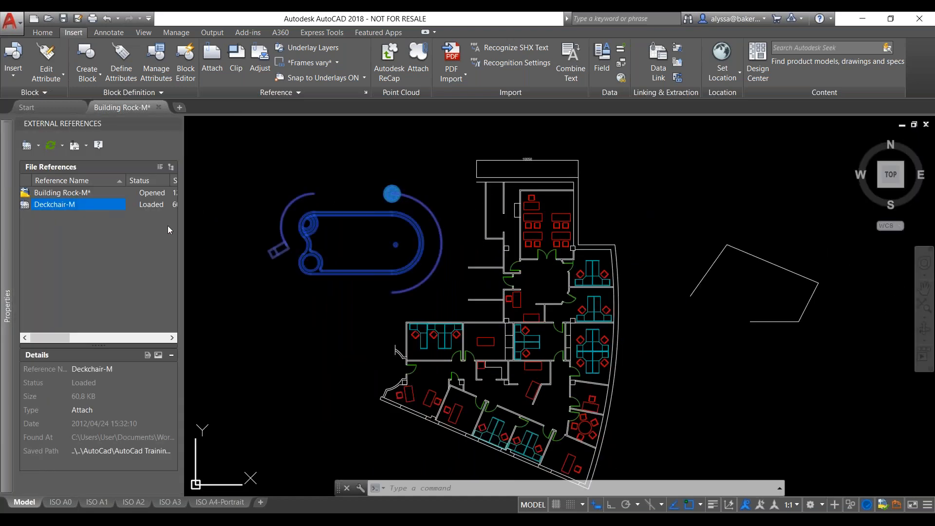
drag(241, 259, 259, 259)
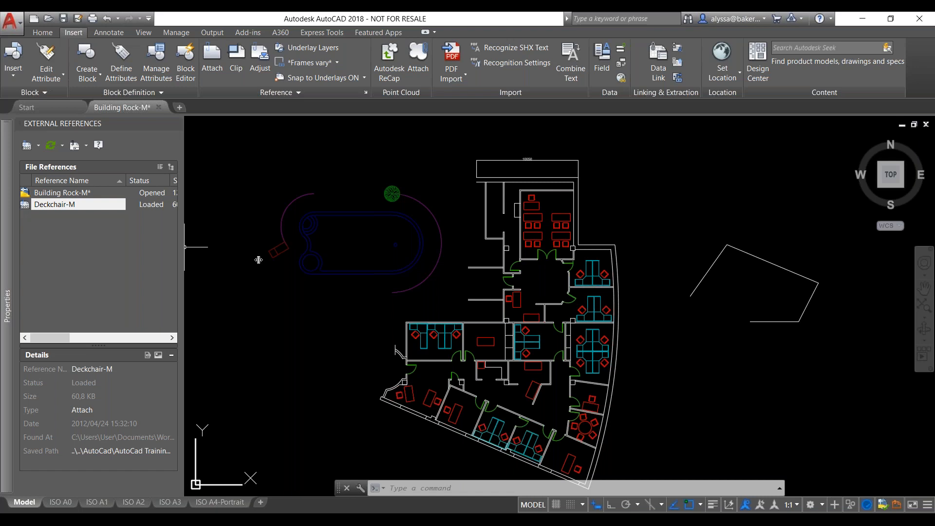
click(426, 207)
click(390, 218)
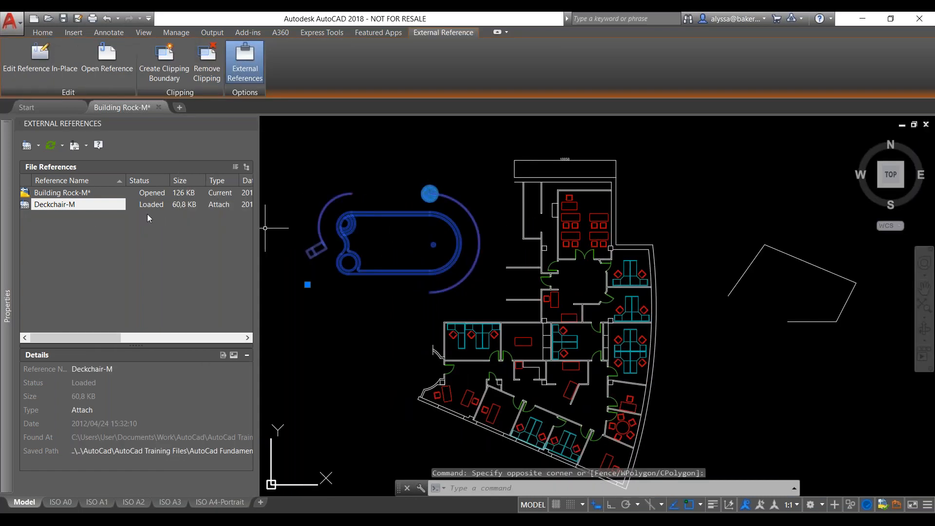
key(Escape)
key(Escape)
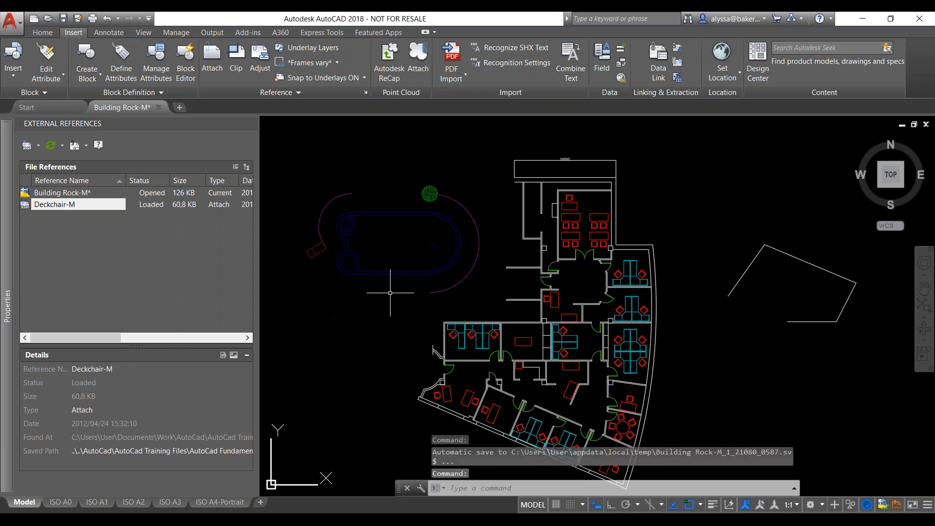
key(Escape)
Step: Start attaching Addition-AM.dwg as an external reference, examine its path type options, and cancel the attachment
scroll(394, 289, down, 2)
scroll(335, 272, up, 2)
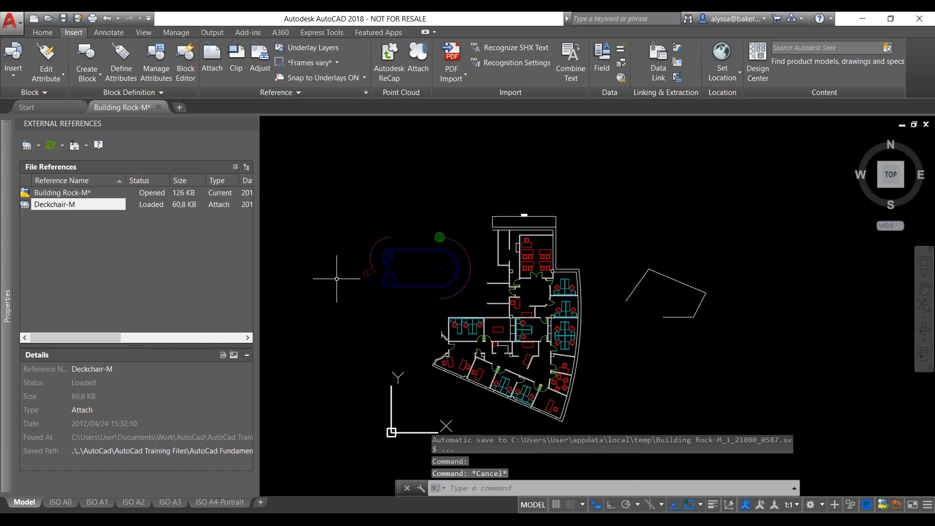
click(219, 63)
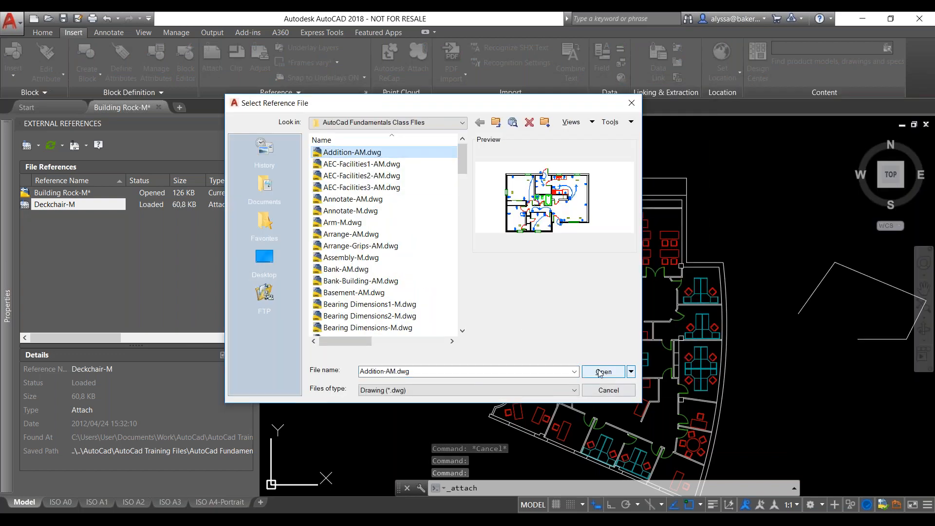
click(601, 373)
click(568, 198)
click(560, 212)
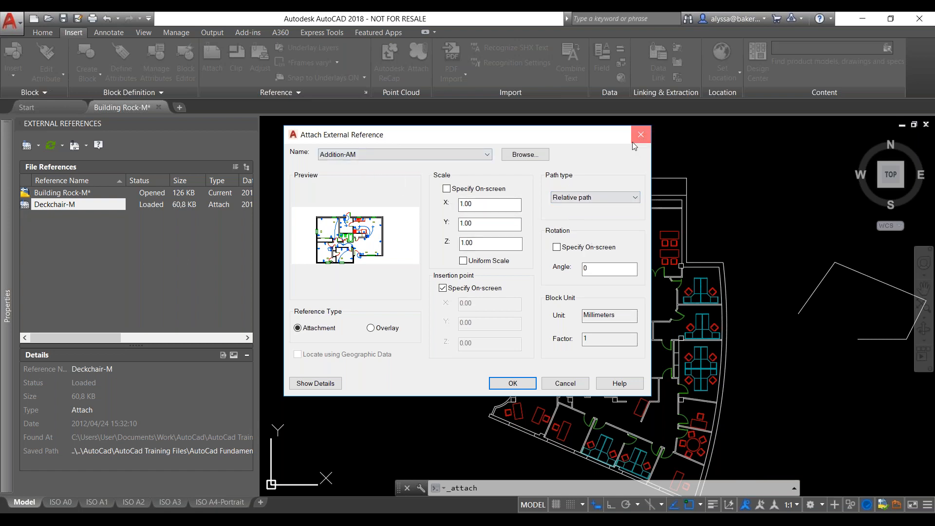
key(Return)
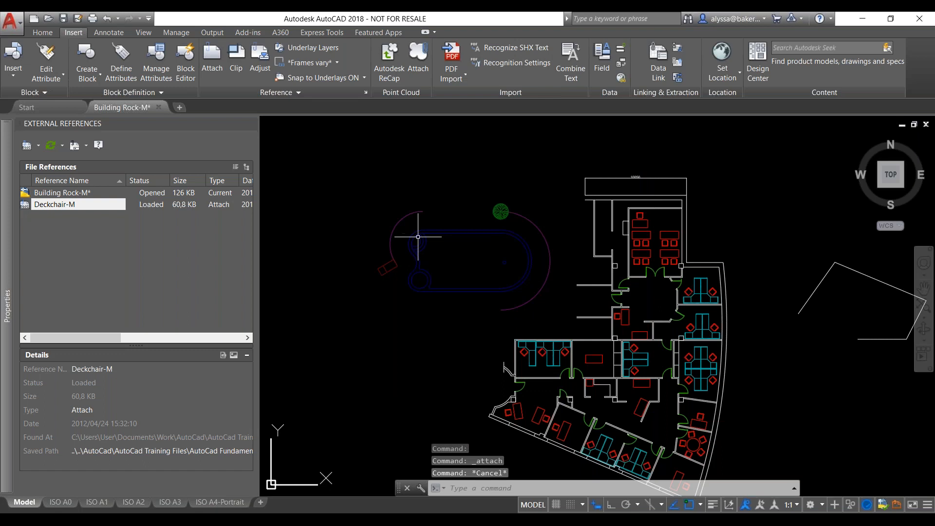
Step: Set the REFPATHTYPE system variable to 2
text(REFPAt)
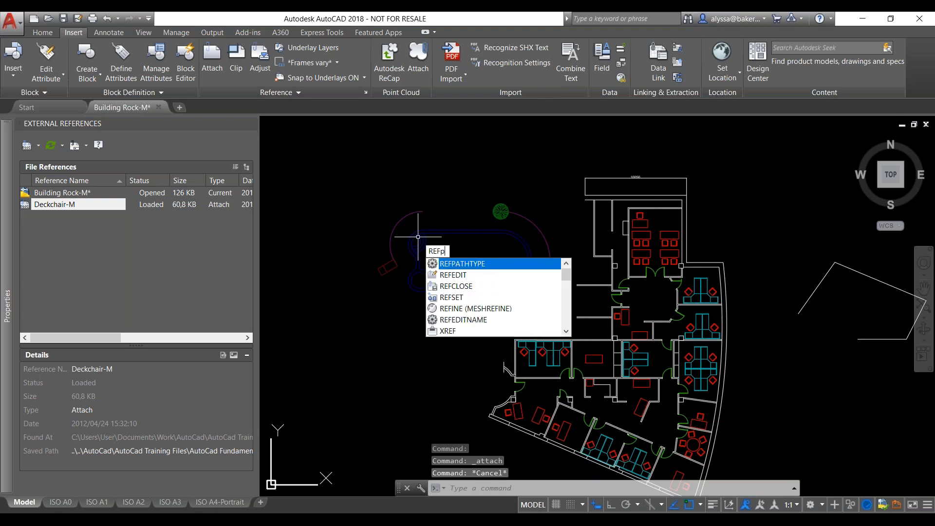
text(htype)
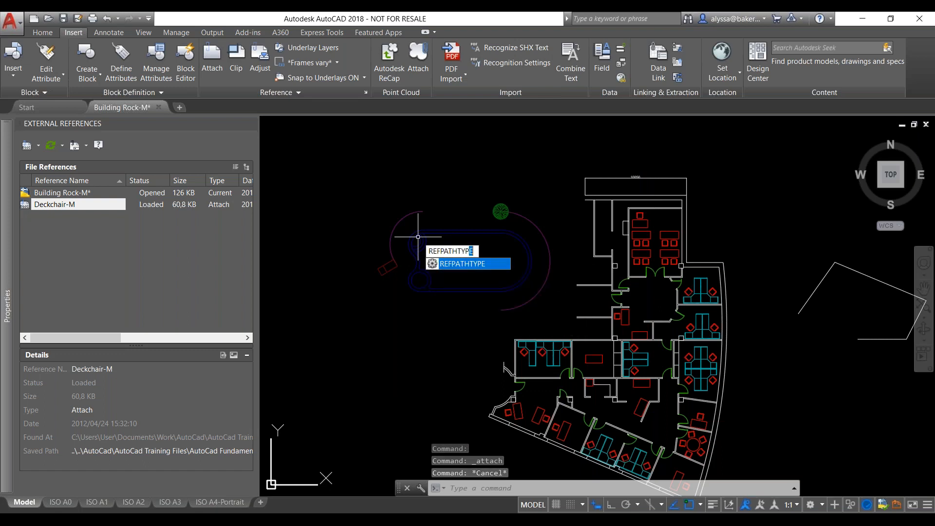
key(Return)
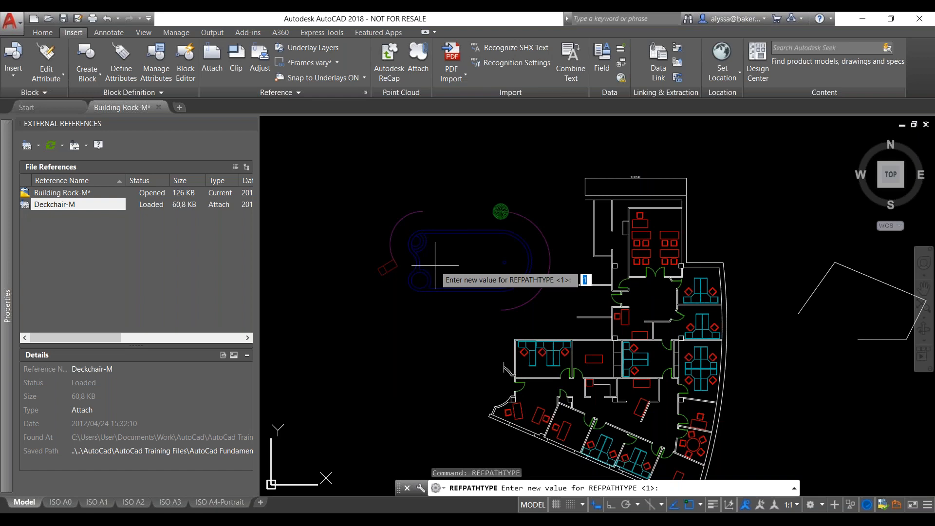
text(2)
key(Return)
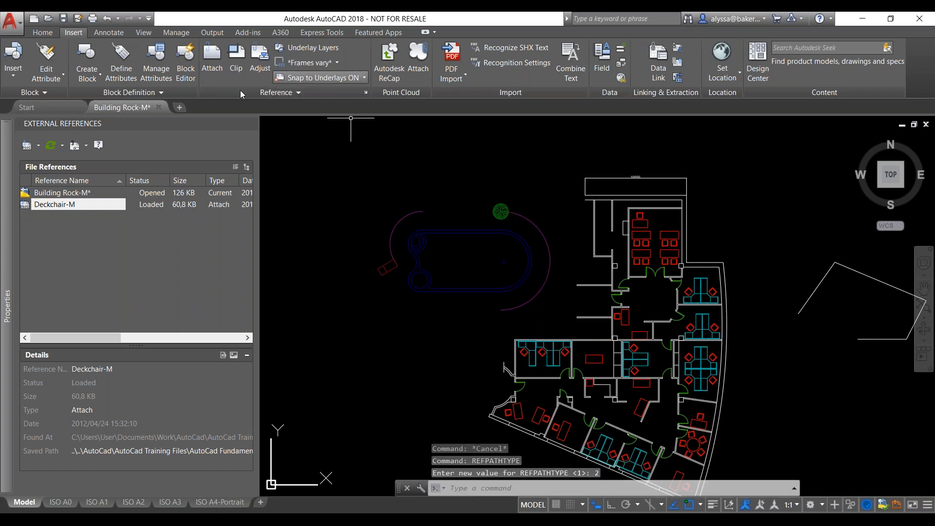
Step: Start attaching Addition-AM again to check the default path type and its alternatives, and close the attachment settings without attaching
click(213, 59)
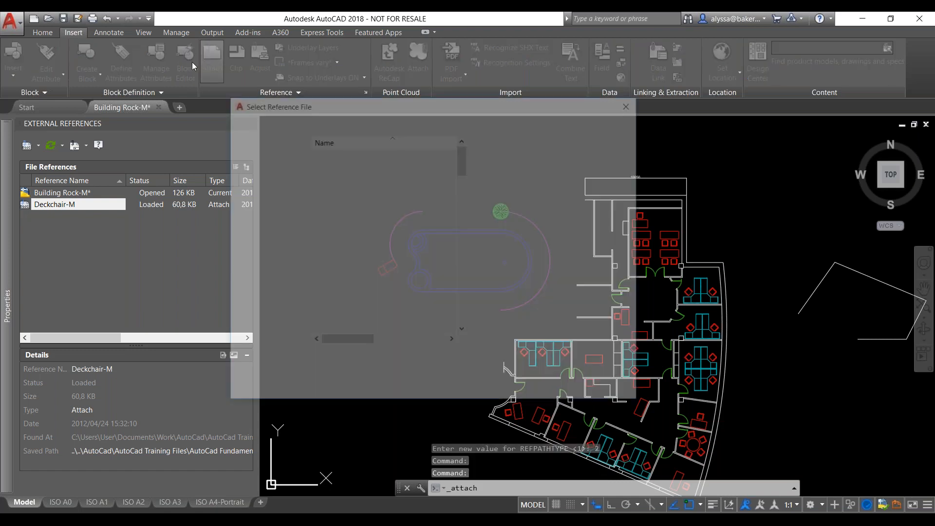
click(600, 374)
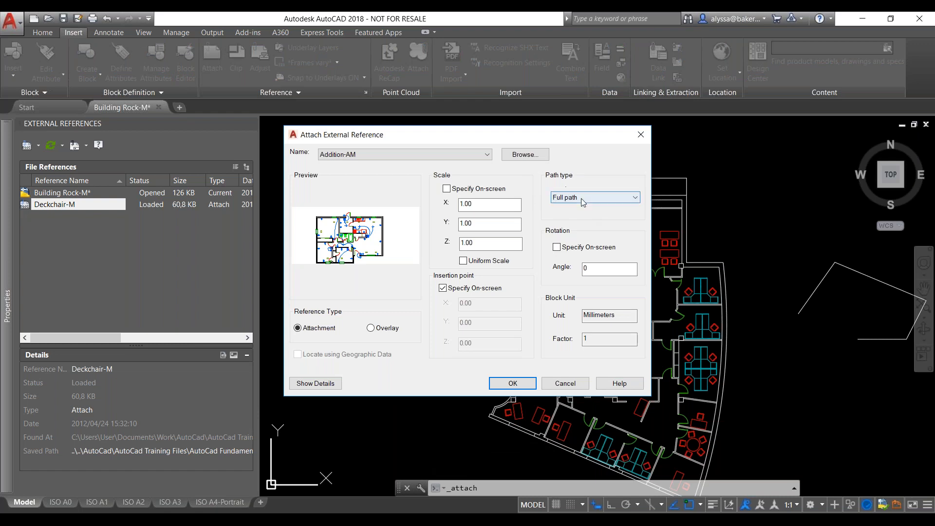
click(580, 198)
click(556, 235)
click(594, 197)
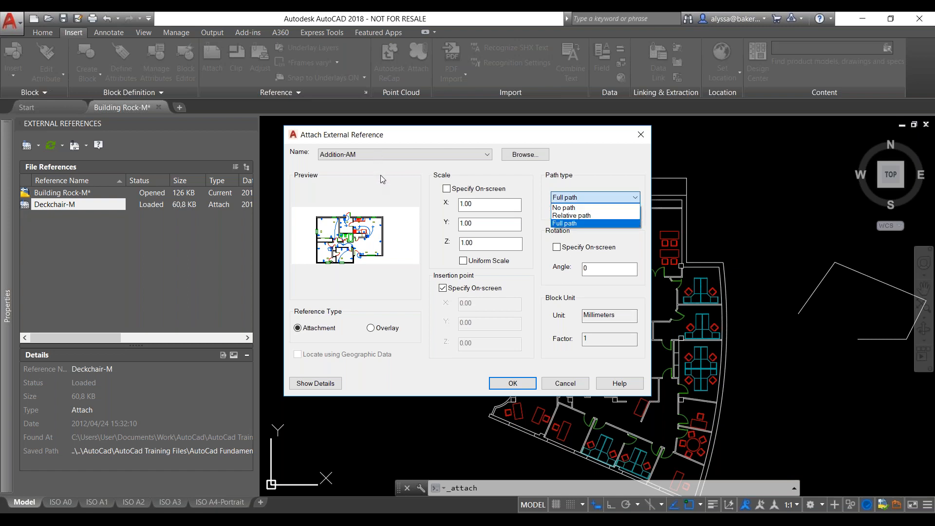
click(595, 198)
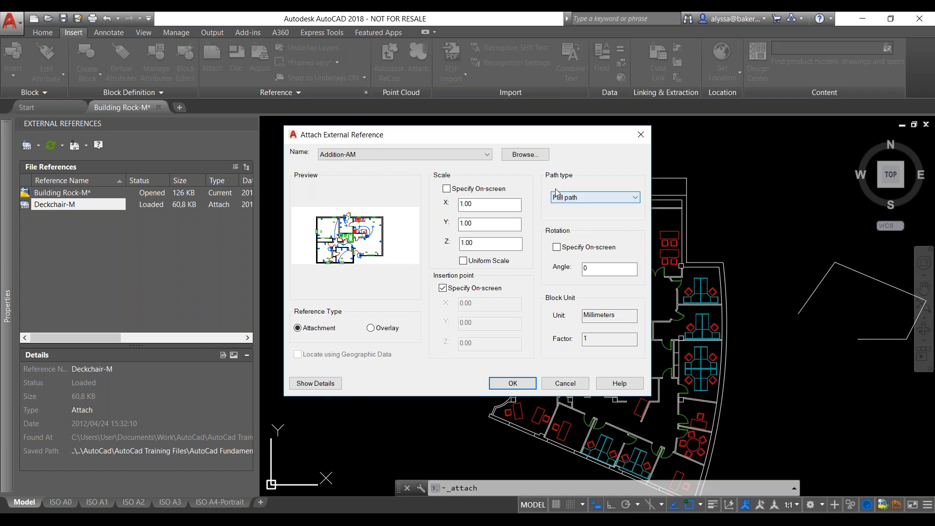
click(600, 197)
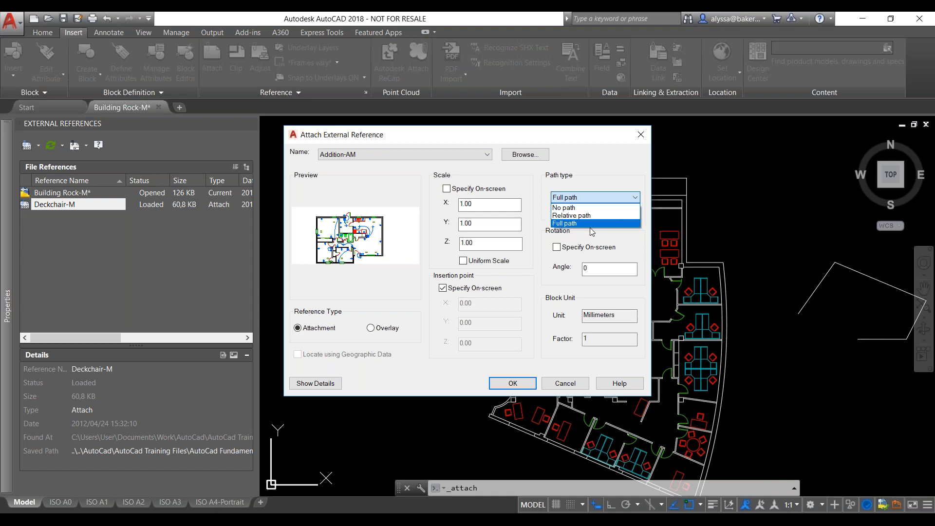
click(577, 176)
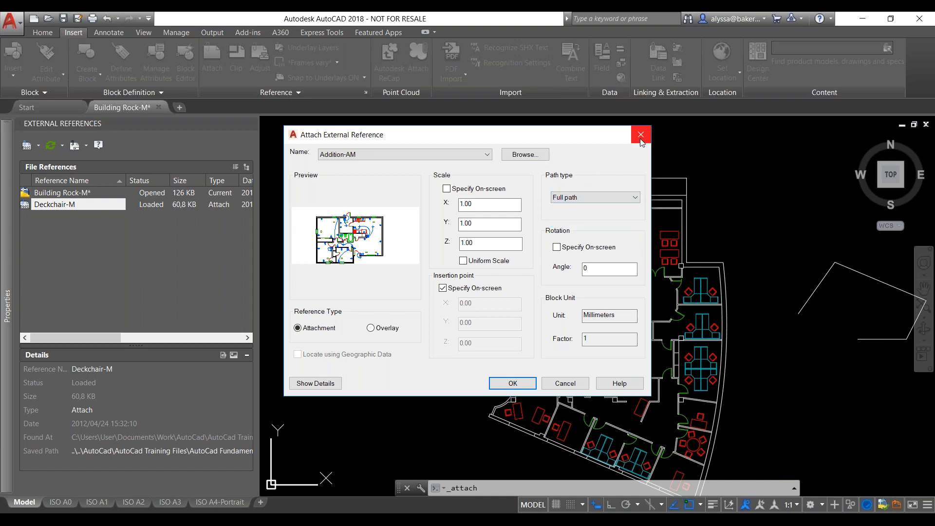
click(640, 135)
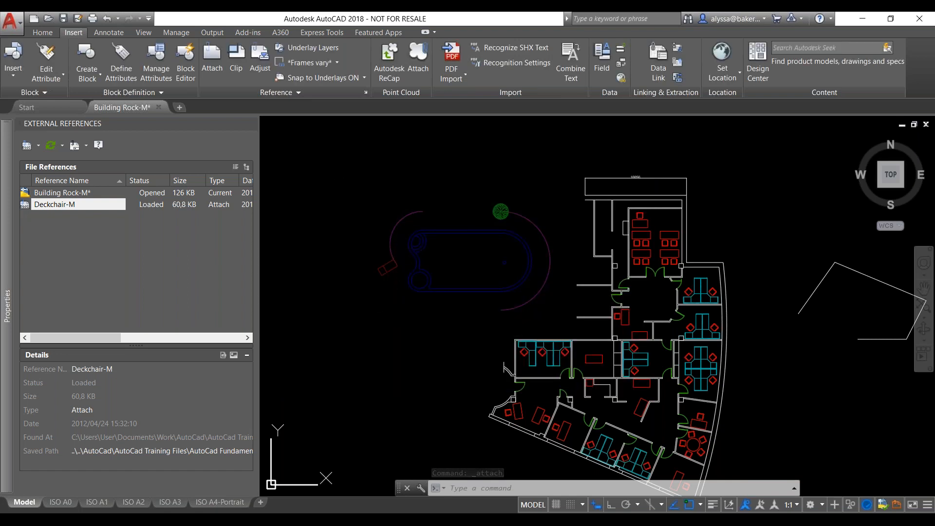
Step: Erase the attached Deckchair-M reference from the drawing area
click(420, 324)
click(370, 245)
key(Delete)
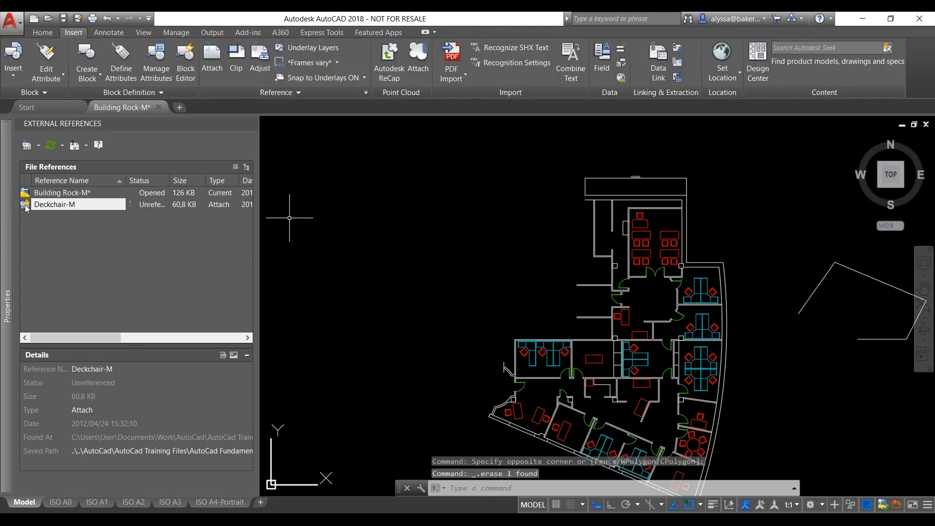
Step: Examine the find and replace options for Deckchair-M's saved path, browse for a replacement folder, and cancel without replacing
mouse_move(26, 208)
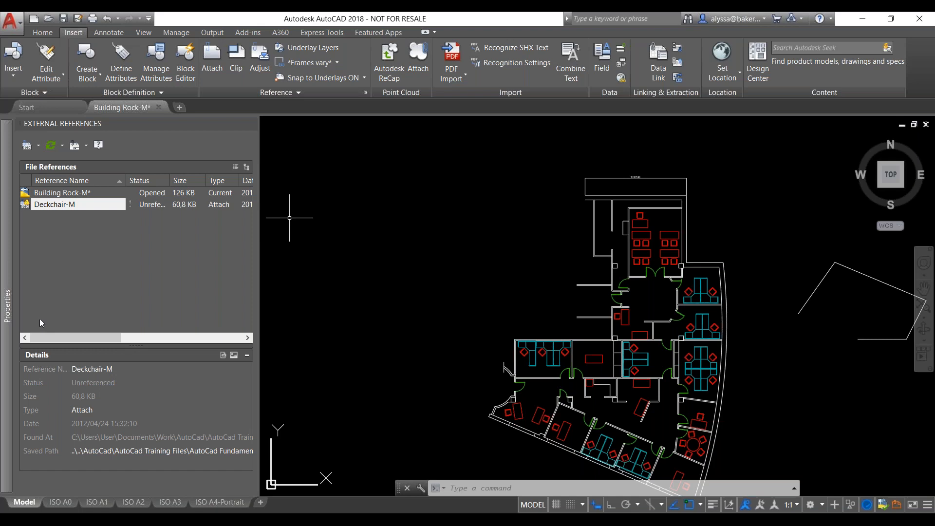
right_click(52, 208)
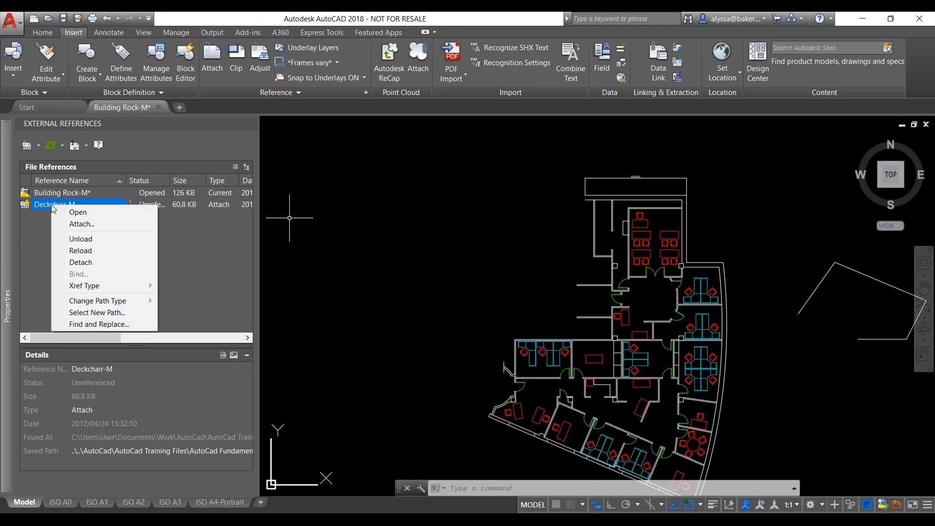
click(89, 325)
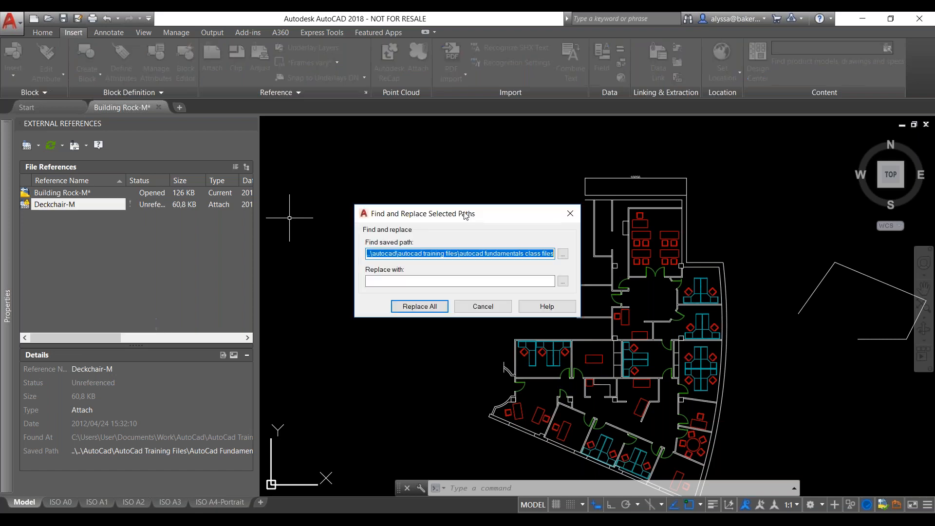
drag(336, 253, 535, 264)
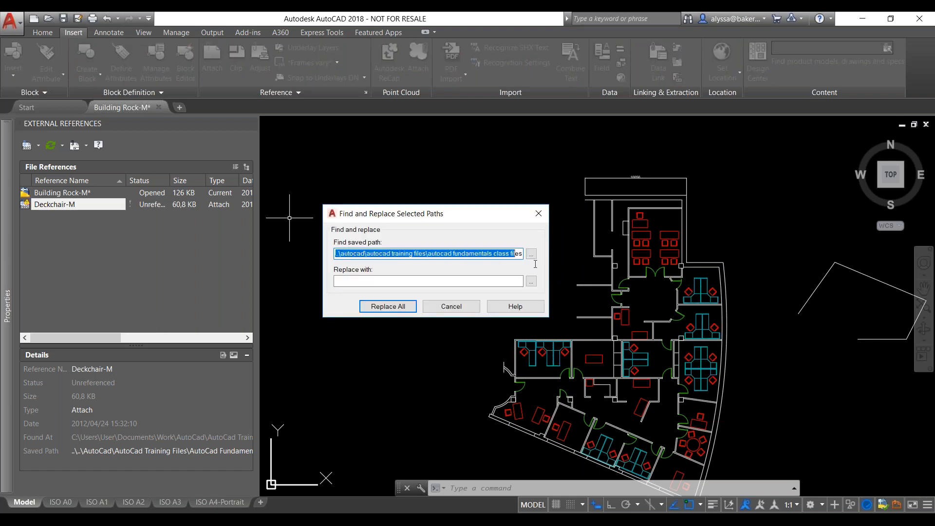
click(356, 277)
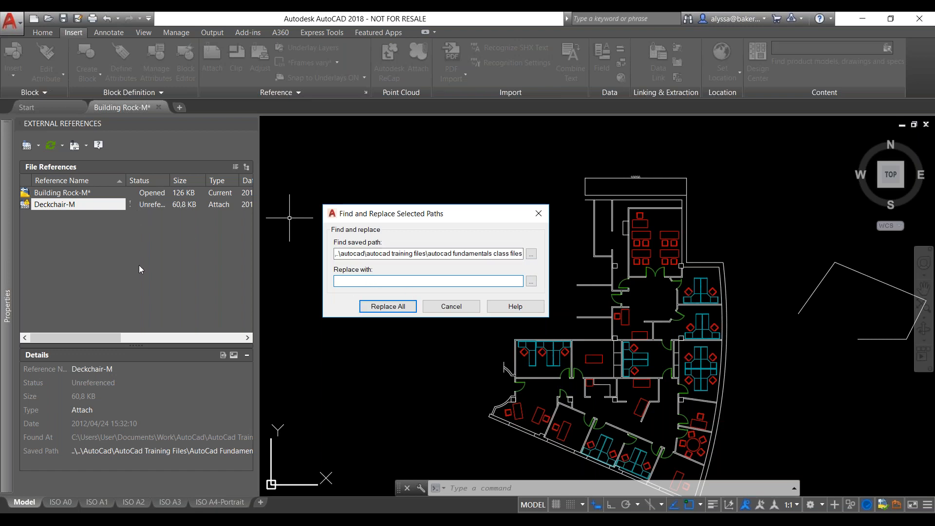
click(530, 282)
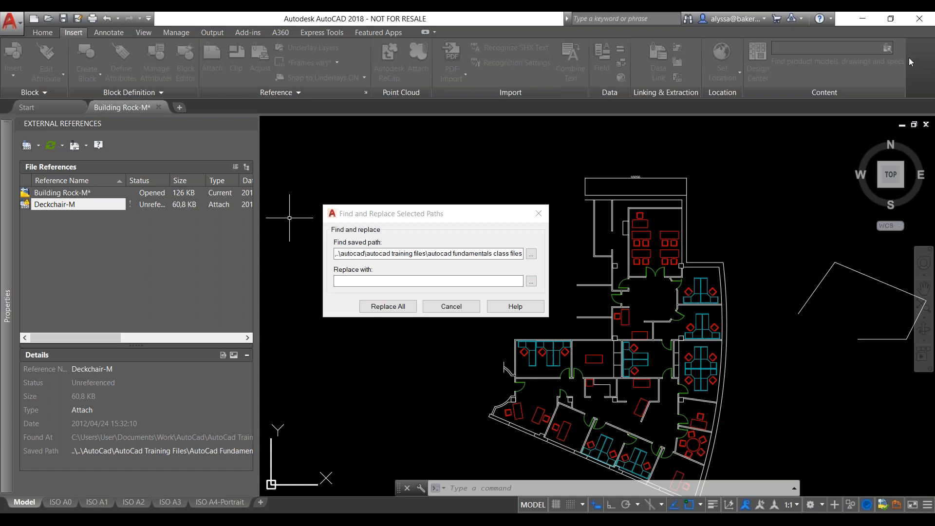
drag(934, 271, 505, 137)
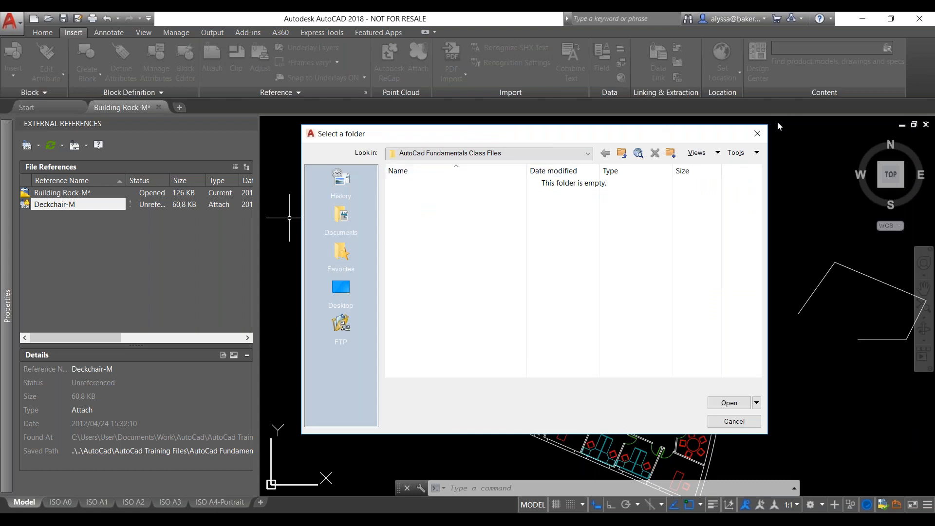
click(751, 137)
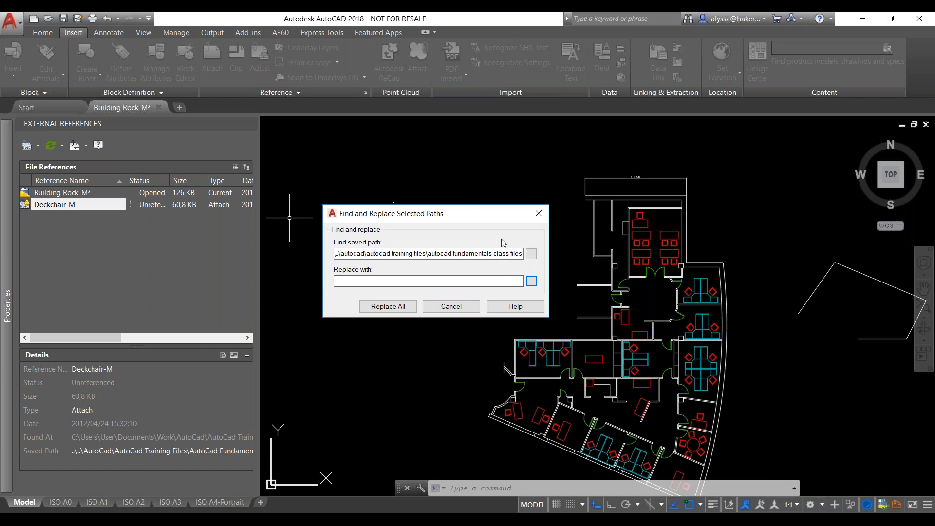
click(442, 307)
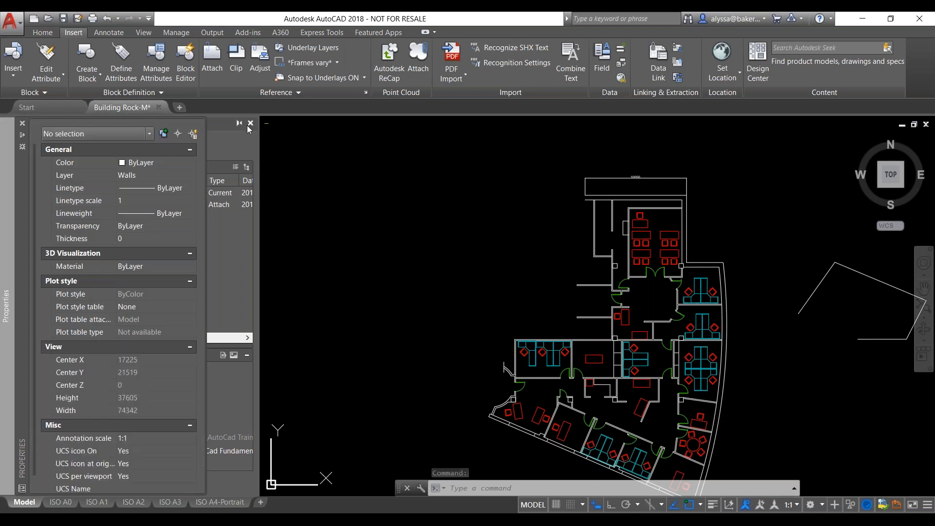
Step: Close the External References palette and erase the four-segment line chain beside the building plan
click(250, 123)
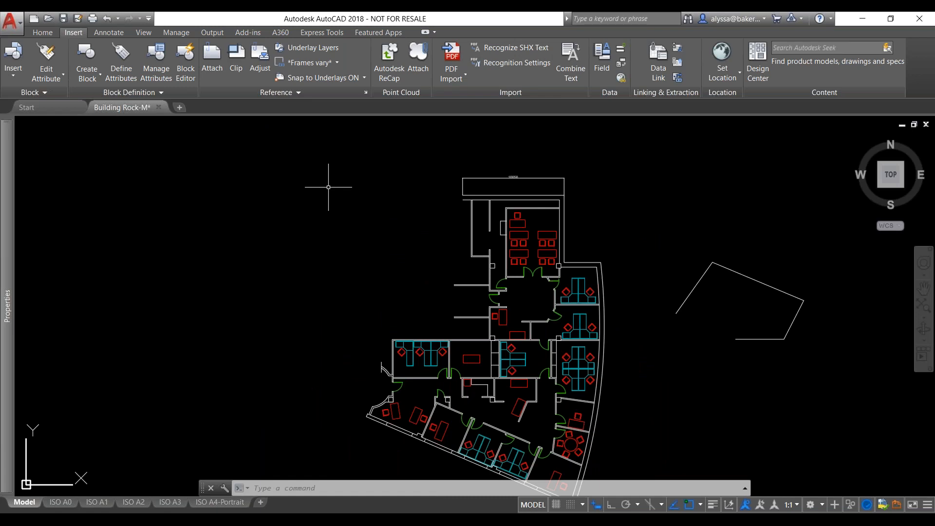
scroll(473, 228, down, 3)
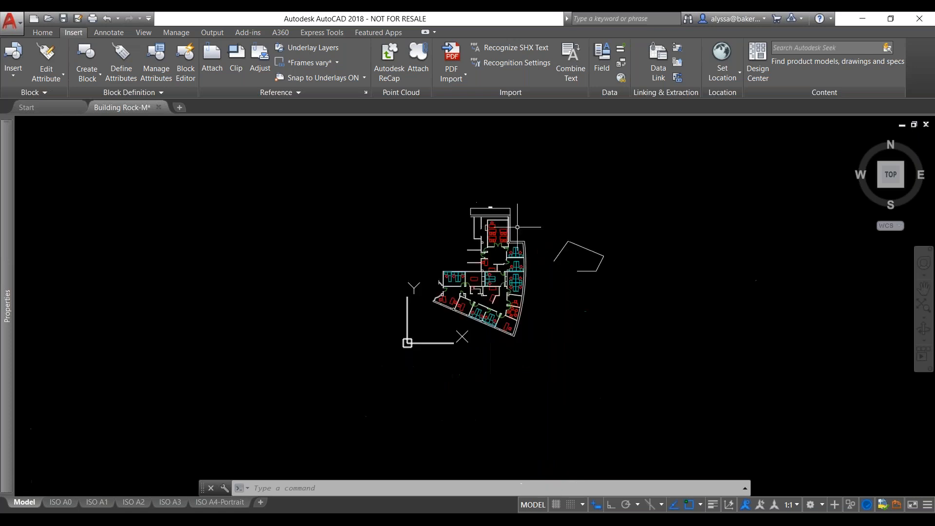
scroll(533, 220, up, 1)
click(533, 219)
click(677, 312)
key(Delete)
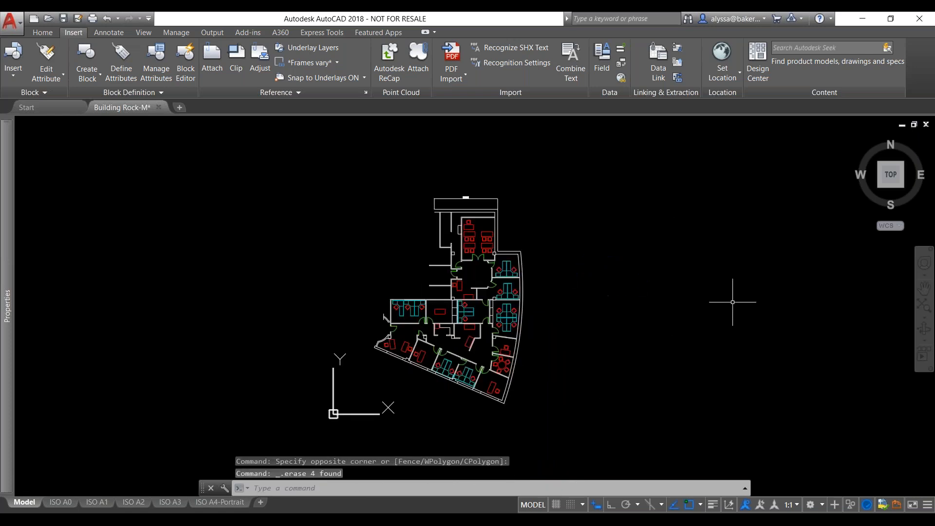
scroll(423, 277, up, 2)
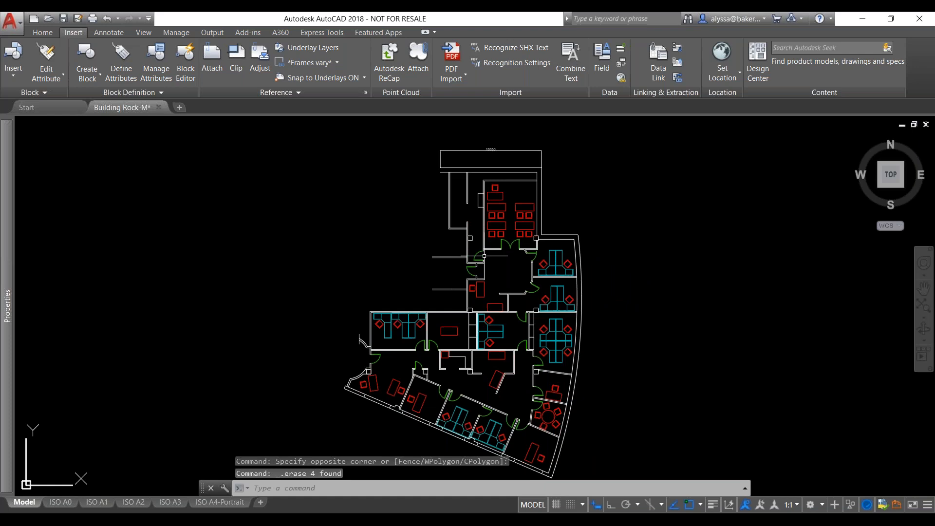
scroll(485, 255, down, 2)
scroll(483, 204, up, 2)
scroll(474, 146, down, 2)
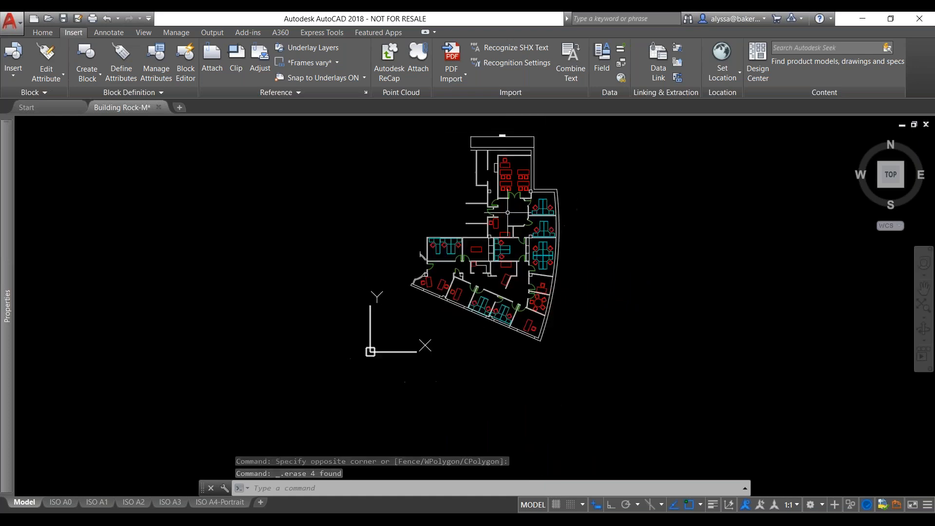
scroll(473, 170, up, 4)
scroll(473, 169, up, 2)
scroll(487, 194, down, 5)
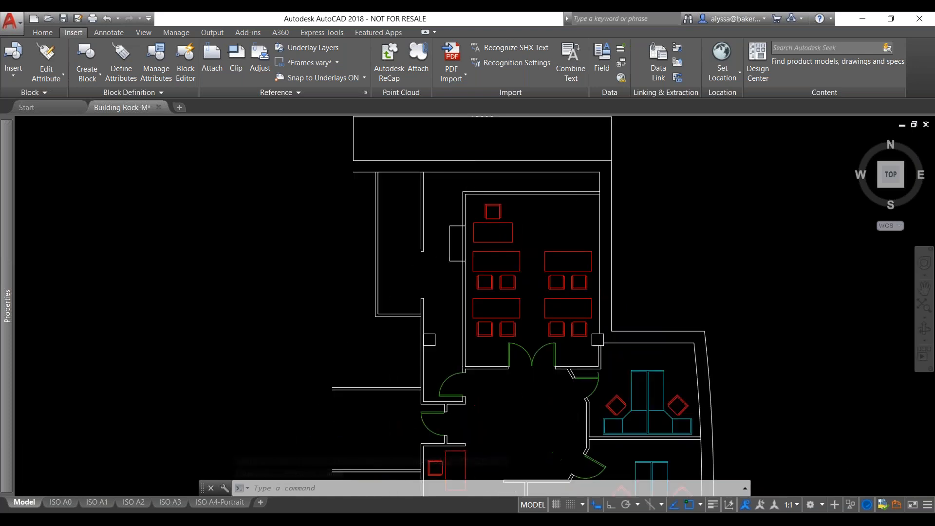
Step: Select one of the four large tables in the double-door room, extend the selection with Select Similar, and clear it
scroll(512, 225, up, 5)
click(513, 225)
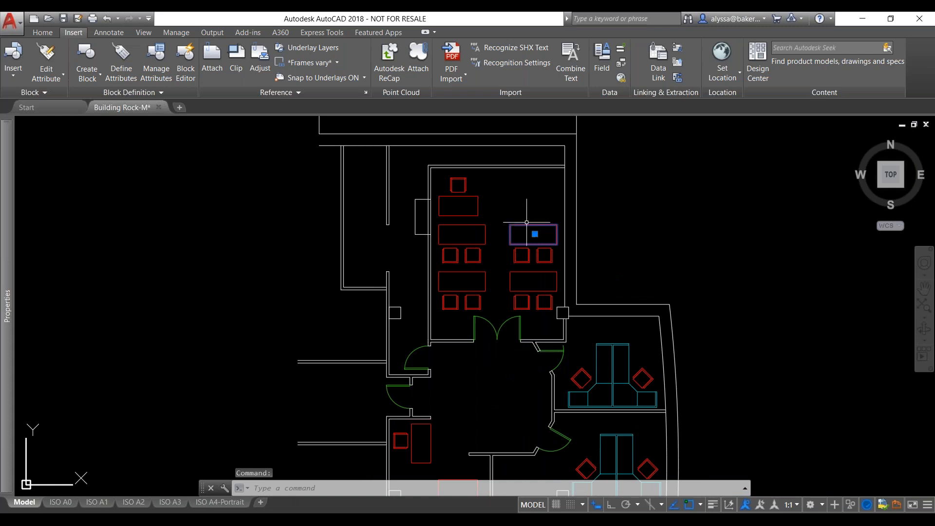
scroll(525, 224, up, 4)
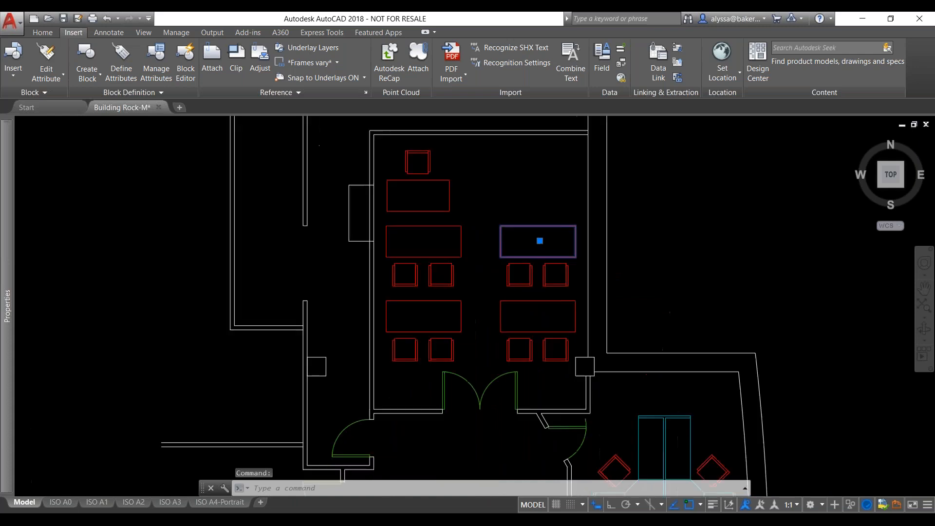
click(43, 32)
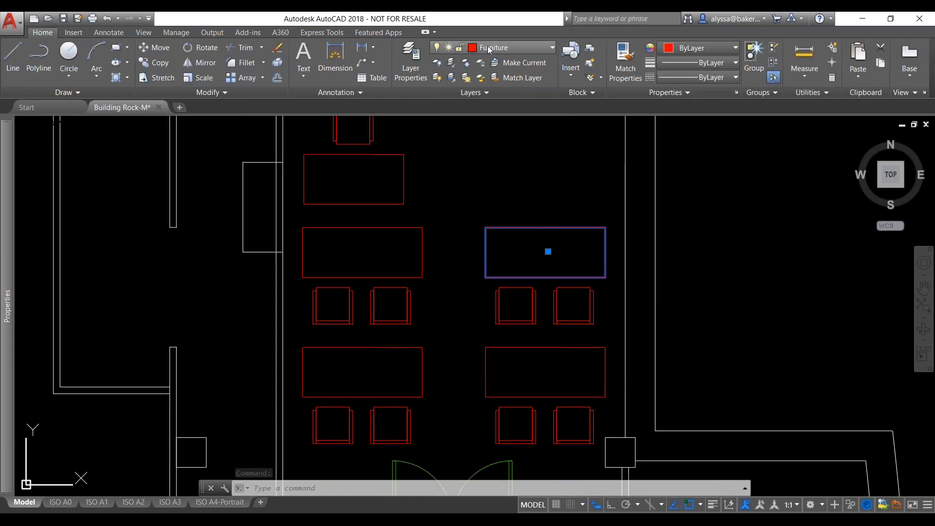
scroll(489, 220, down, 4)
right_click(492, 233)
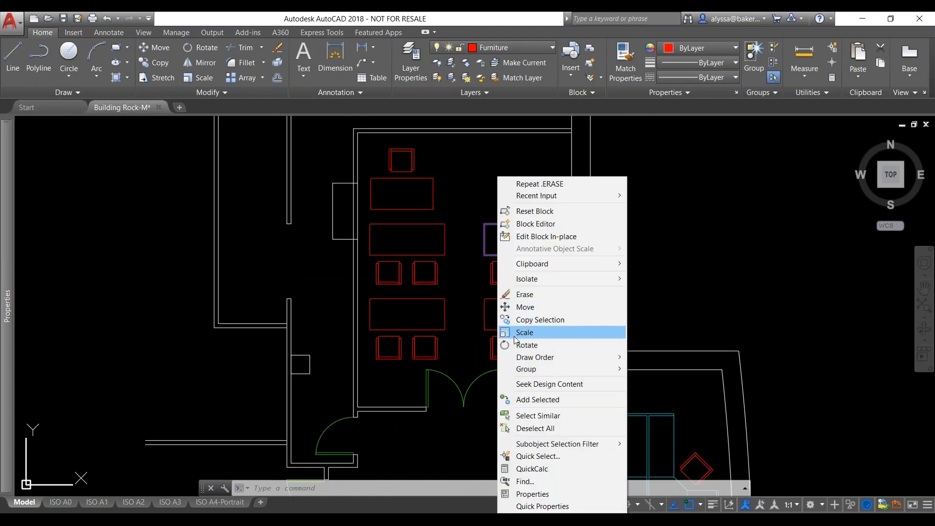
click(530, 415)
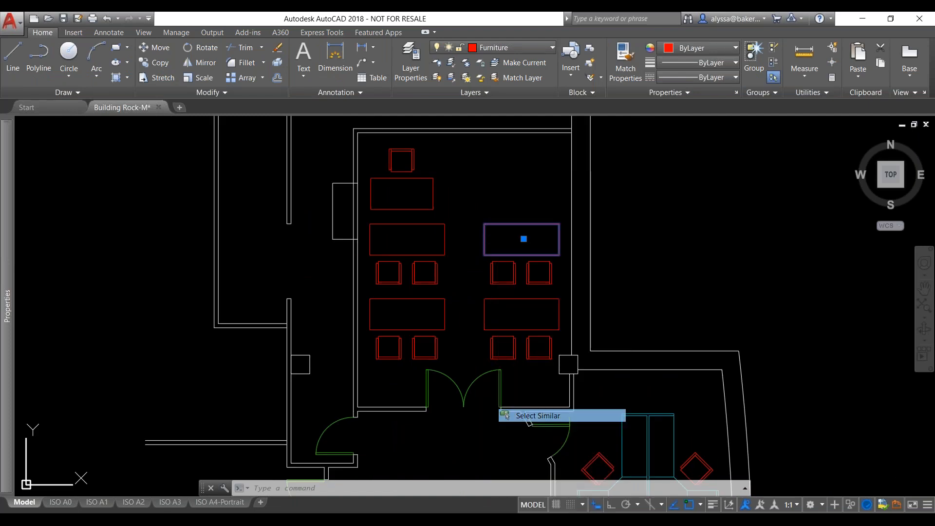
scroll(414, 241, down, 3)
scroll(422, 239, up, 1)
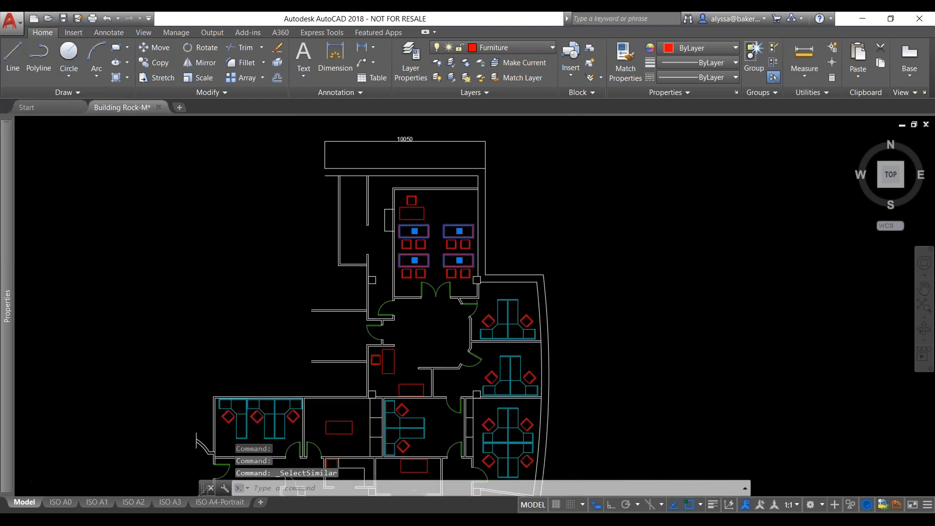
scroll(421, 240, up, 6)
key(Escape)
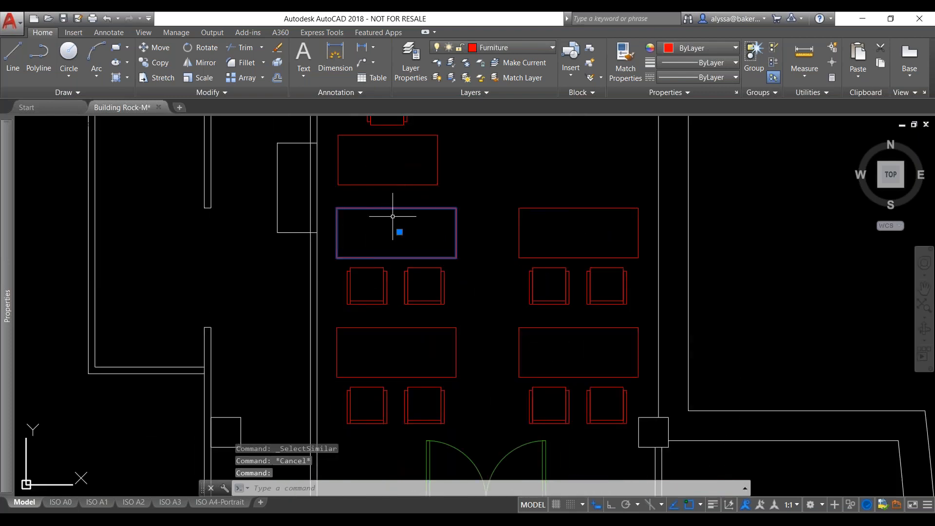
Step: Select the smaller table beside the single chair, review its object commands, and clear the selection
key(Escape)
scroll(397, 202, down, 2)
click(400, 191)
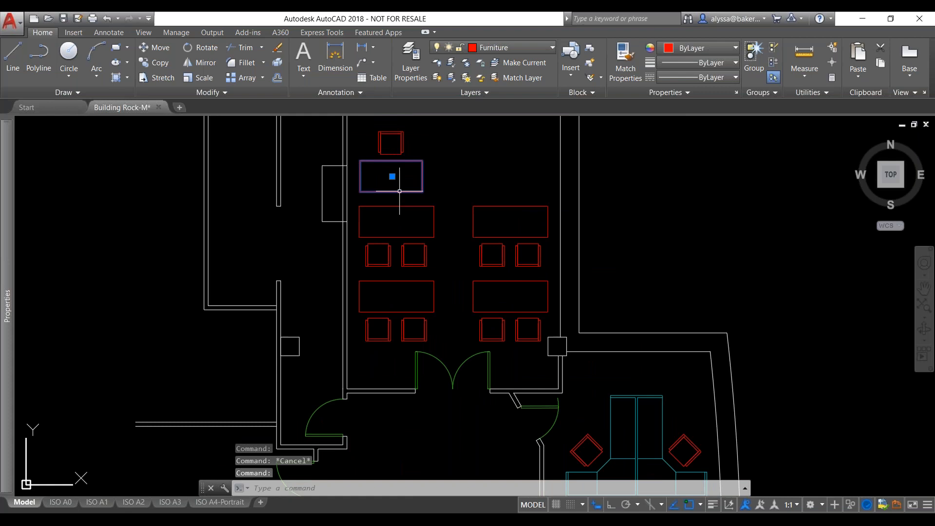
key(Escape)
click(422, 176)
right_click(422, 177)
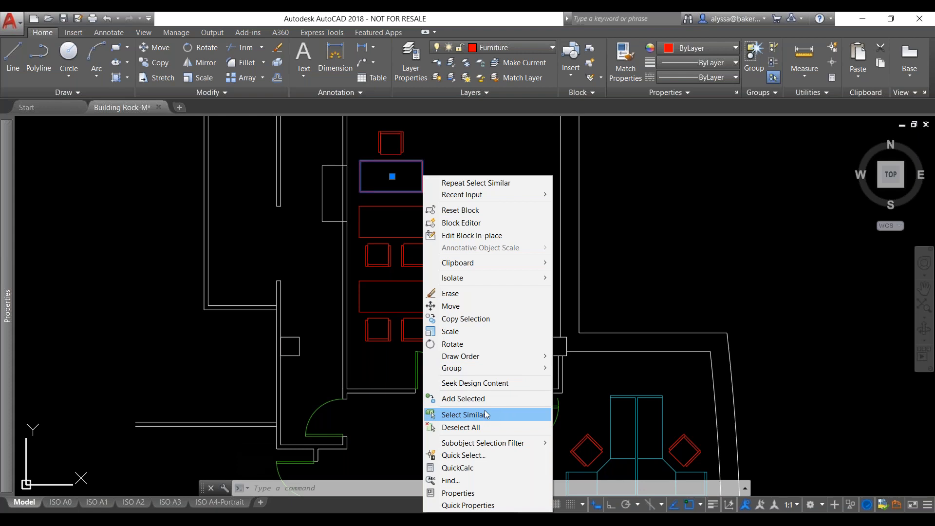
key(Escape)
key(Escape)
scroll(502, 250, down, 4)
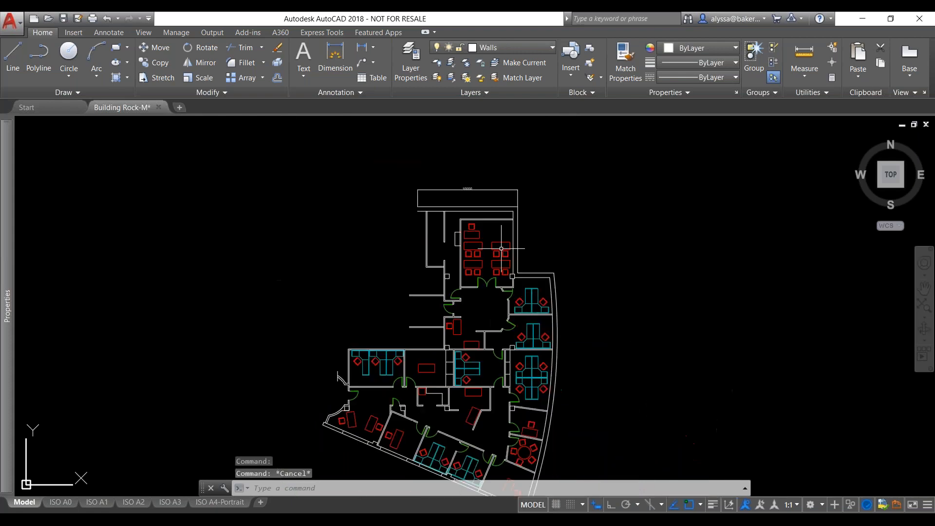
Step: Select the vertical outer wall line beside the double-door room, extend the selection with Select Similar, inspect it across the plan, and clear it
scroll(502, 244, up, 4)
click(549, 226)
click(537, 242)
right_click(546, 236)
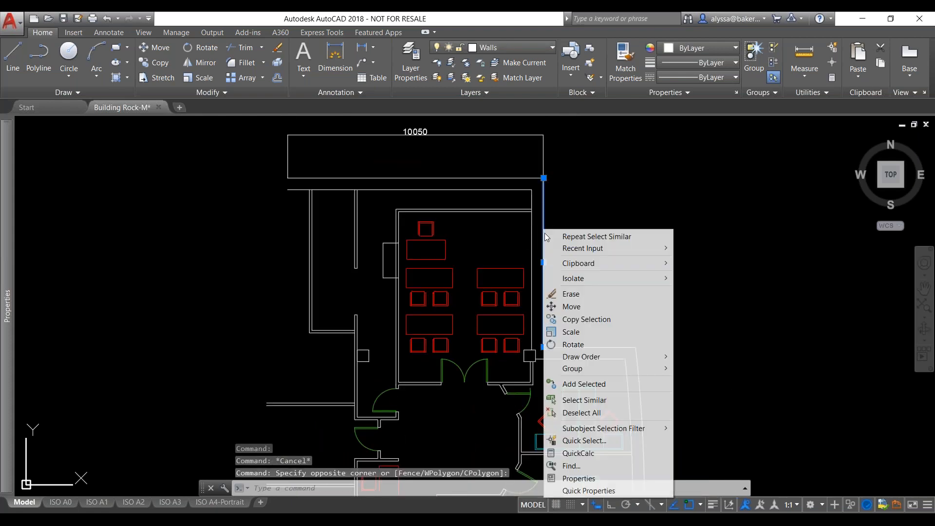
click(570, 400)
scroll(362, 321, down, 6)
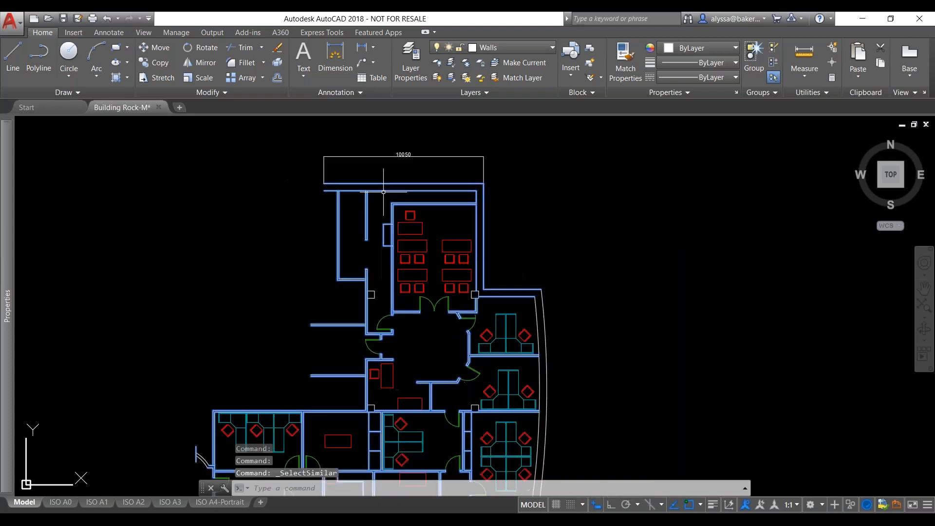
scroll(362, 321, up, 6)
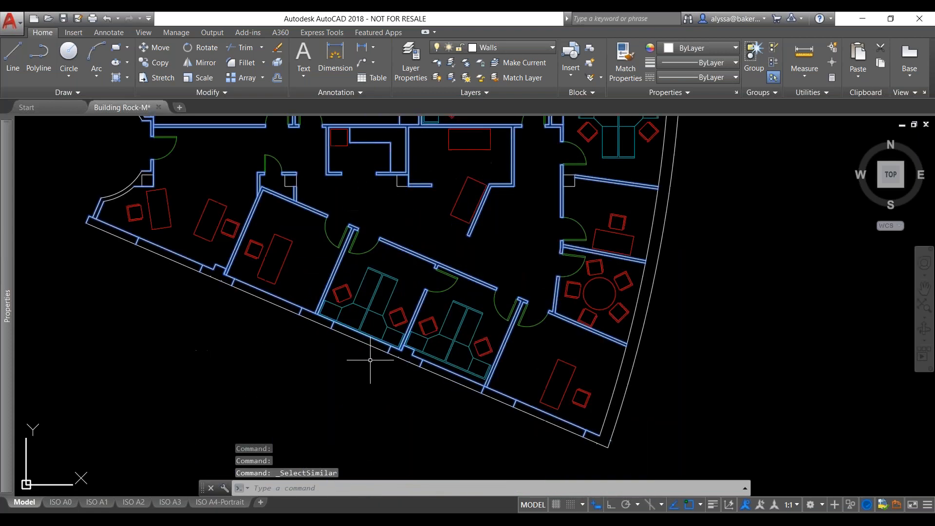
scroll(371, 360, up, 2)
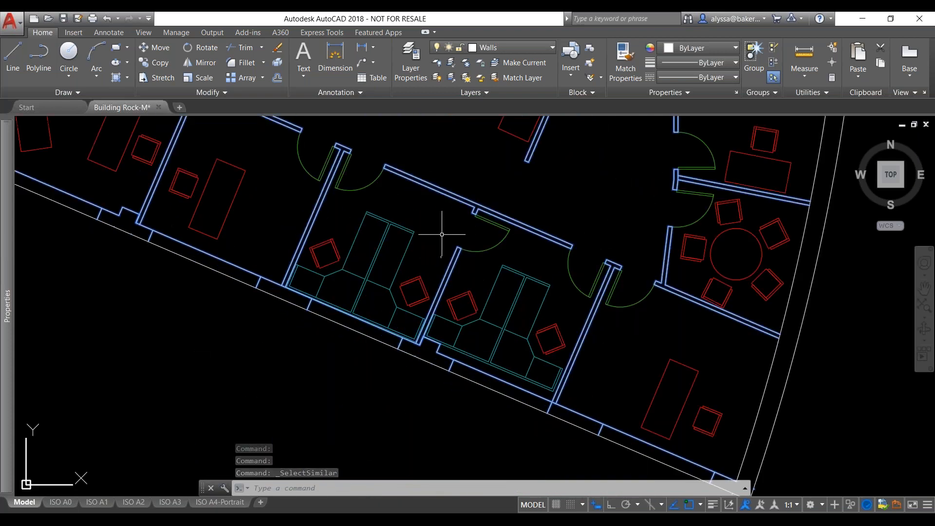
scroll(442, 234, down, 2)
scroll(154, 157, up, 4)
key(Escape)
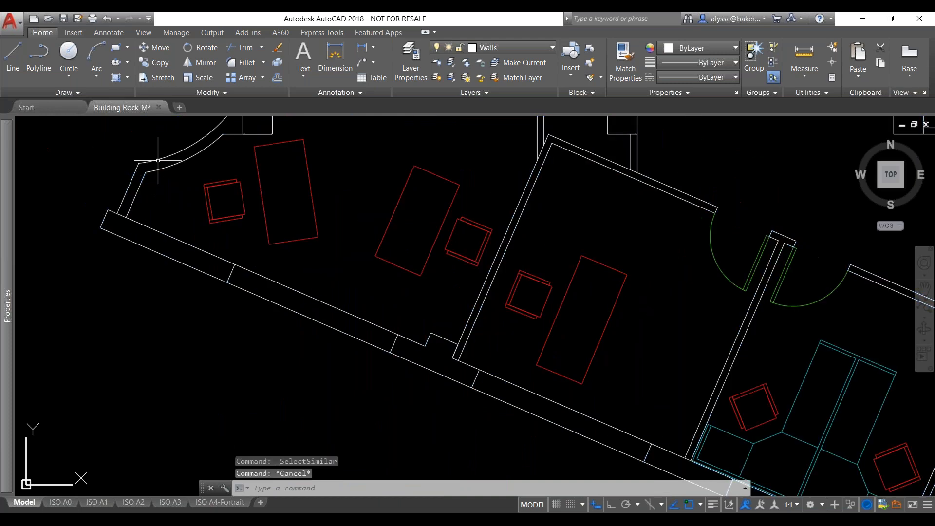
click(156, 156)
click(153, 152)
scroll(152, 152, down, 2)
key(Escape)
key(Escape)
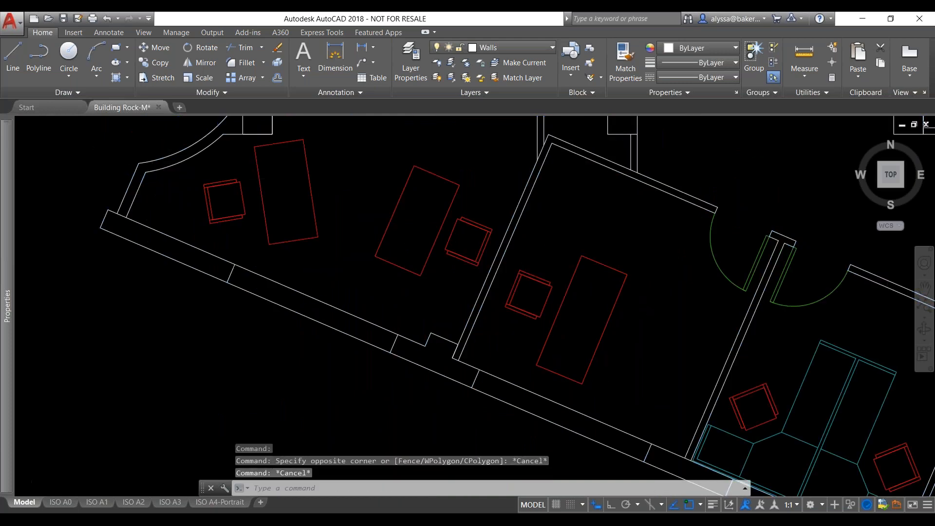
Step: Run SELECTSIMILAR and remove Layer and Name from the criteria in its settings
scroll(150, 151, down, 1)
scroll(161, 155, down, 1)
scroll(357, 266, down, 1)
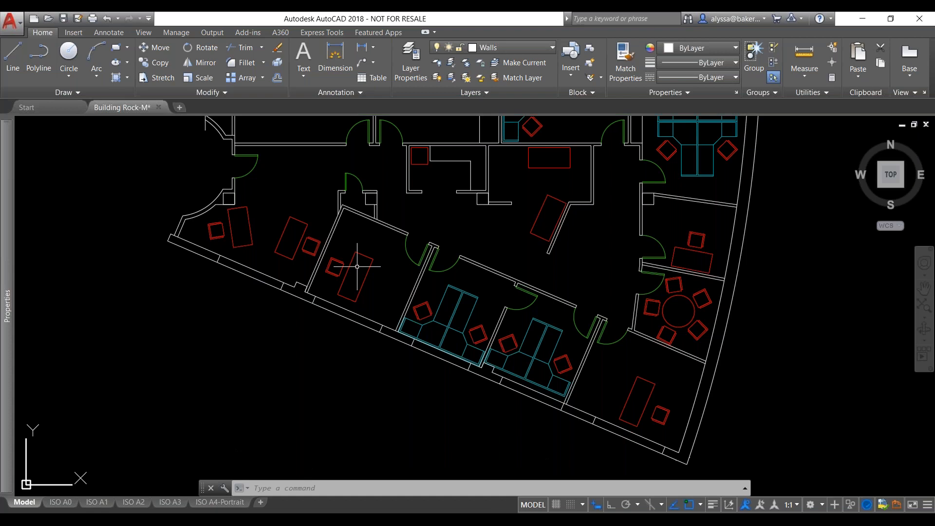
text(SELECT)
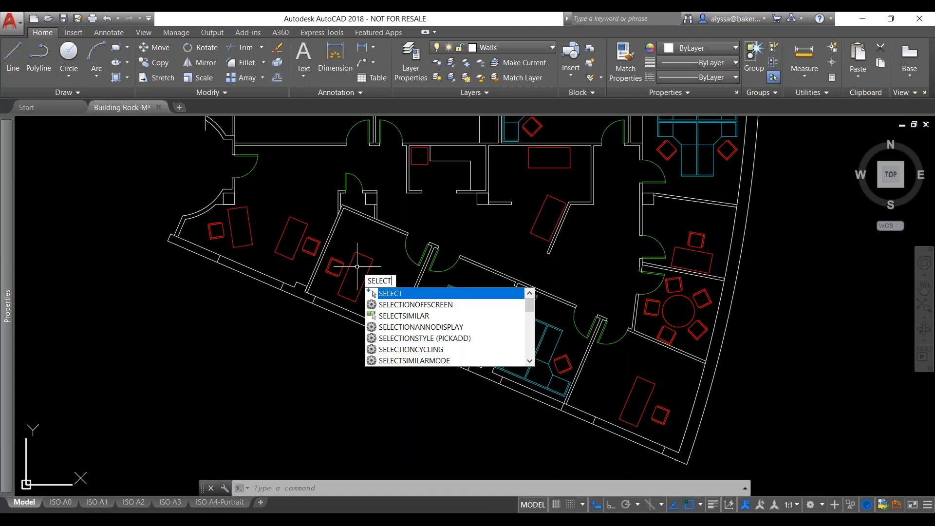
click(376, 317)
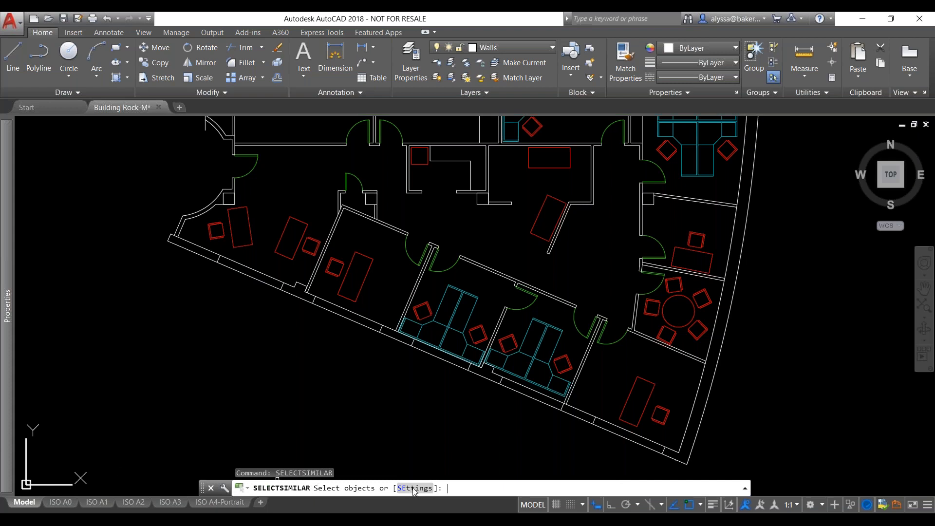
text(SE)
key(Return)
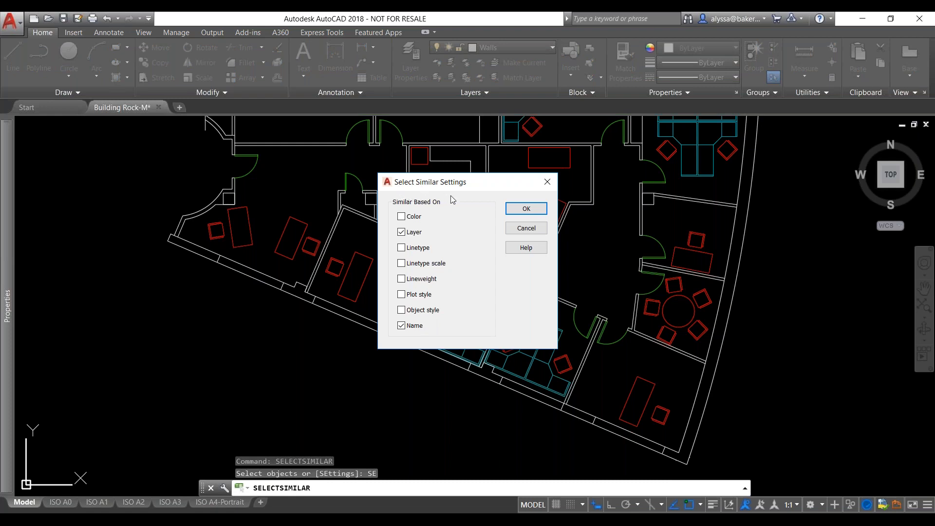
click(402, 326)
click(403, 232)
click(534, 210)
scroll(414, 327, down, 2)
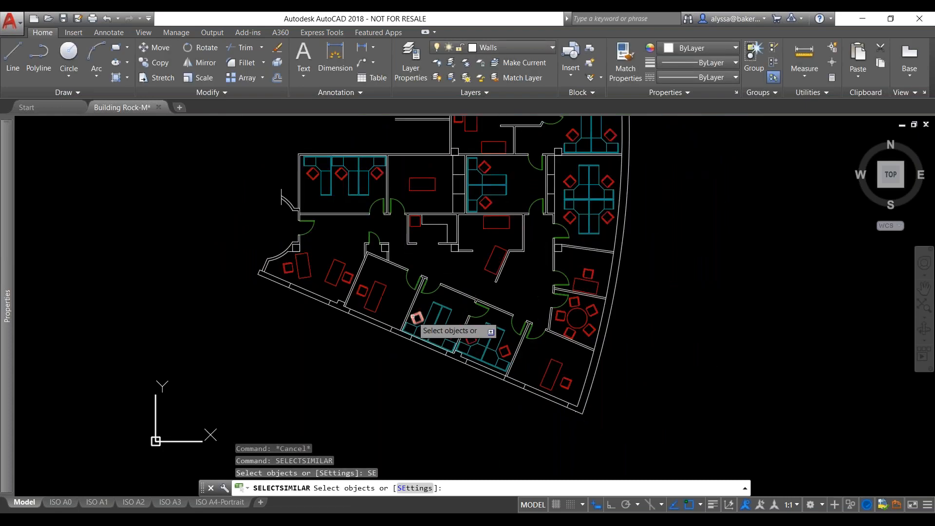
key(Escape)
Step: Select the desk in the slanted single-desk office, extend the selection with Select Similar, inspect the matches across the plan, and clear them
scroll(383, 287, up, 2)
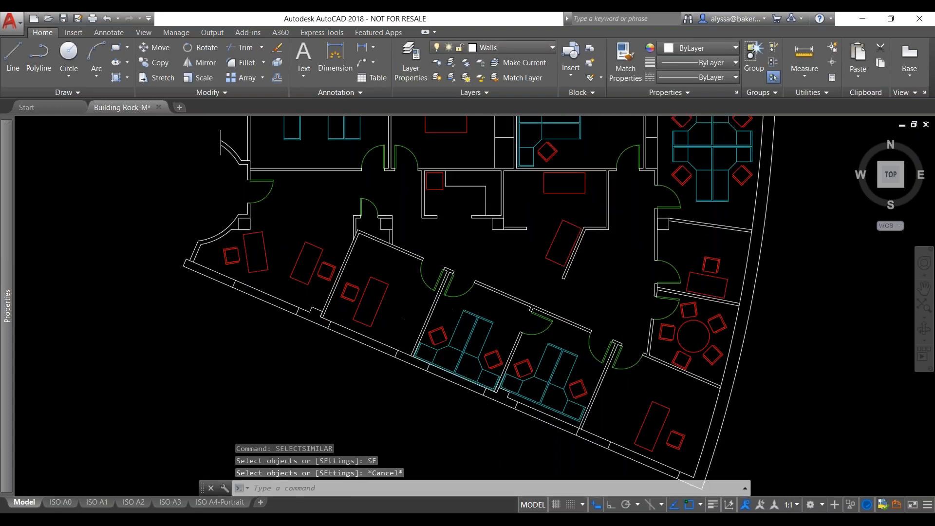
scroll(381, 292, up, 2)
click(382, 277)
right_click(382, 277)
click(417, 416)
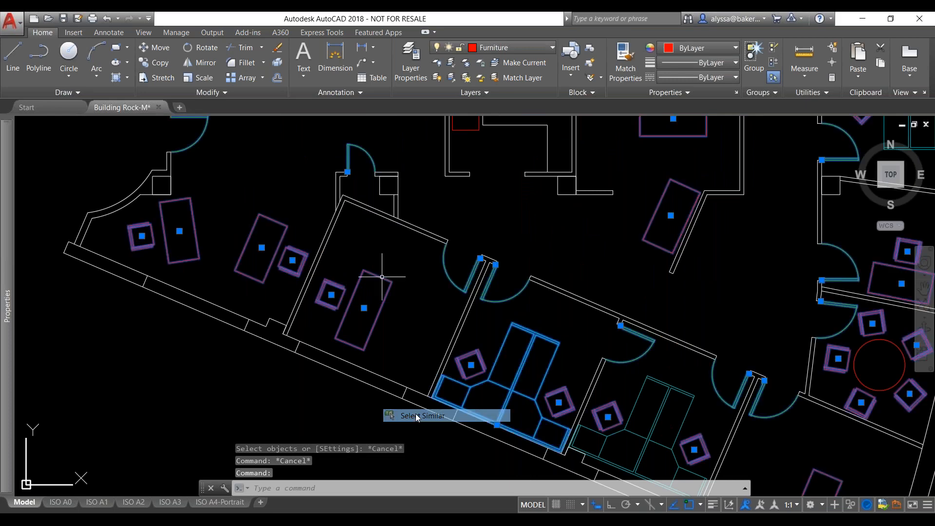
click(416, 415)
scroll(416, 341, down, 3)
scroll(483, 149, up, 3)
scroll(553, 326, down, 4)
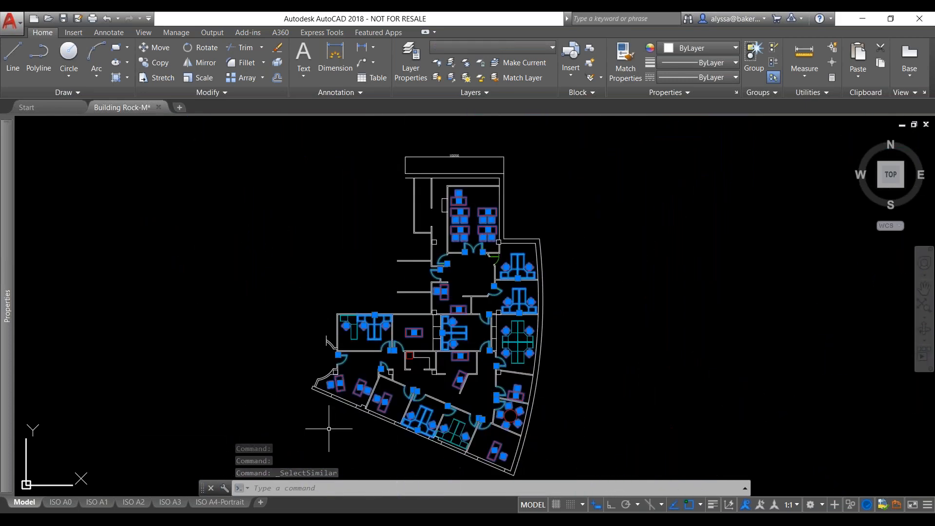
scroll(329, 429, up, 5)
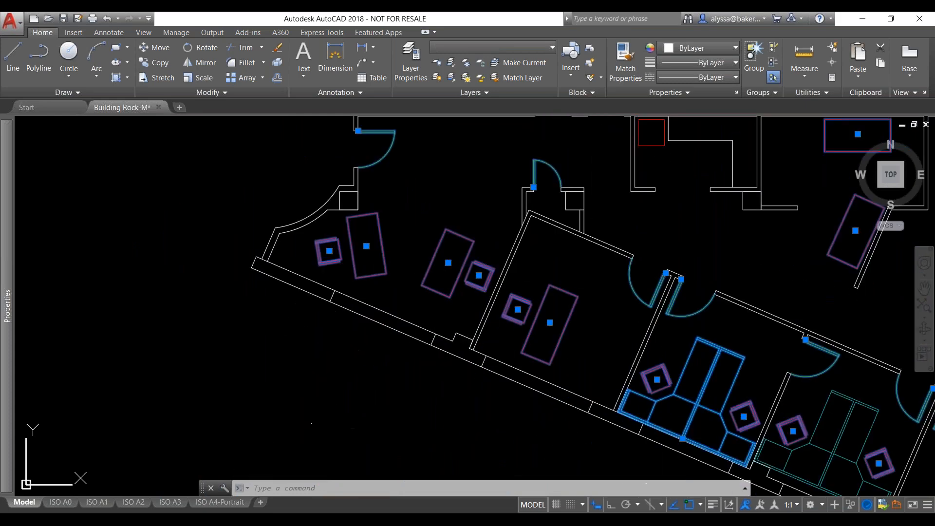
key(Escape)
scroll(385, 327, down, 3)
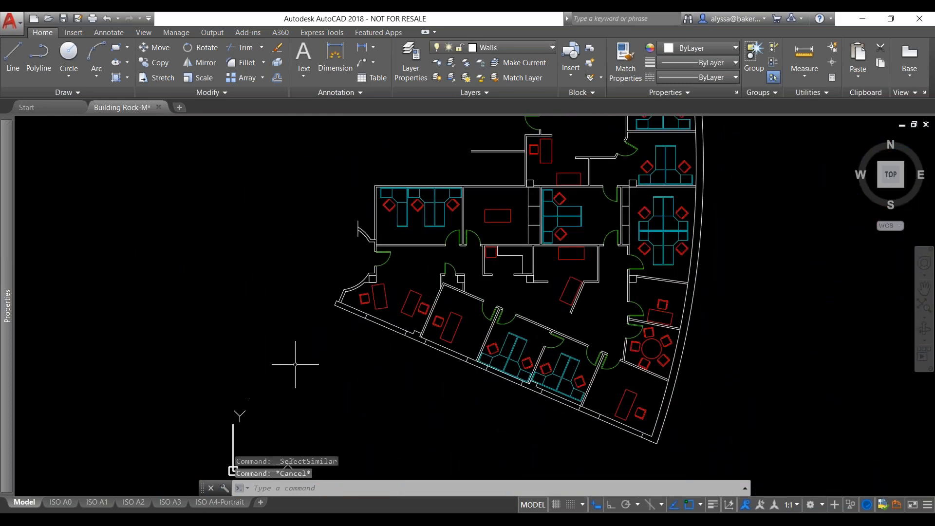
Step: Run SELECTSIMILAR again and restore Layer and Name as matching criteria in its settings
text(s)
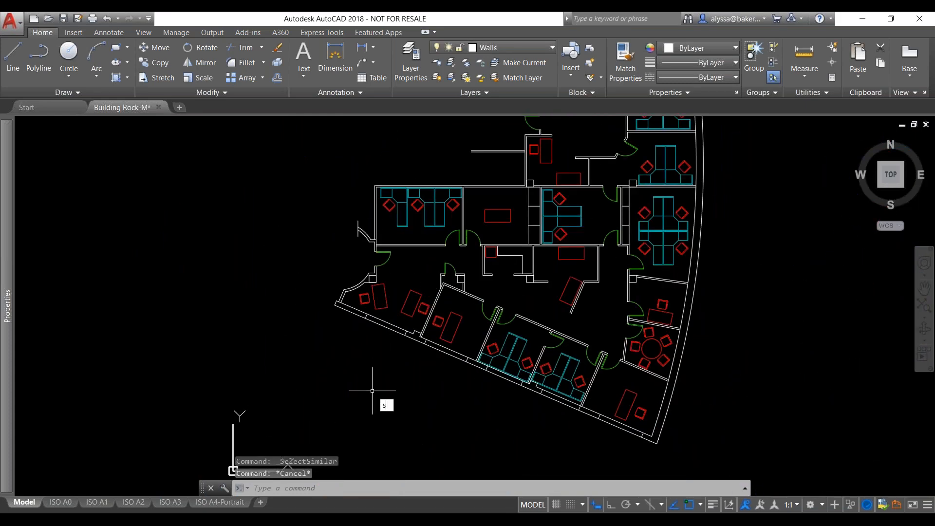
text(elect)
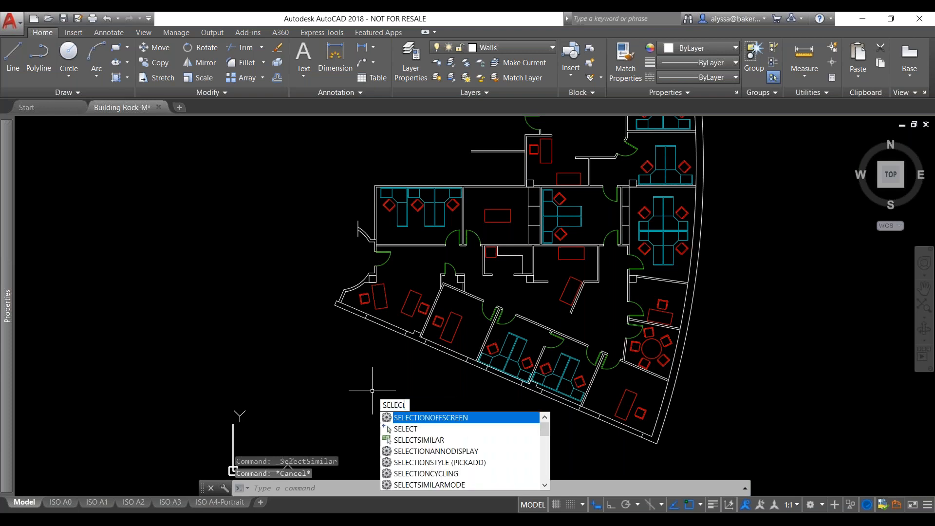
text(similr)
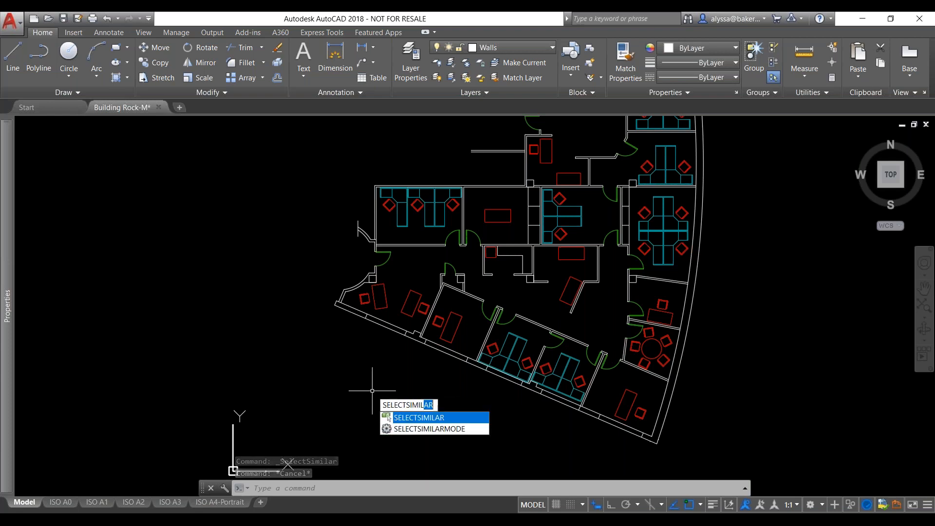
key(Return)
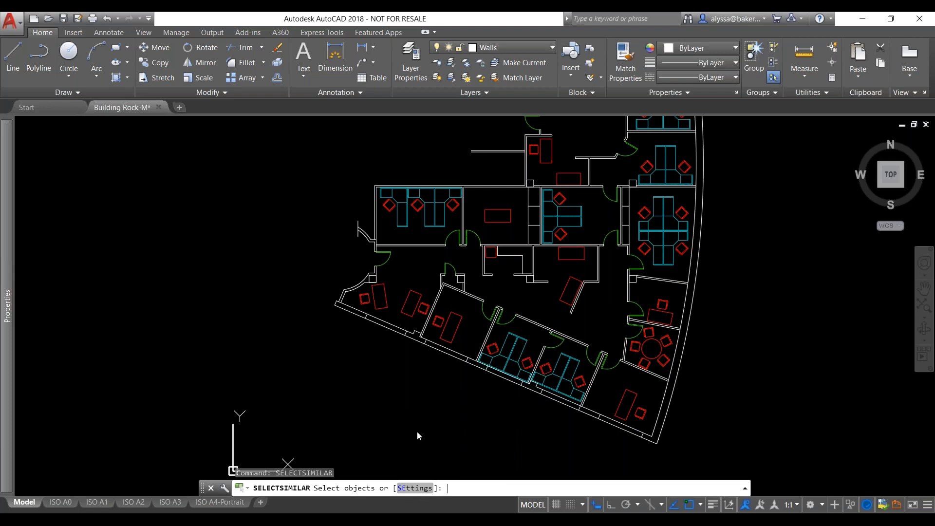
click(414, 488)
click(402, 233)
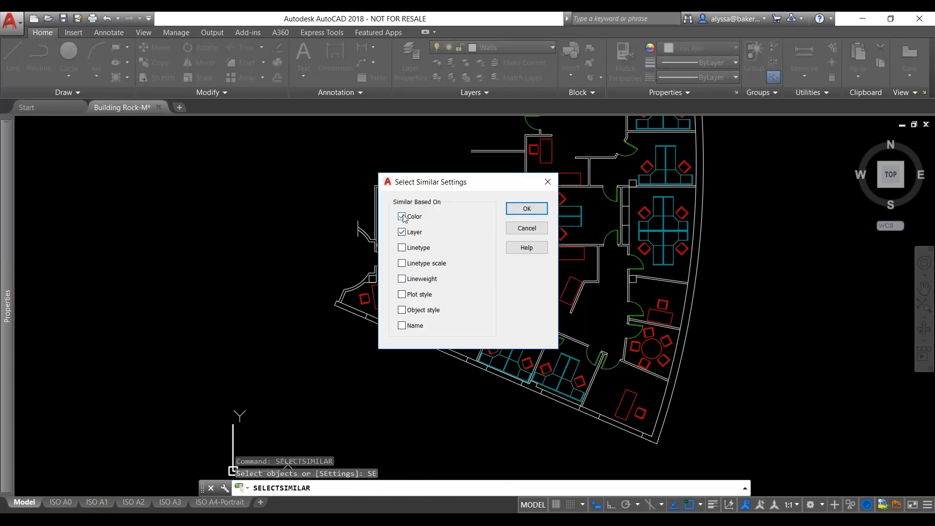
click(402, 325)
click(522, 209)
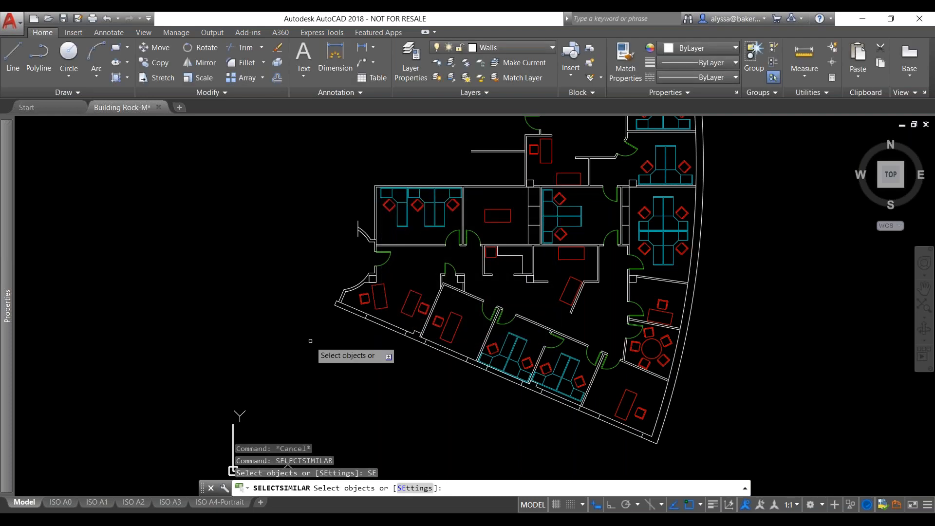
key(Escape)
key(Escape)
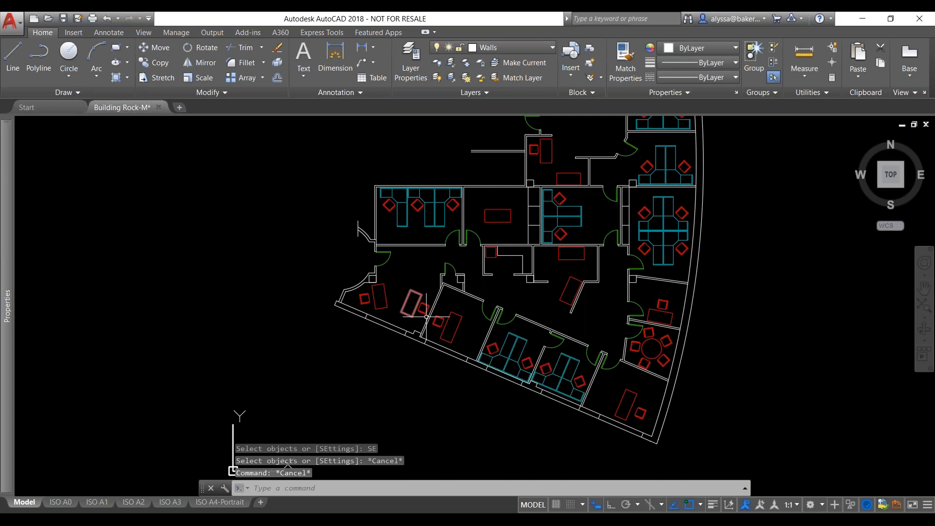
Step: Draw a diagonal line across the slanted office's upper wall, just beside the door opening
scroll(427, 316, up, 2)
scroll(419, 307, down, 2)
scroll(370, 252, up, 6)
scroll(370, 252, down, 2)
scroll(370, 252, down, 5)
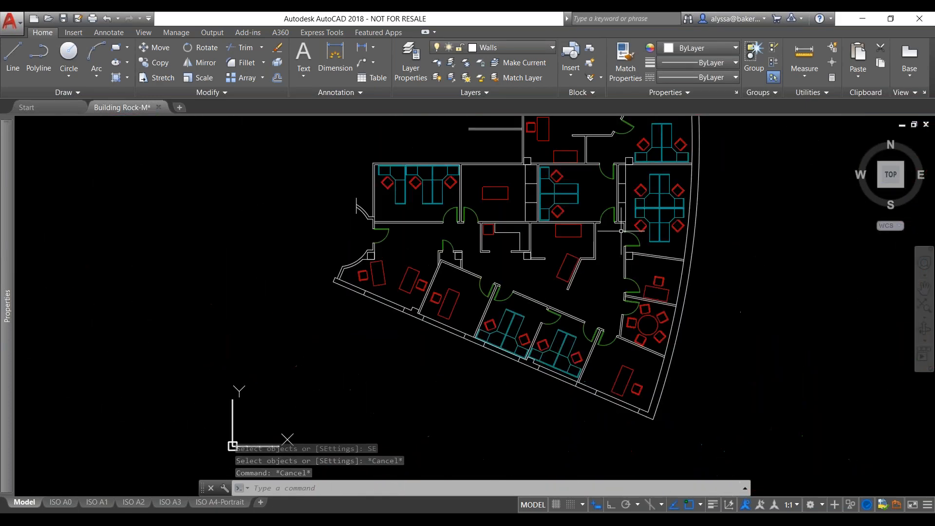
scroll(594, 246, up, 4)
text(l)
key(Return)
scroll(181, 357, up, 4)
click(264, 347)
click(382, 270)
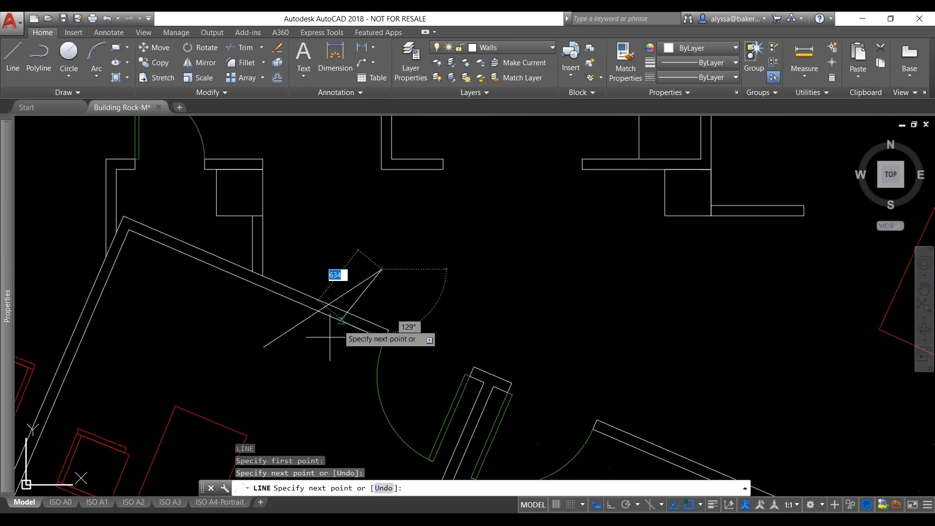
key(Escape)
key(Escape)
Step: Draw a second, steeper line across the same wall so that it crosses the first diagonal line
text(l)
key(Return)
scroll(319, 312, up, 4)
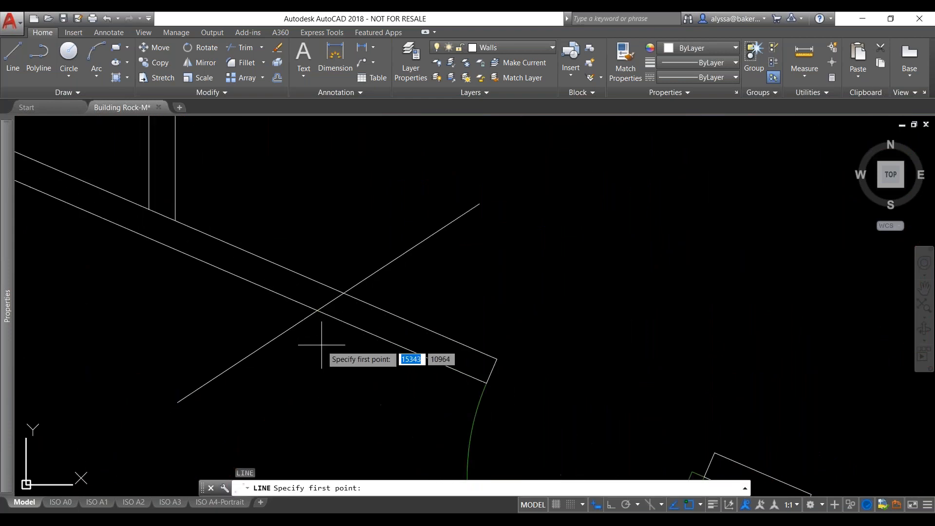
click(296, 359)
click(292, 214)
key(Escape)
key(Escape)
Step: Inspect the overlapping lines where they cross the office wall and turn selection cycling off
scroll(316, 329, up, 8)
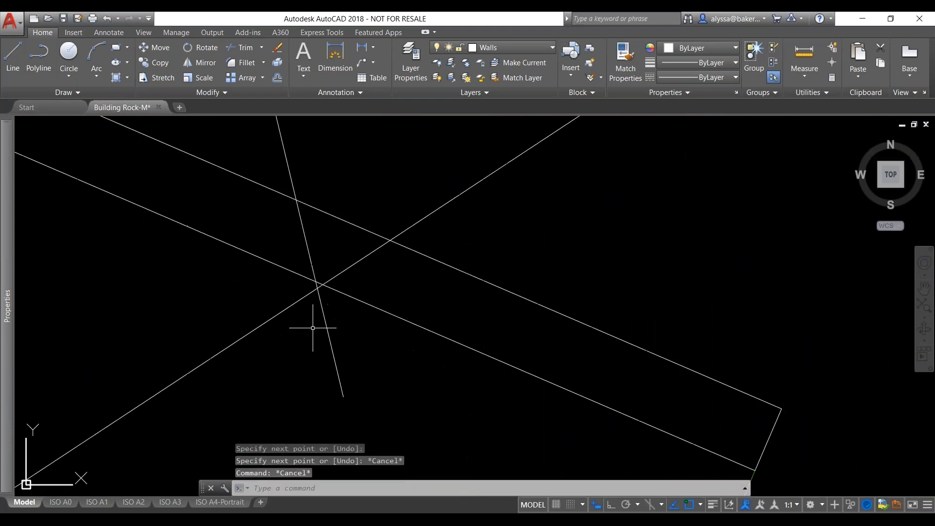
scroll(331, 250, up, 5)
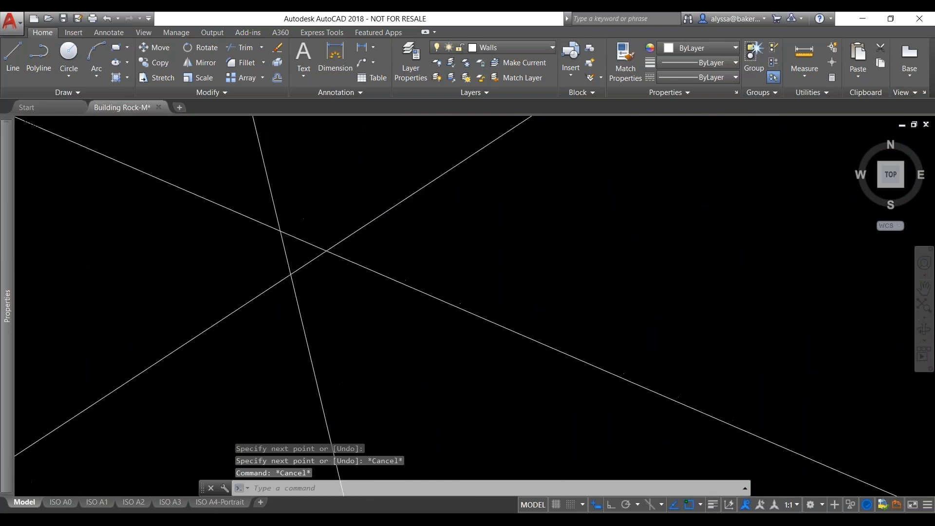
scroll(323, 249, up, 3)
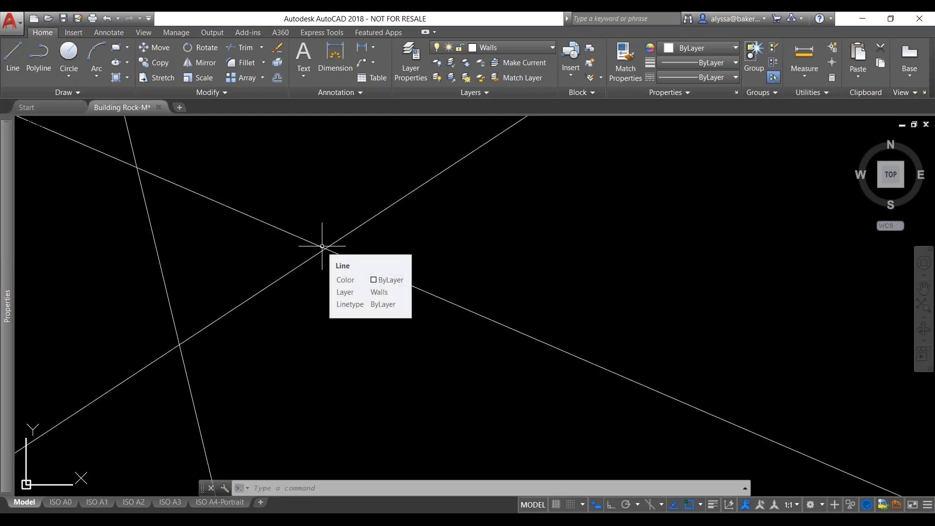
key(ctrl+w)
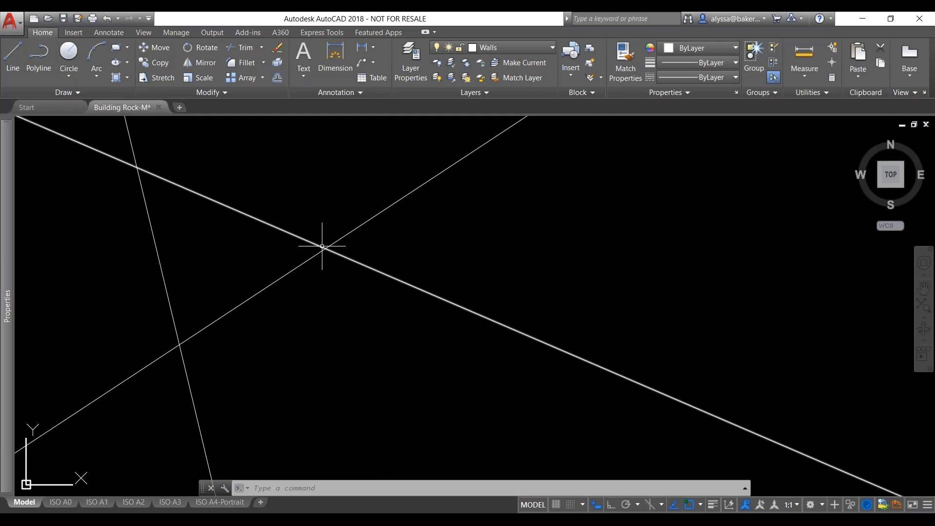
key(ctrl+w)
scroll(328, 248, down, 2)
scroll(327, 248, down, 3)
scroll(327, 248, down, 3)
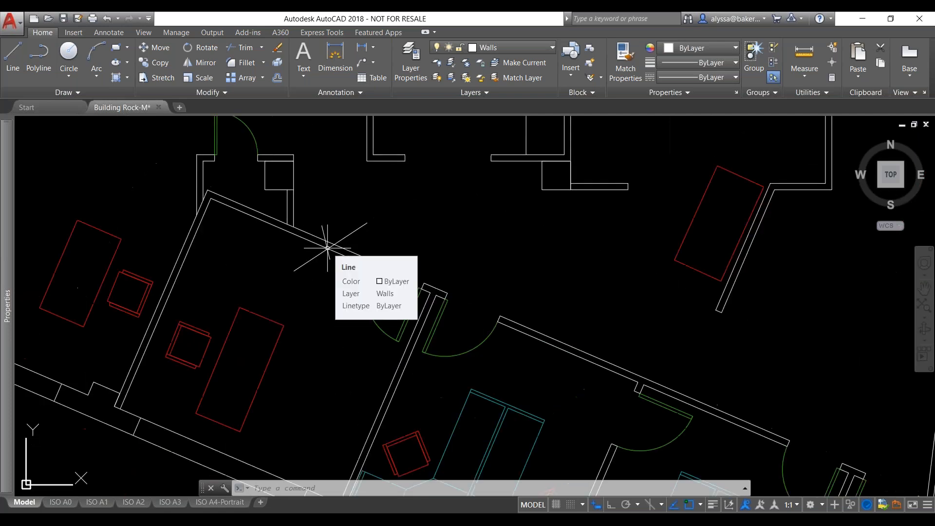
key(ctrl+w)
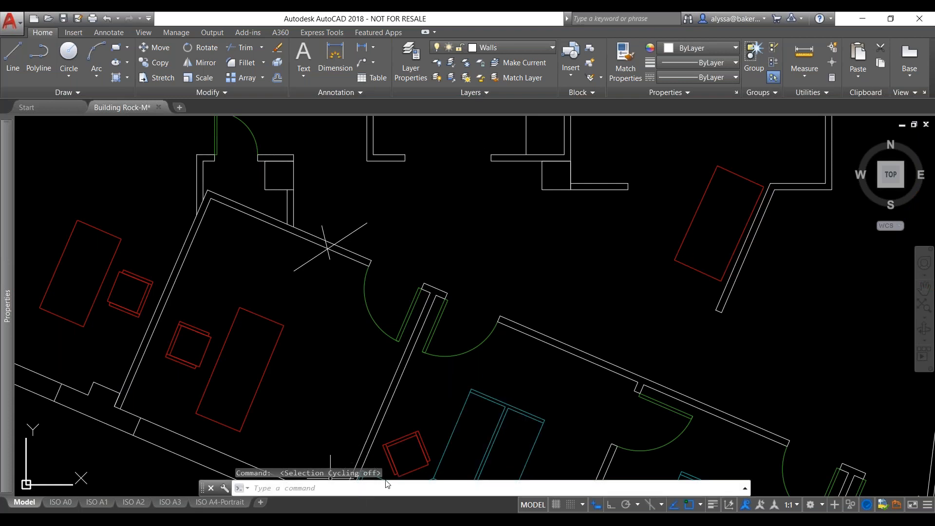
Step: Turn selection cycling back on, leaving nothing selected
key(ctrl+w)
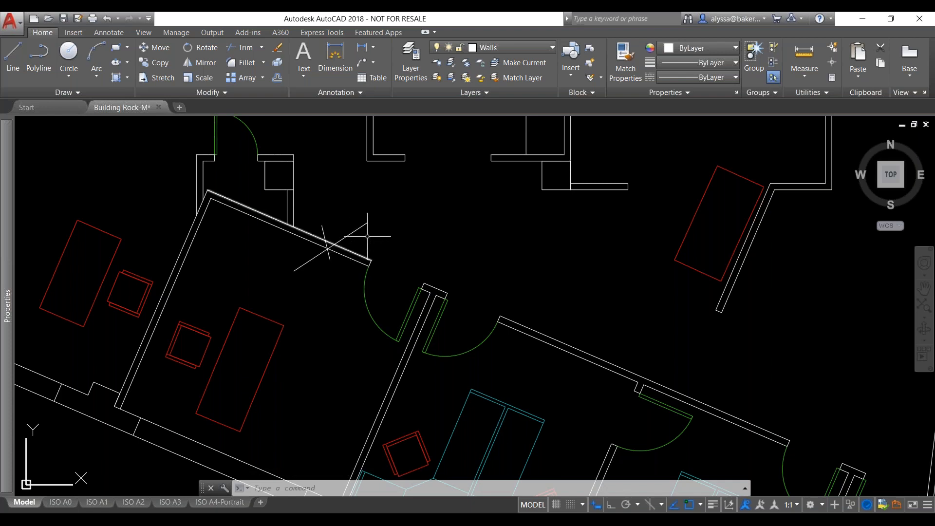
key(ctrl+w)
key(Escape)
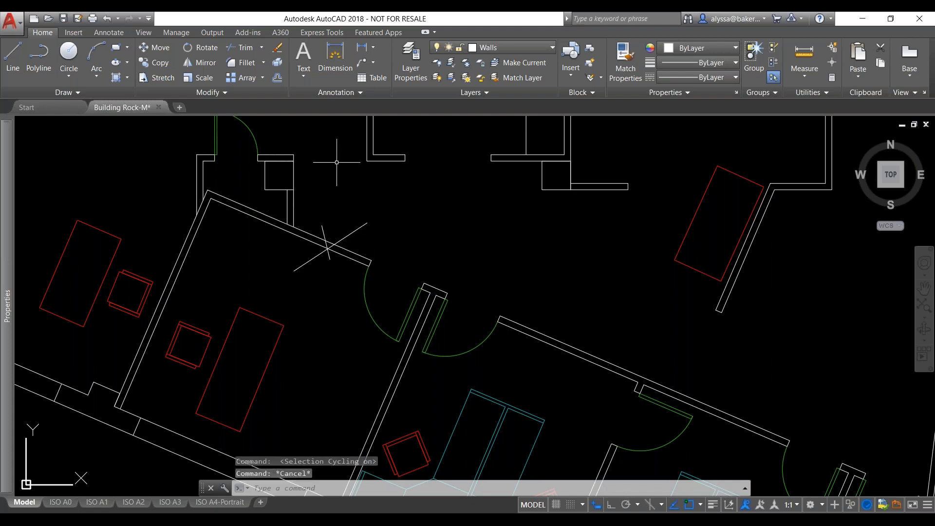
Step: Draw a polyline with two straight segments in the empty space to the right of the floor plan
scroll(509, 258, down, 2)
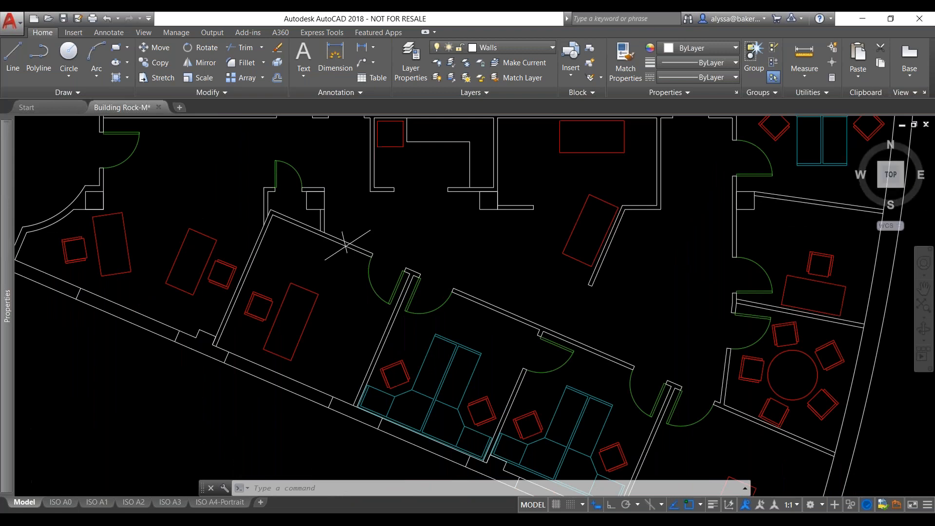
scroll(515, 274, down, 5)
scroll(815, 254, up, 2)
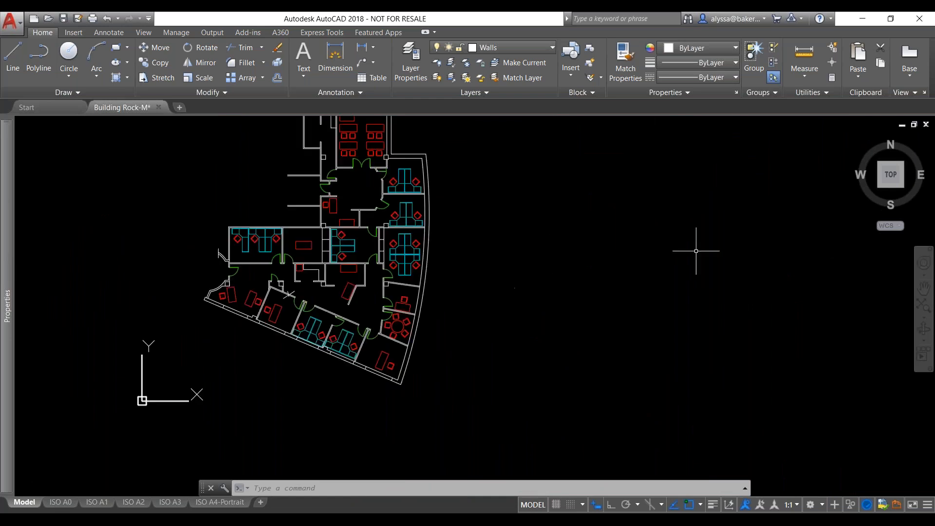
text(lylin)
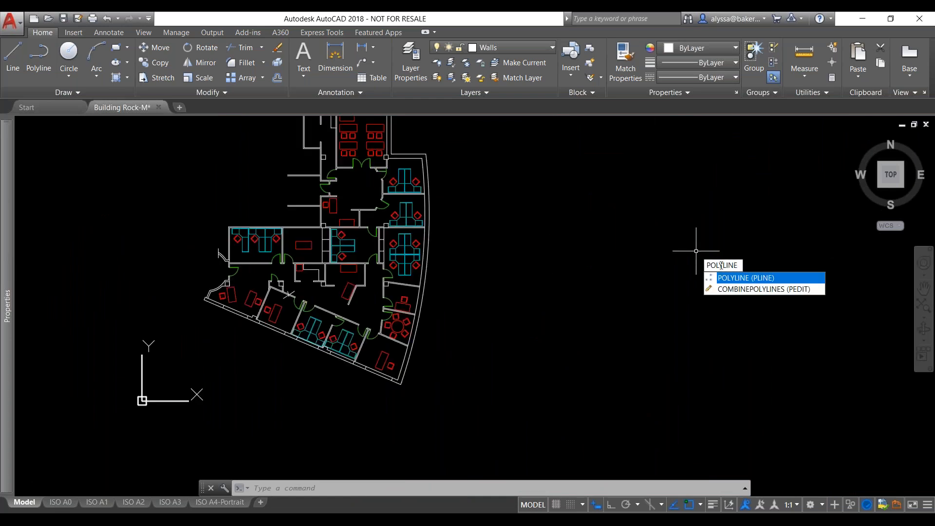
click(729, 279)
click(691, 331)
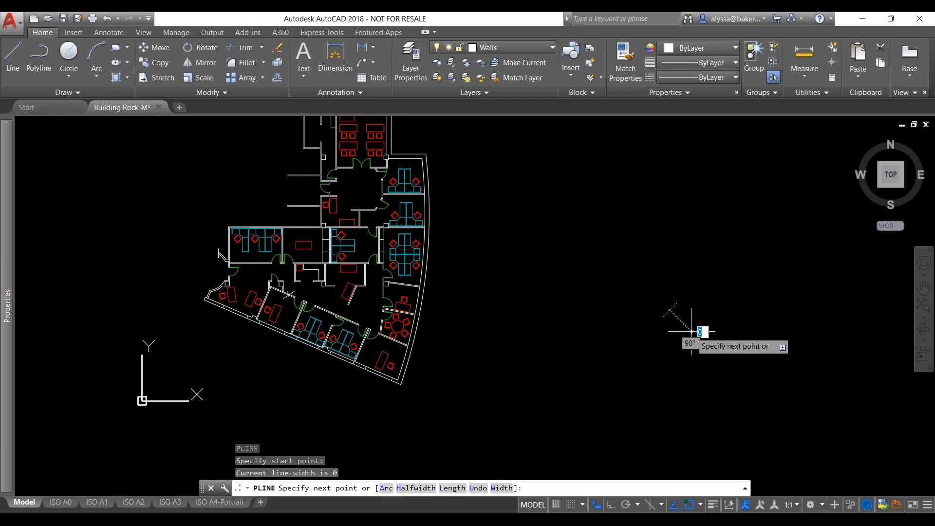
click(688, 265)
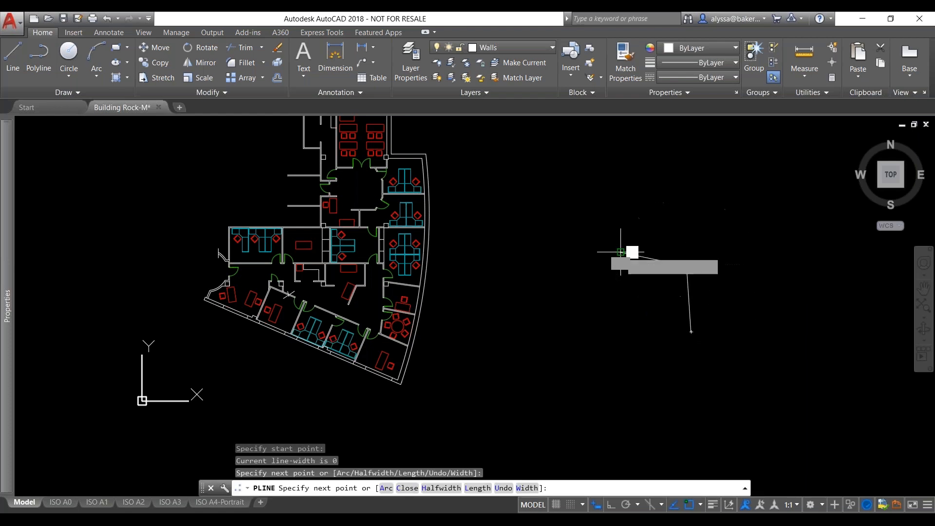
scroll(621, 251, up, 2)
click(620, 251)
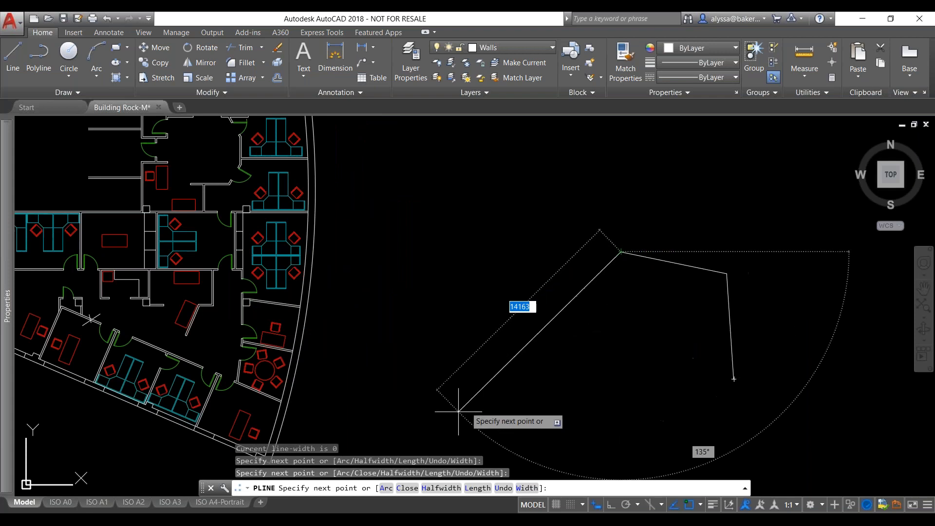
Step: Continue the polyline in Arc mode, preview the arc bulging in both directions, and leave the command without placing it
click(385, 488)
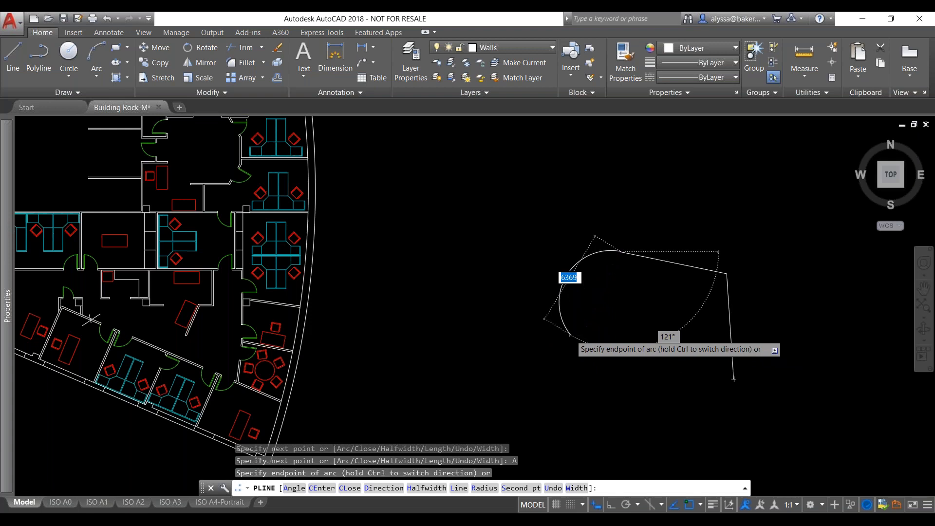
scroll(570, 335, up, 2)
scroll(571, 334, down, 1)
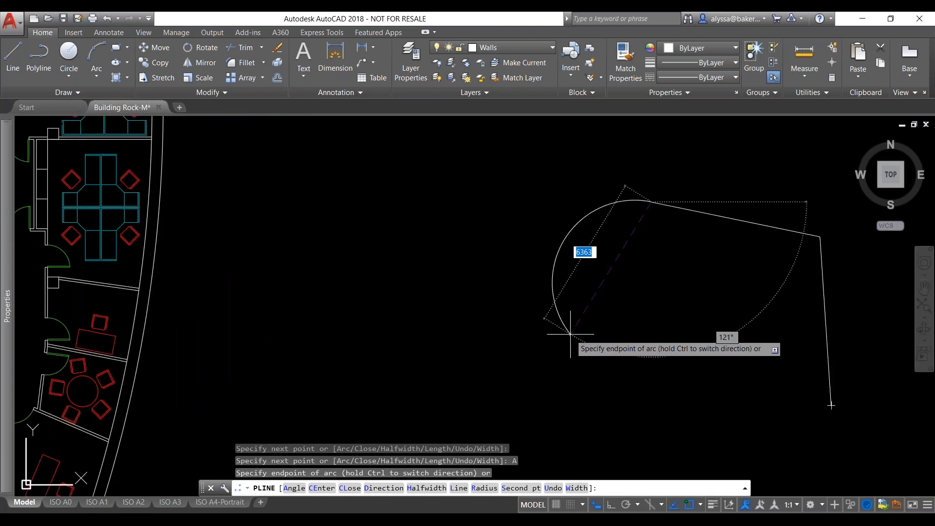
key(ctrl)
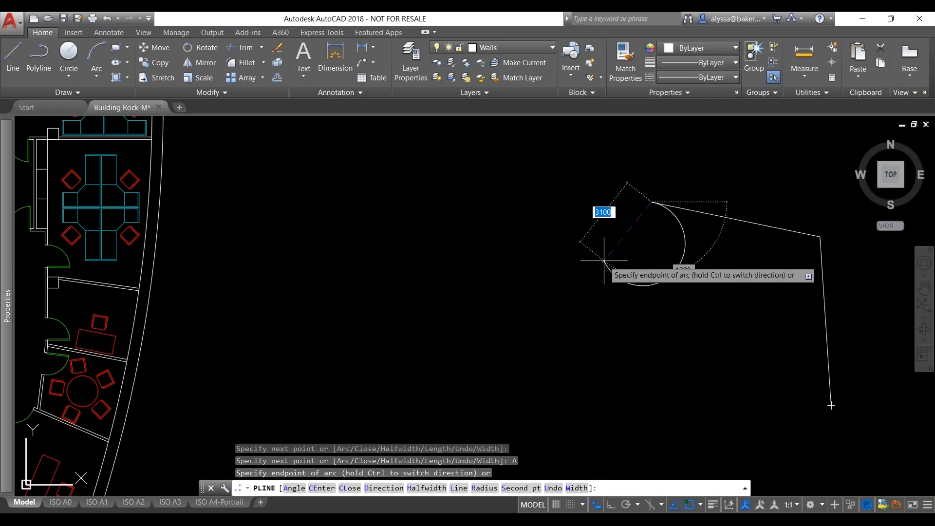
key(ctrl)
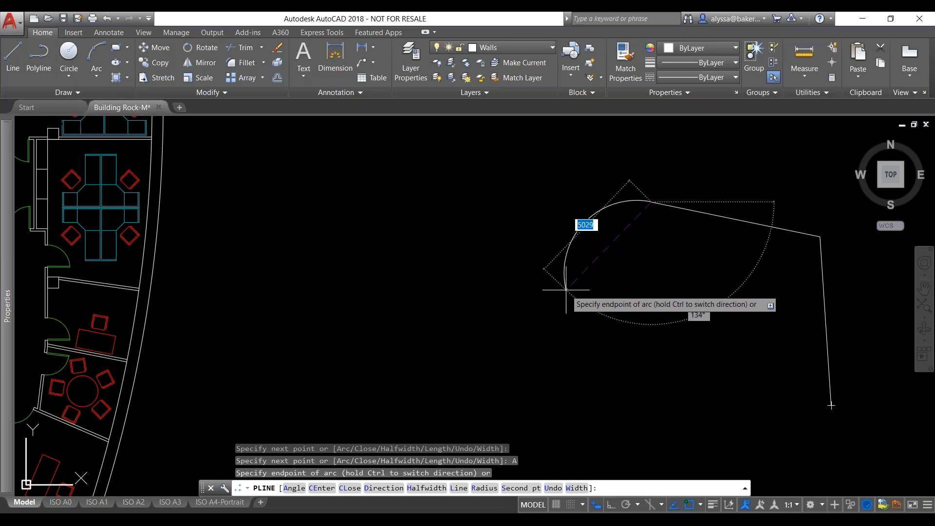
key(Escape)
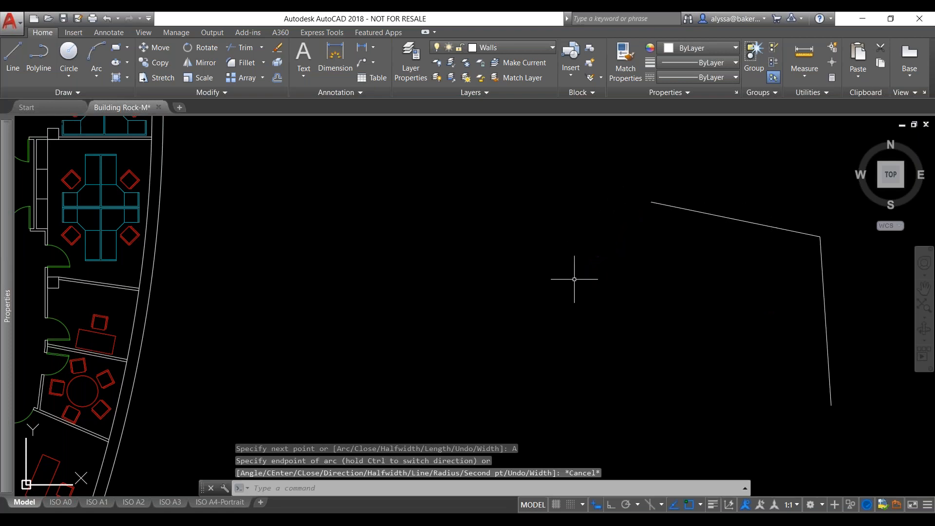
Step: Erase the two-segment polyline beside the floor plan
key(Escape)
scroll(574, 278, down, 4)
click(642, 295)
click(595, 202)
key(Delete)
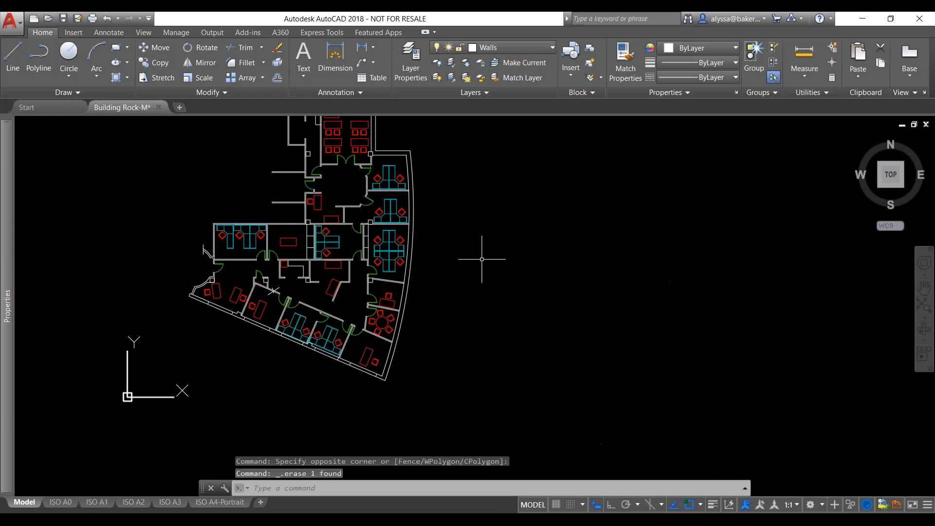
Step: Erase the single desk and its chair at the upper end of the classroom
scroll(484, 257, down, 2)
scroll(426, 201, up, 5)
scroll(426, 201, down, 3)
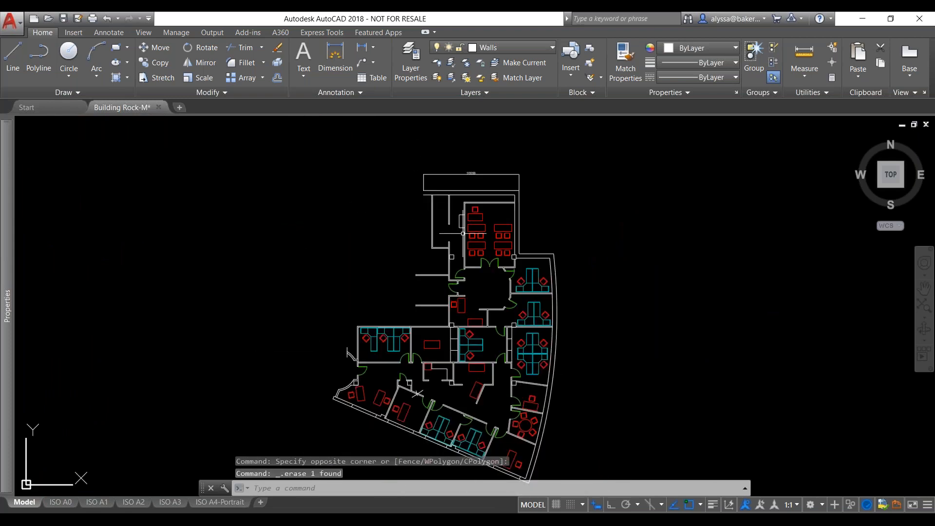
scroll(503, 197, up, 3)
scroll(503, 197, down, 2)
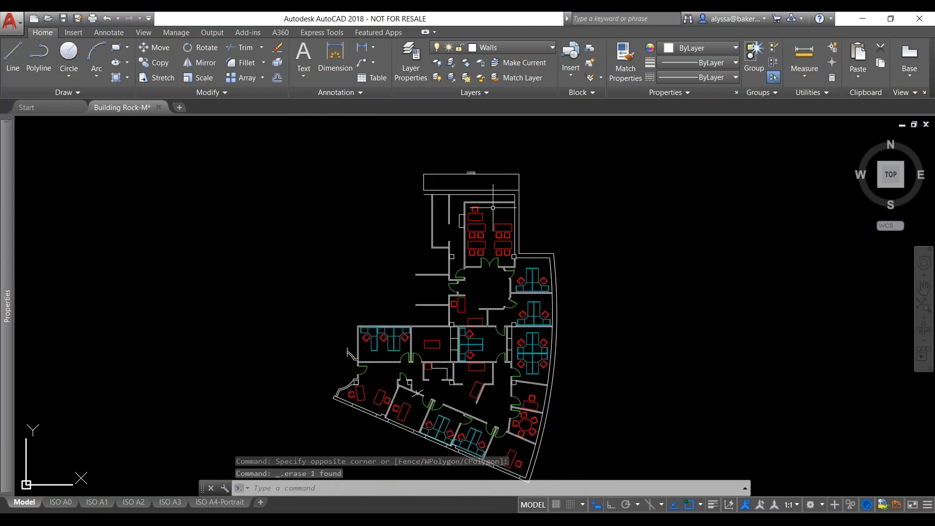
scroll(487, 195, up, 4)
scroll(415, 142, up, 4)
scroll(415, 142, down, 4)
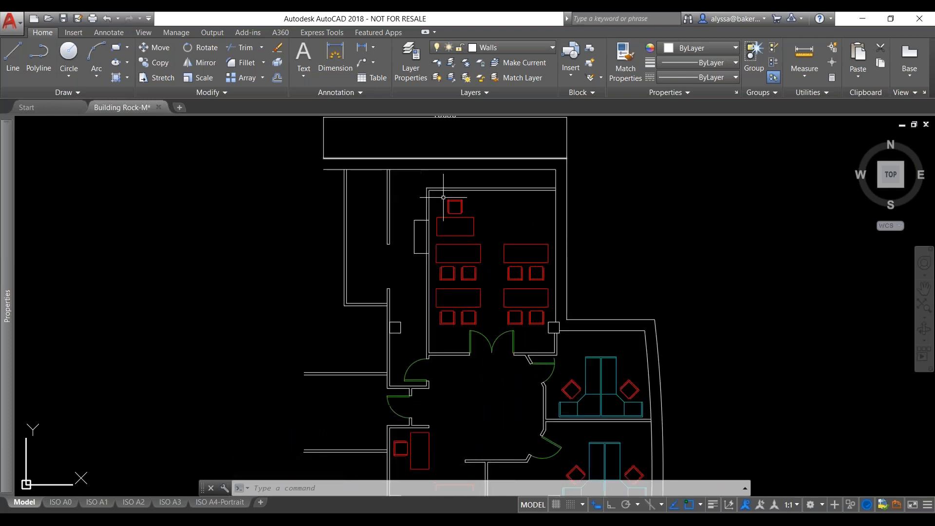
scroll(479, 232, up, 2)
click(489, 234)
click(427, 183)
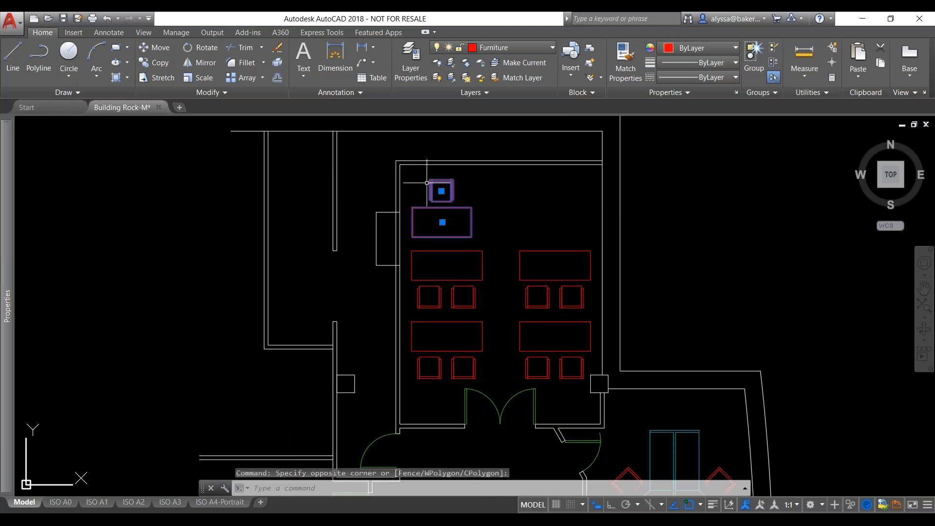
key(Delete)
Step: Copy the classroom's four desks with their chairs to two spots right of the building, the first about 11,700 units away
scroll(538, 302, down, 4)
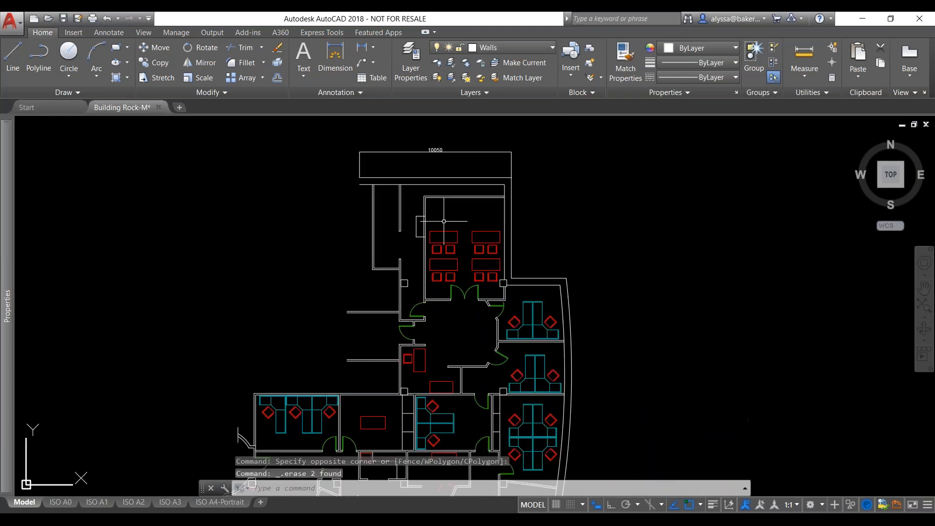
scroll(539, 303, up, 5)
scroll(385, 195, down, 4)
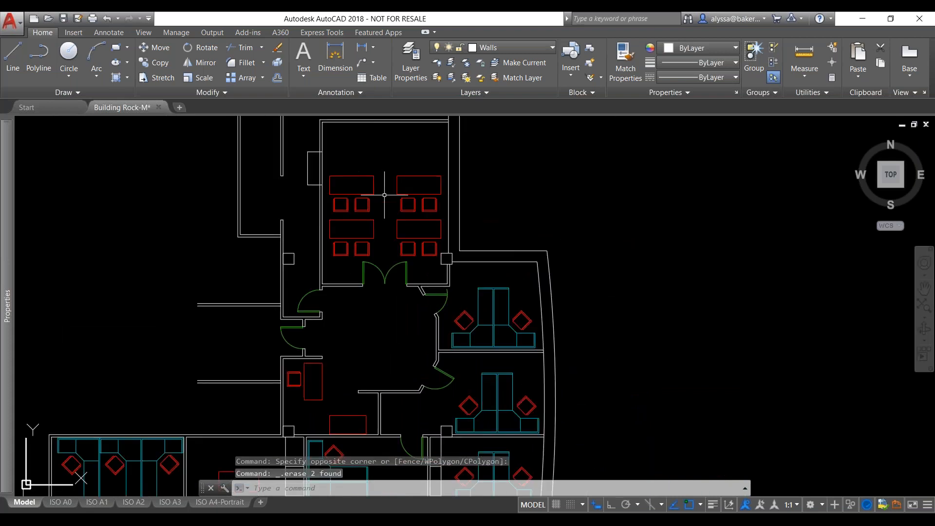
scroll(458, 254, up, 3)
click(458, 253)
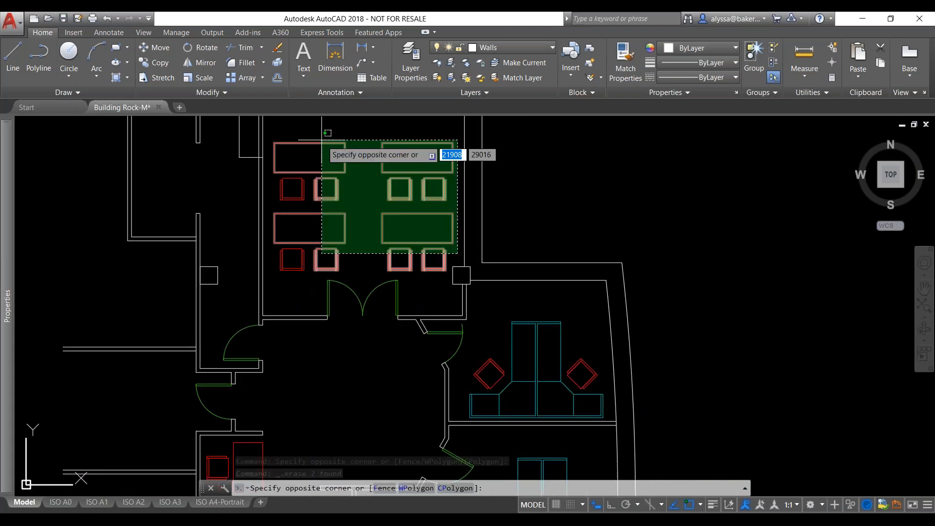
click(291, 141)
scroll(291, 142, down, 4)
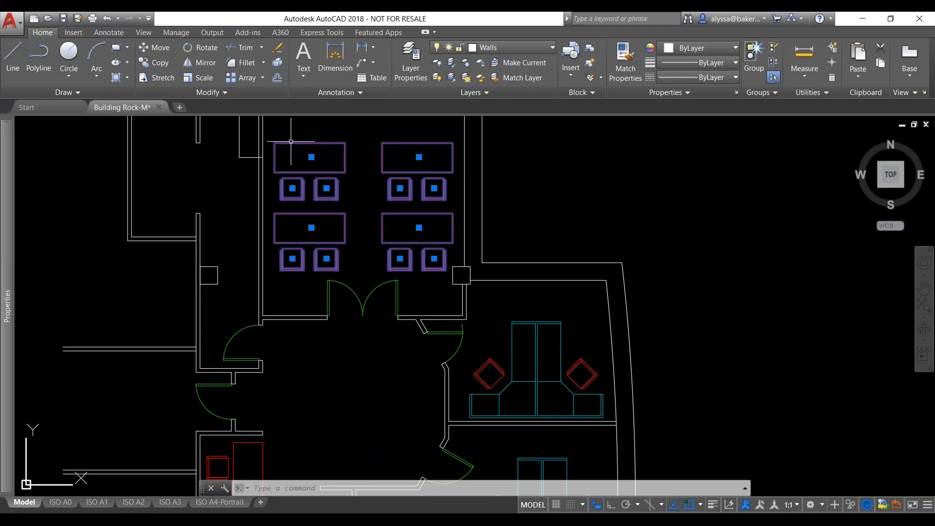
text(o)
key(Return)
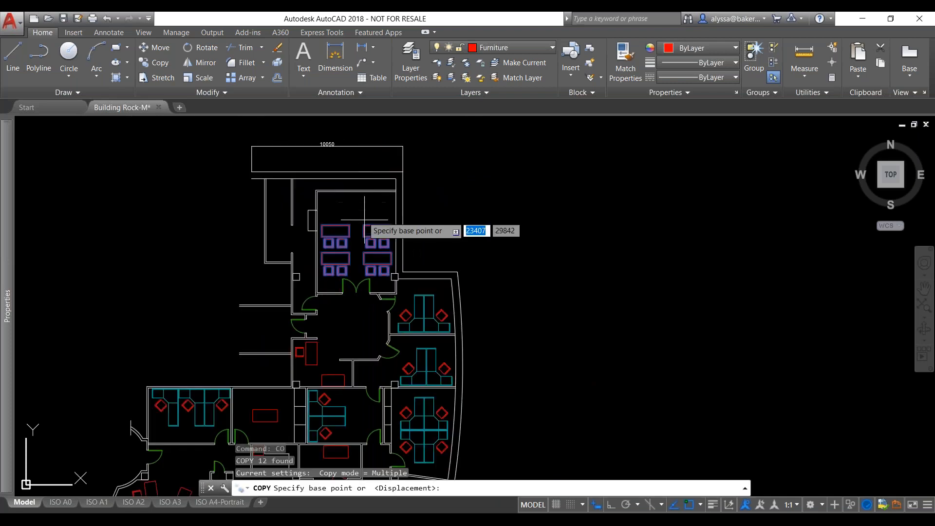
click(364, 225)
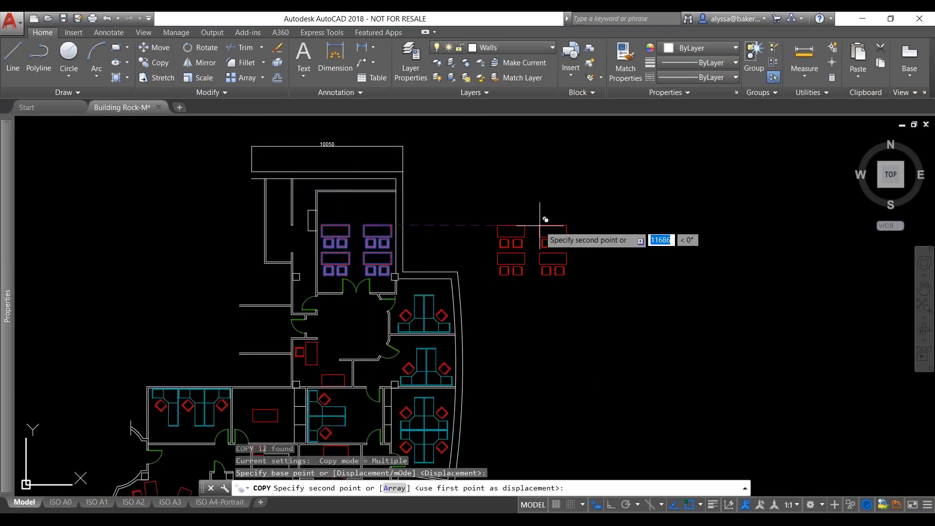
click(541, 226)
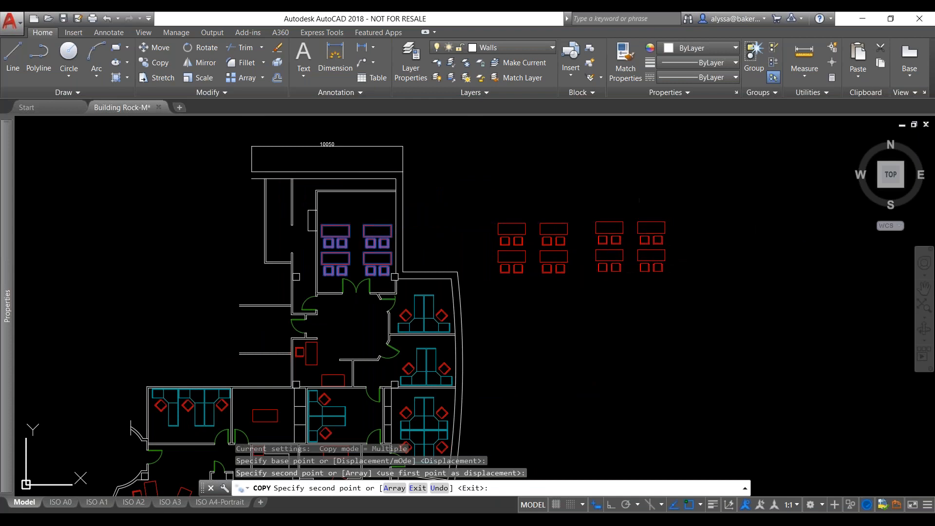
click(637, 223)
key(Return)
text(l)
key(Return)
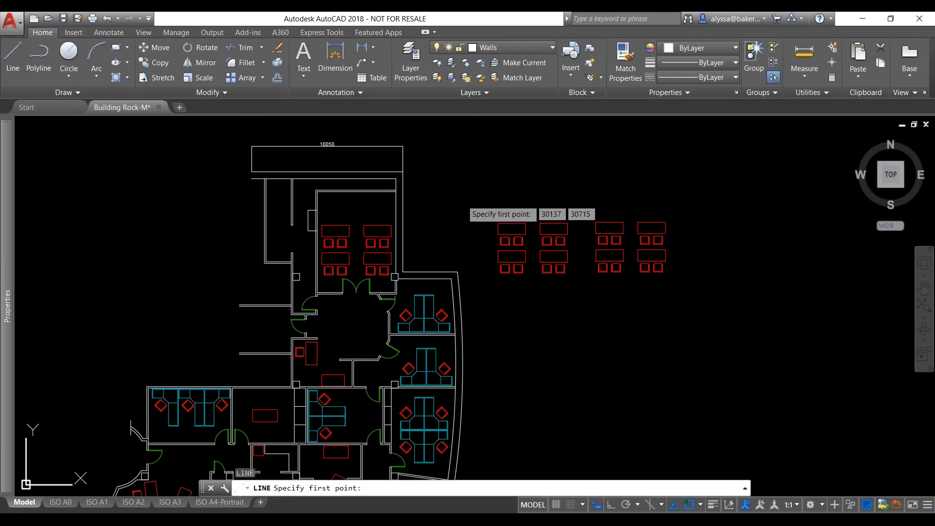
key(Escape)
key(Escape)
Step: Copy the two vertical wall lines on the classroom's right side about 12,100 units right, between the two copied furniture groups
click(432, 209)
click(383, 204)
text(co)
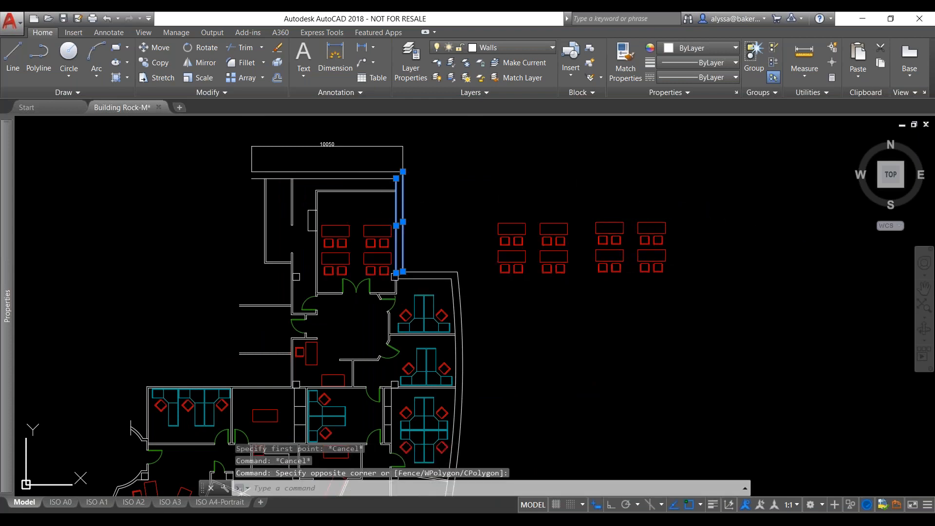
key(Return)
click(402, 179)
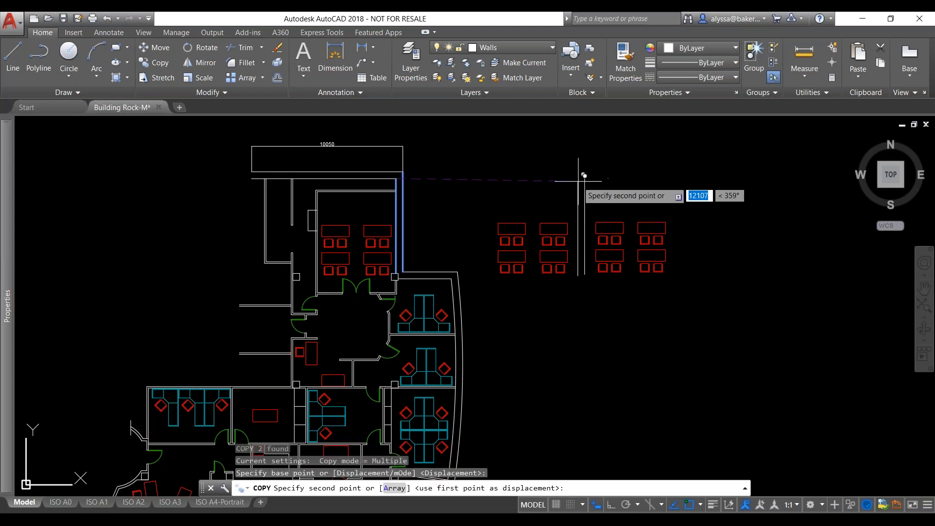
click(580, 182)
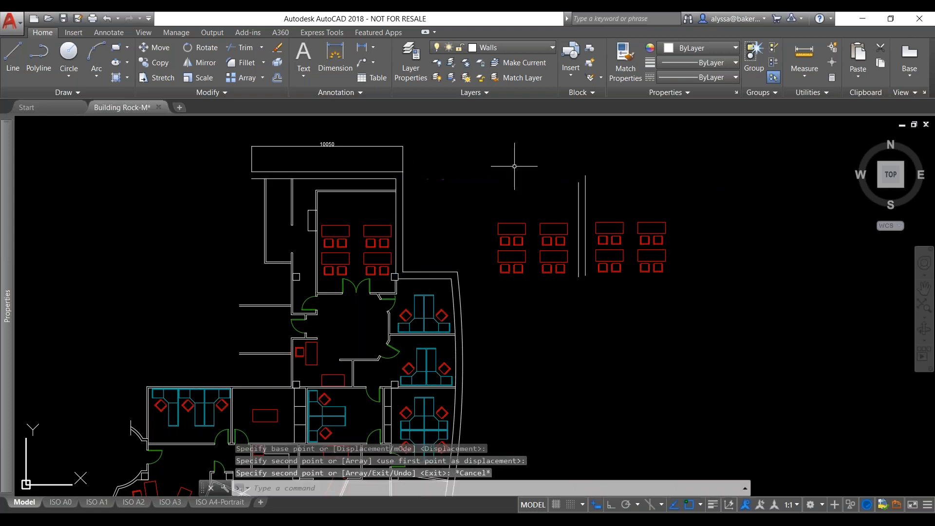
key(Escape)
Step: Examine the list of undoable commands down to its earliest entries and close it without undoing any
click(118, 19)
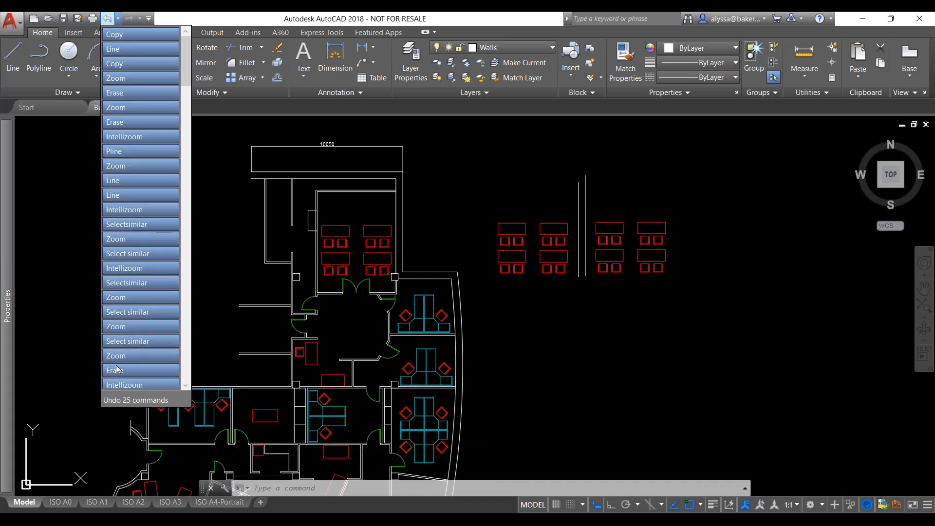
scroll(120, 359, down, 13)
scroll(121, 358, down, 20)
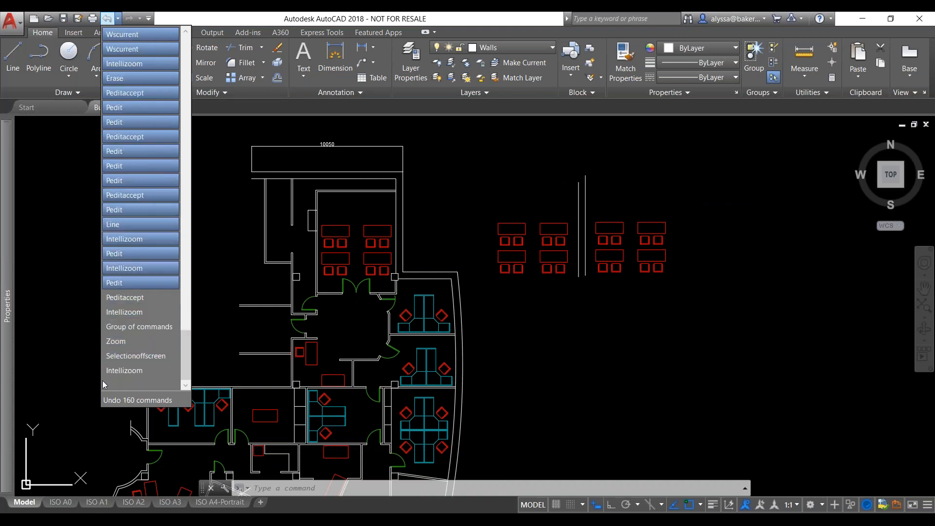
click(59, 293)
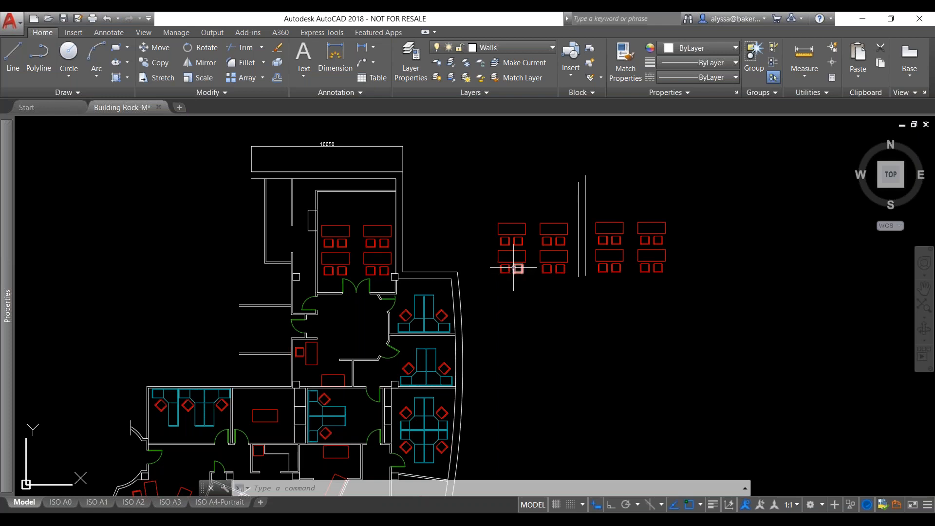
Step: Restore the last erased desk and chair in the classroom with the OOPS command, keeping the newer copies
scroll(515, 264, down, 2)
key(Escape)
key(Escape)
scroll(494, 231, up, 2)
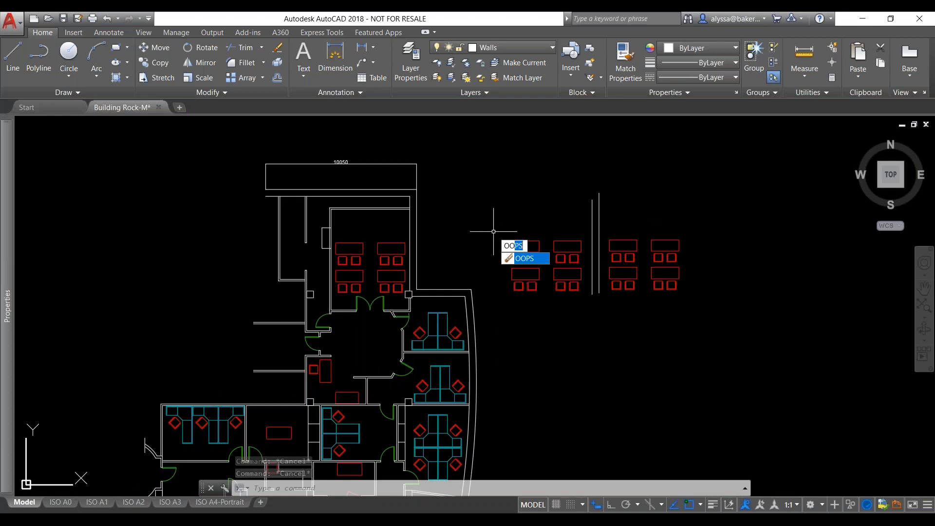
text(PS)
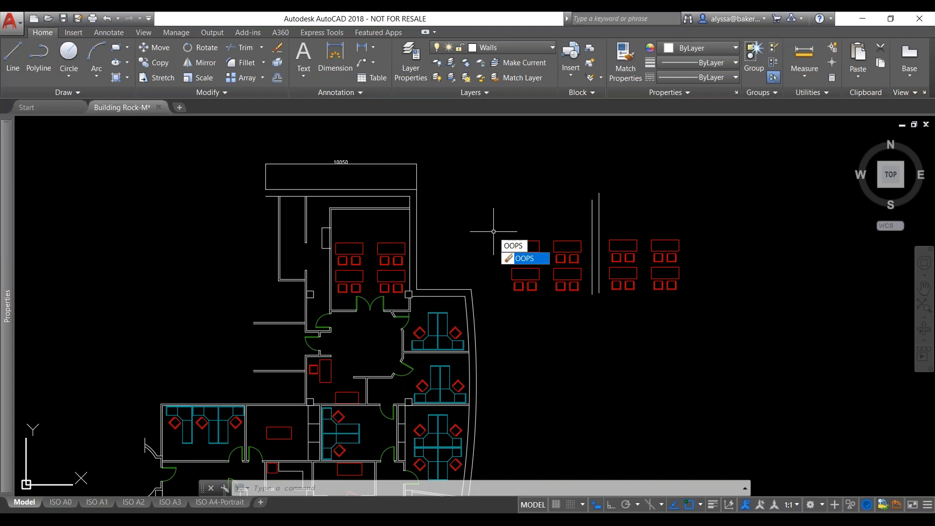
key(Return)
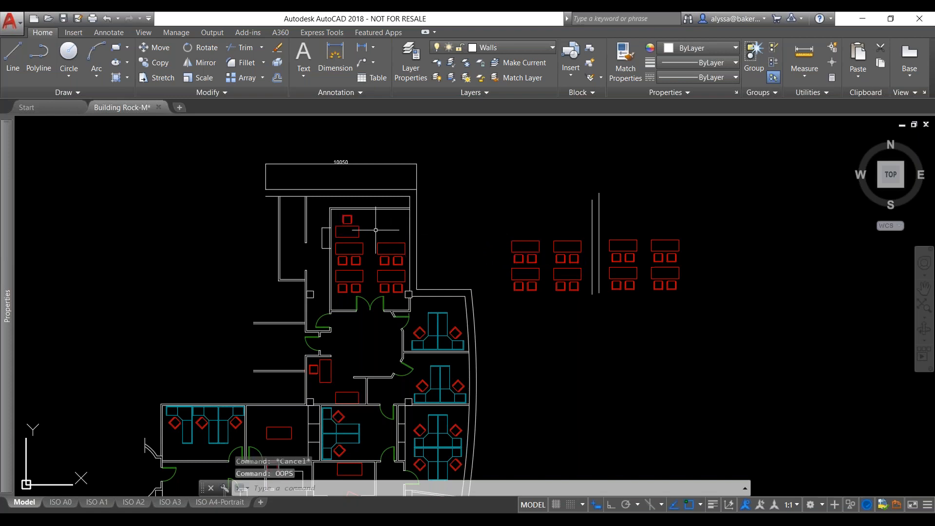
Step: Erase the copied desks, chairs and wall lines right of the building and restore them with OOPS
scroll(373, 224, up, 2)
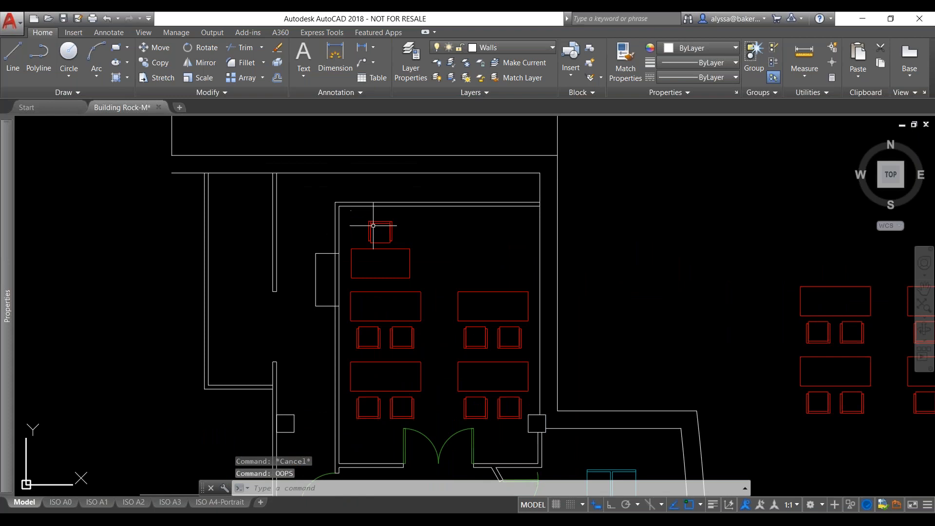
scroll(376, 229, down, 2)
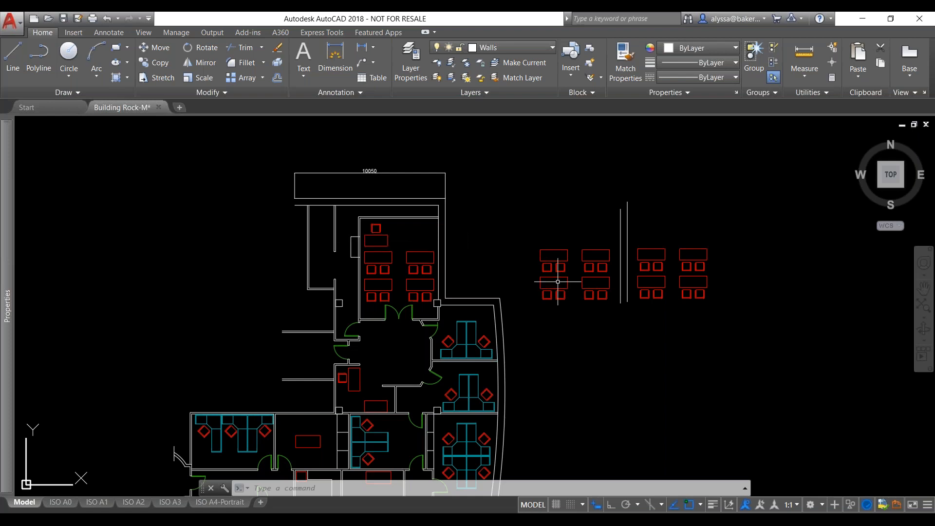
click(760, 313)
click(548, 159)
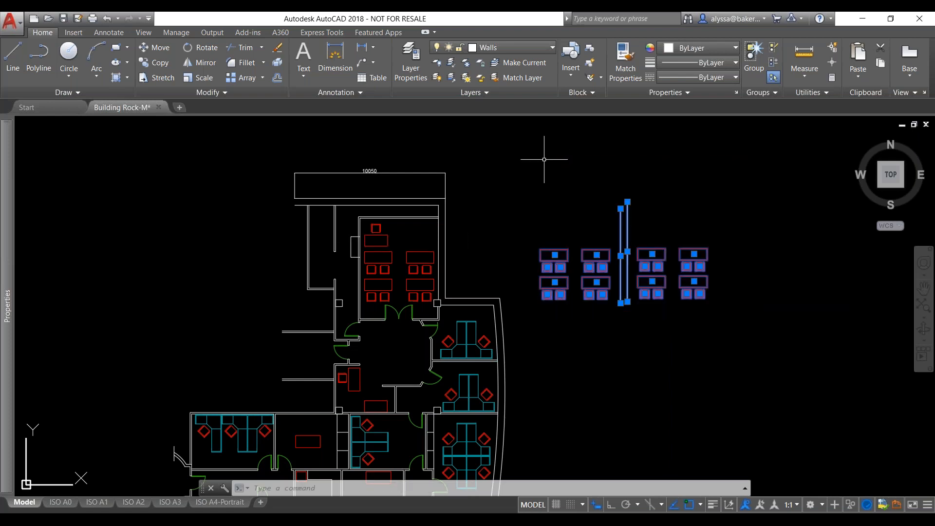
key(Delete)
text(oop)
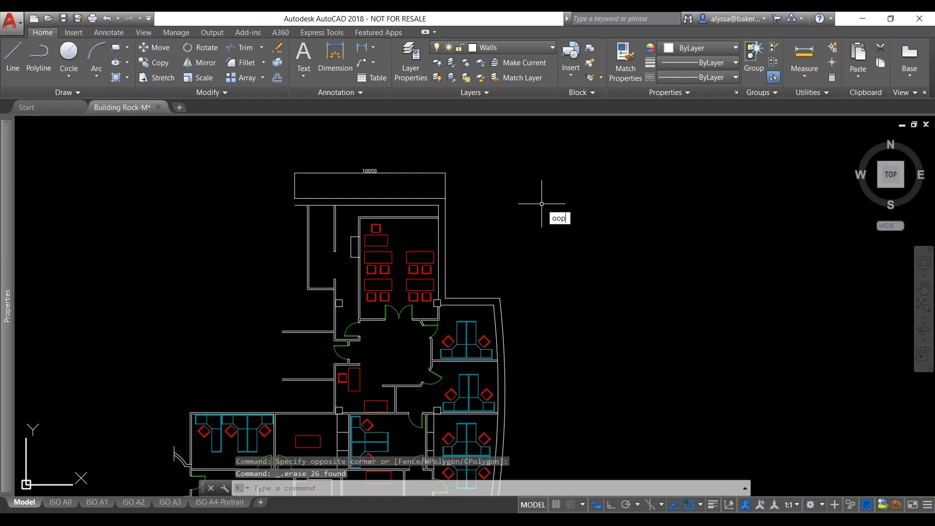
text(s)
key(Return)
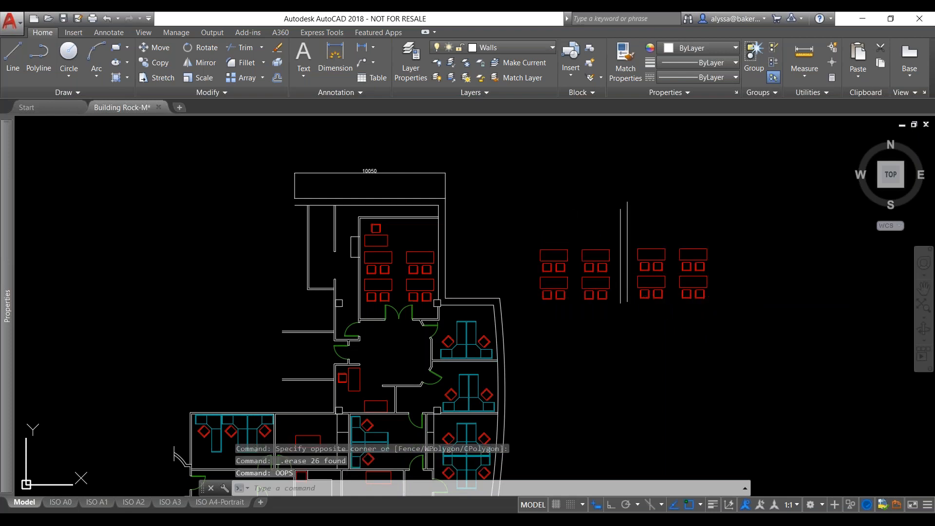
Step: Erase all the copied desks, chairs and wall lines to the right of the building
click(723, 312)
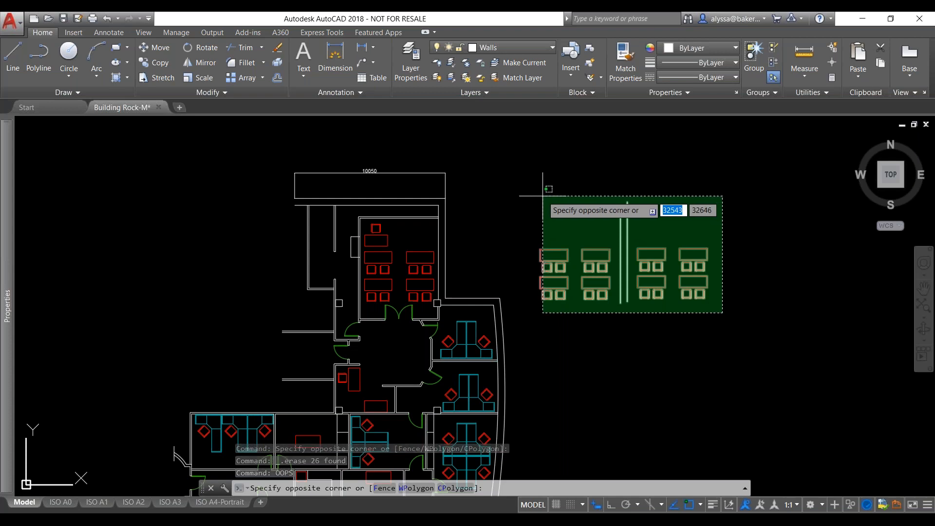
click(543, 196)
key(Delete)
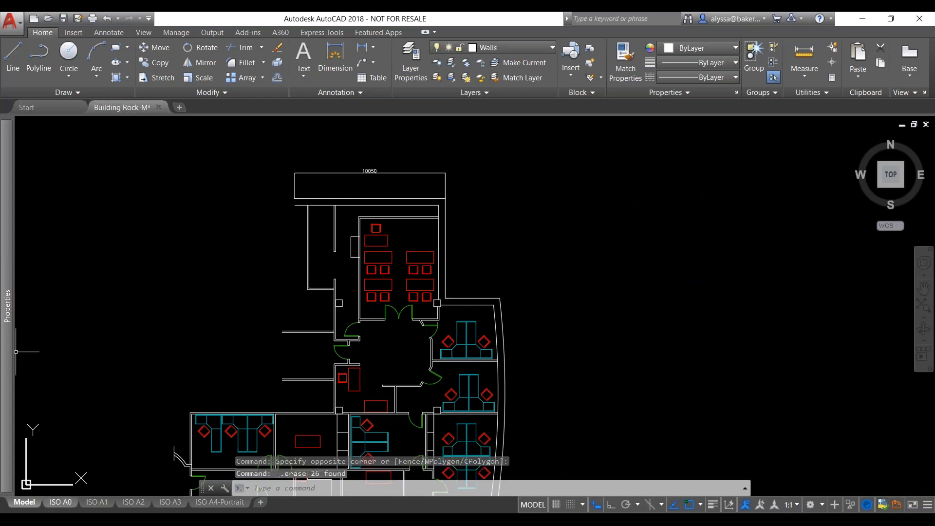
scroll(554, 311, down, 4)
key(Escape)
key(Escape)
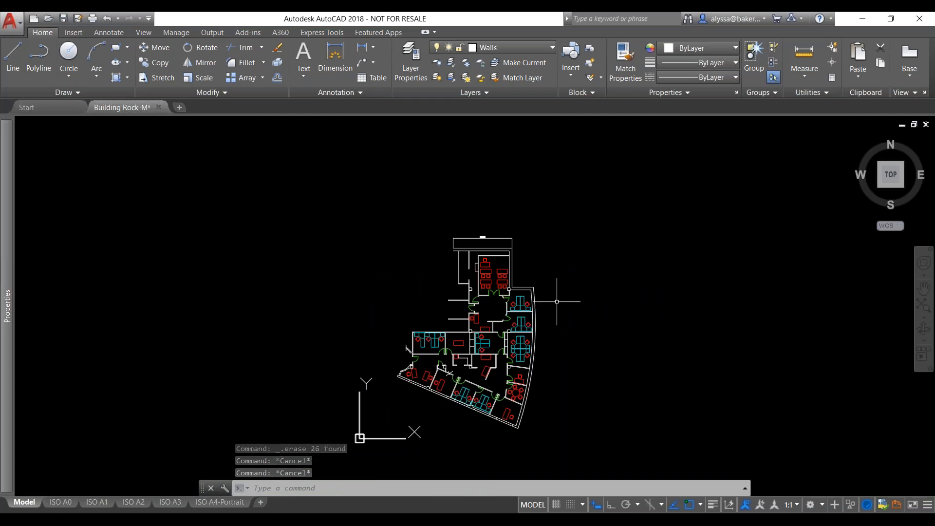
Step: Set an undo mark at the drawing's current state with the UNDO command's Mark option
scroll(528, 325, up, 2)
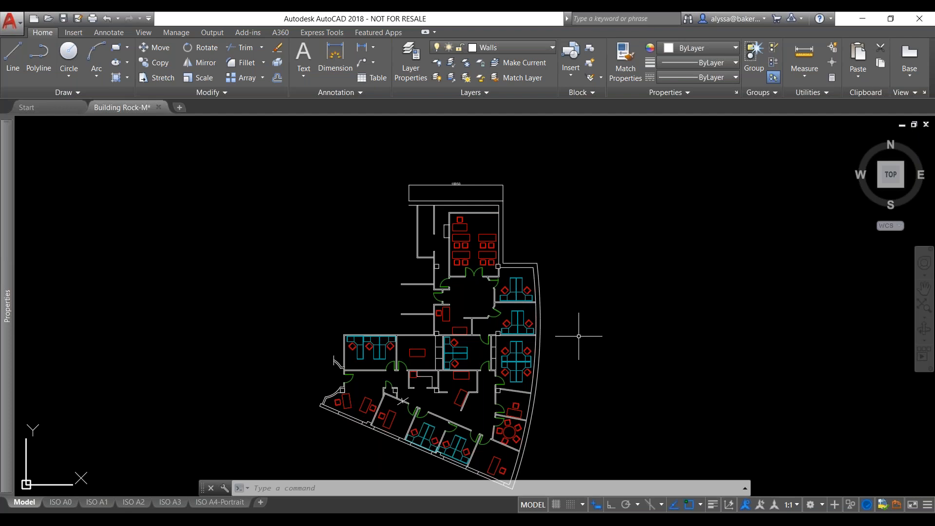
key(Escape)
key(Escape)
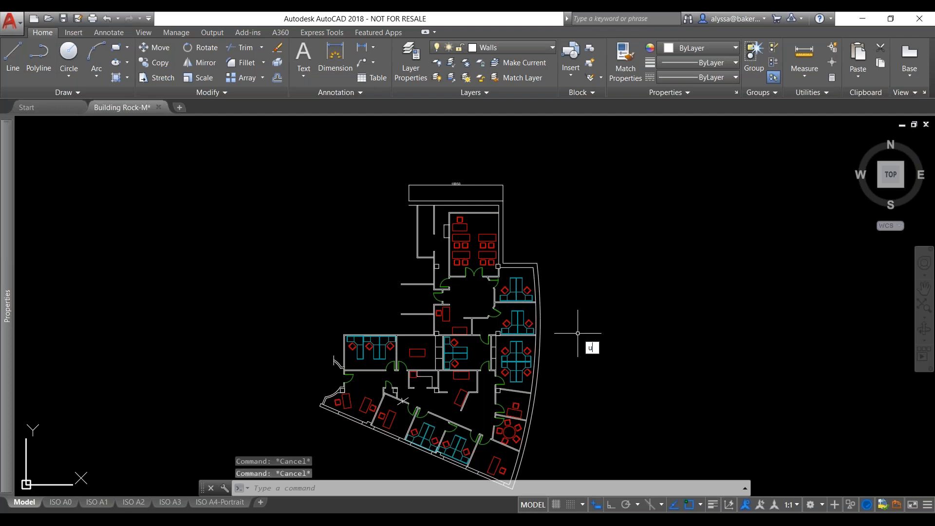
text(do)
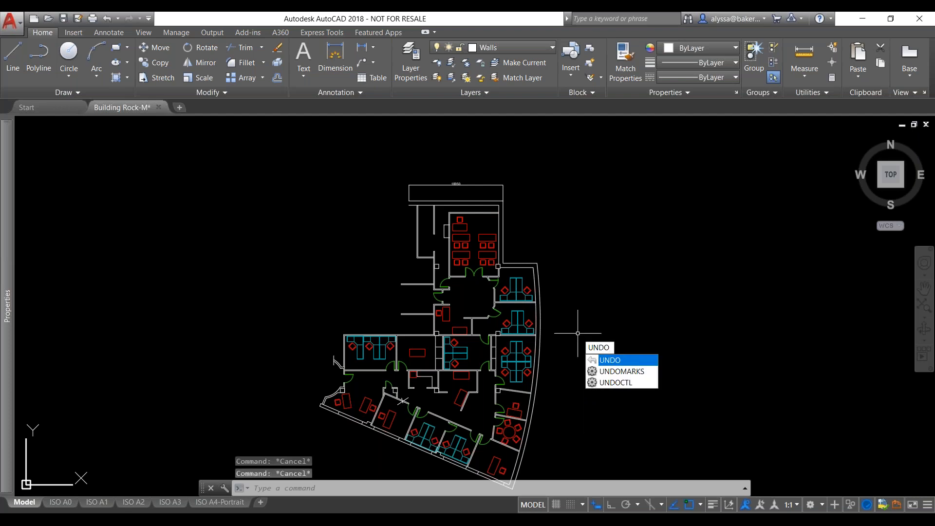
key(Return)
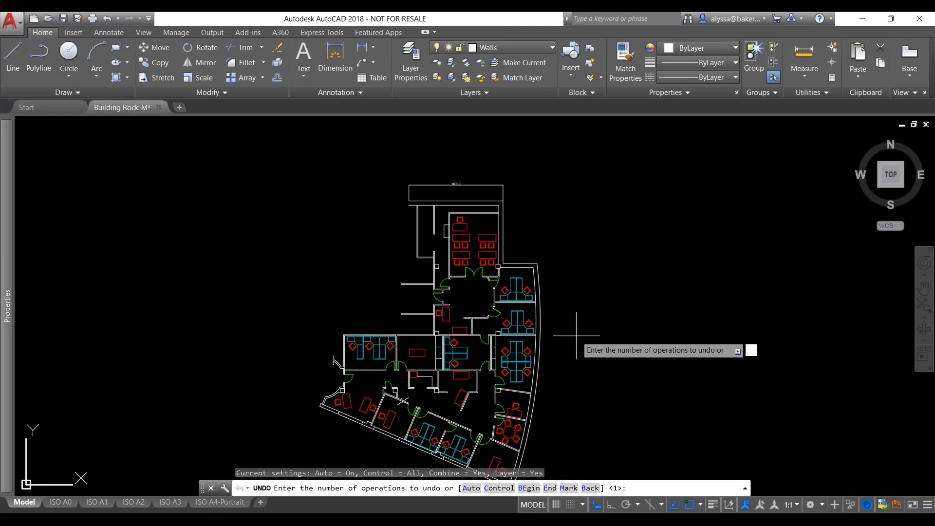
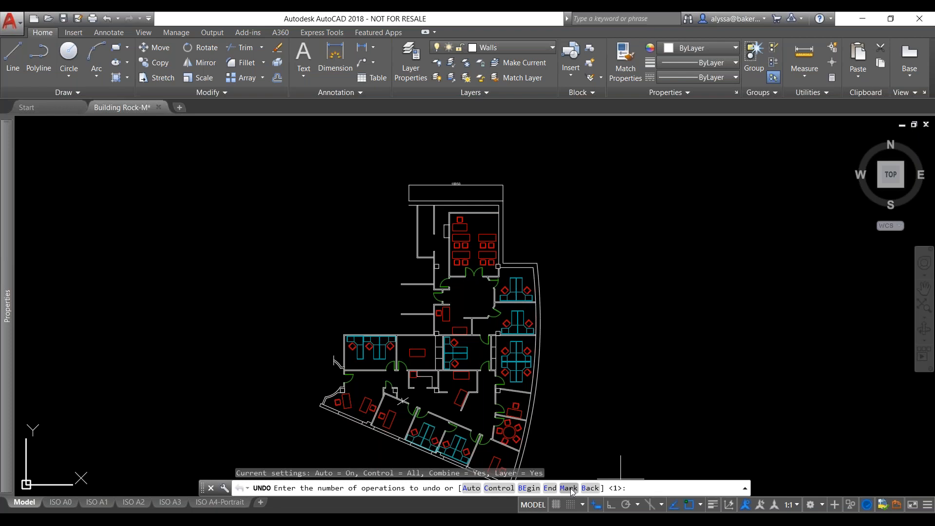
click(569, 488)
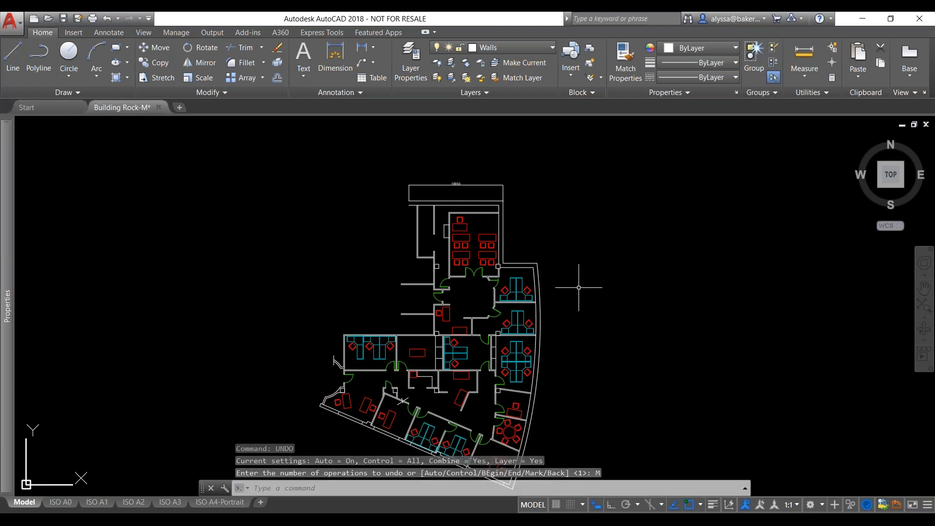
Step: Copy the building's curved double wall with the adjacent eastern offices' desks, doors and partition straight to the right of the building
scroll(579, 287, down, 1)
scroll(536, 365, up, 5)
scroll(522, 413, down, 5)
scroll(568, 382, up, 1)
click(565, 380)
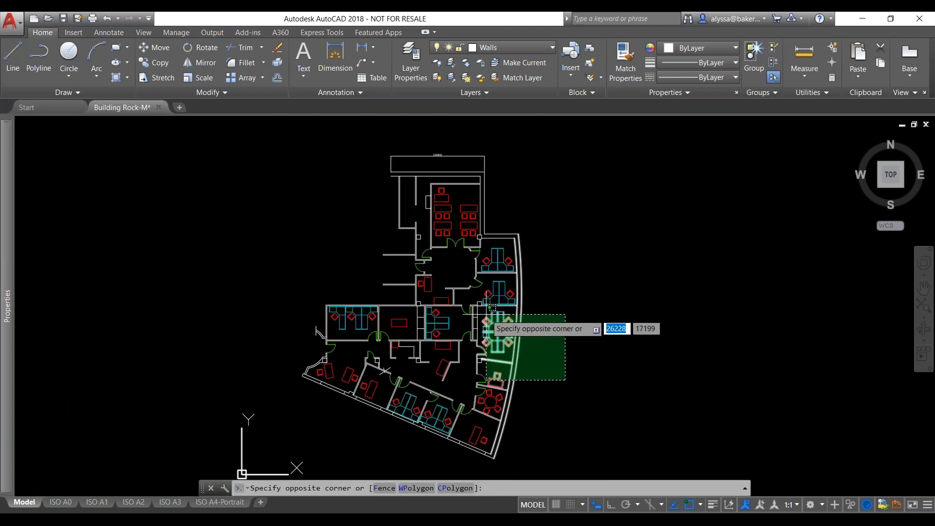
click(488, 315)
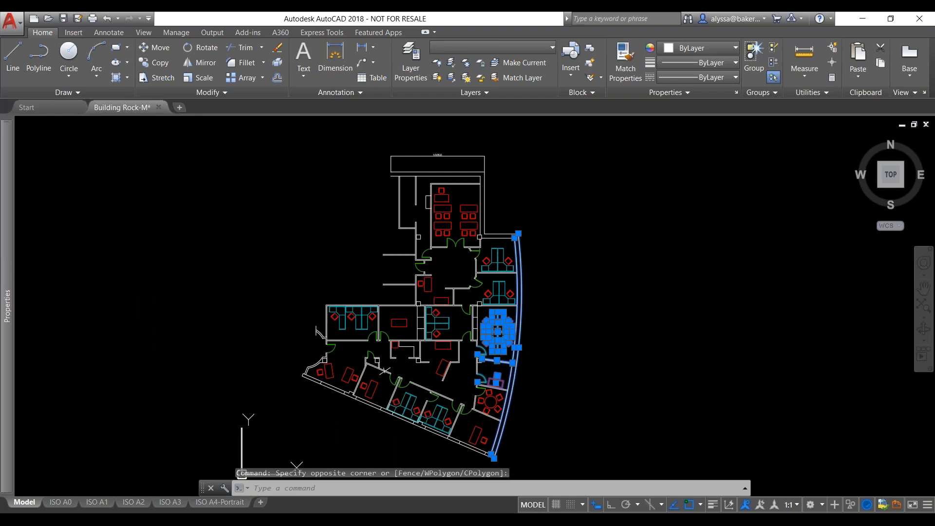
text(co)
key(Return)
click(517, 233)
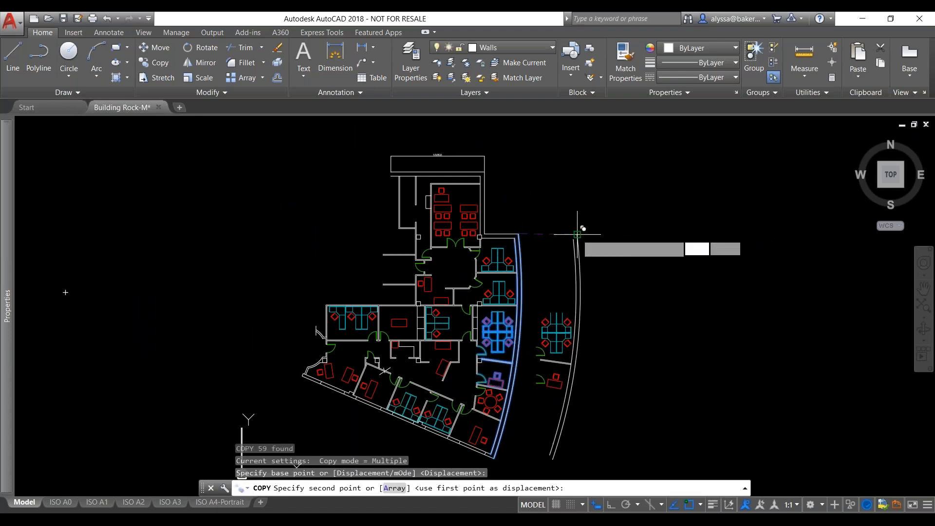
click(577, 235)
key(Escape)
key(Escape)
Step: Extend the copied partition's double lines leftward to meet the original outer curved wall
scroll(526, 367, up, 3)
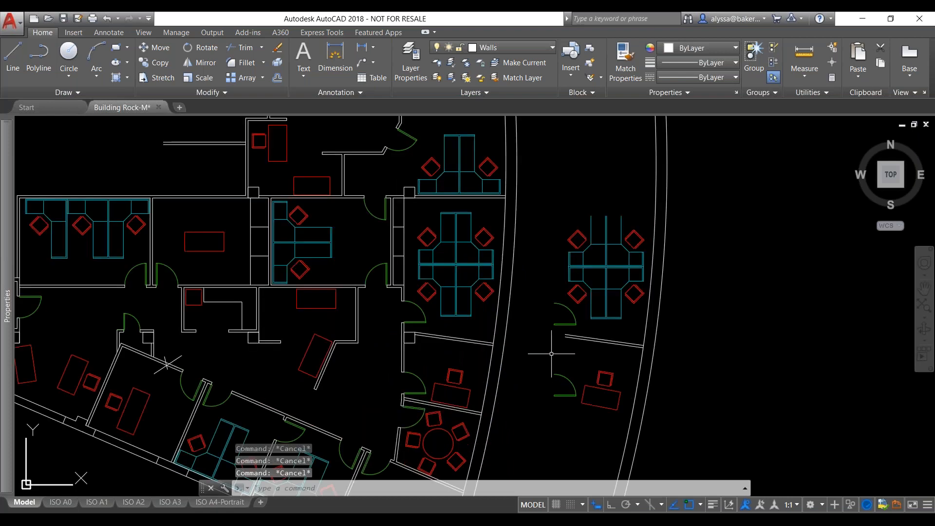
text(ex)
key(Return)
key(Return)
scroll(571, 330, up, 3)
click(571, 334)
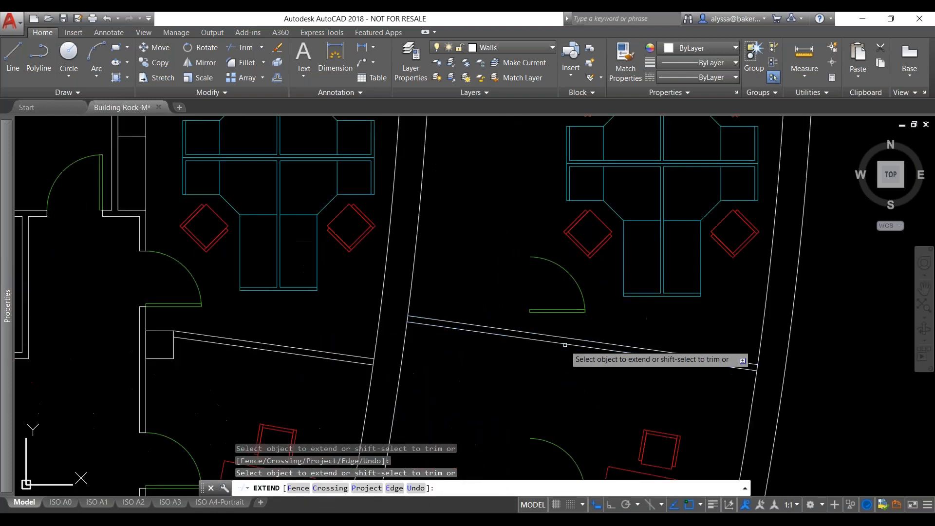
scroll(575, 317, down, 4)
key(Escape)
key(Escape)
Step: Erase the two copied doors above and below the extended partition
click(567, 407)
click(555, 355)
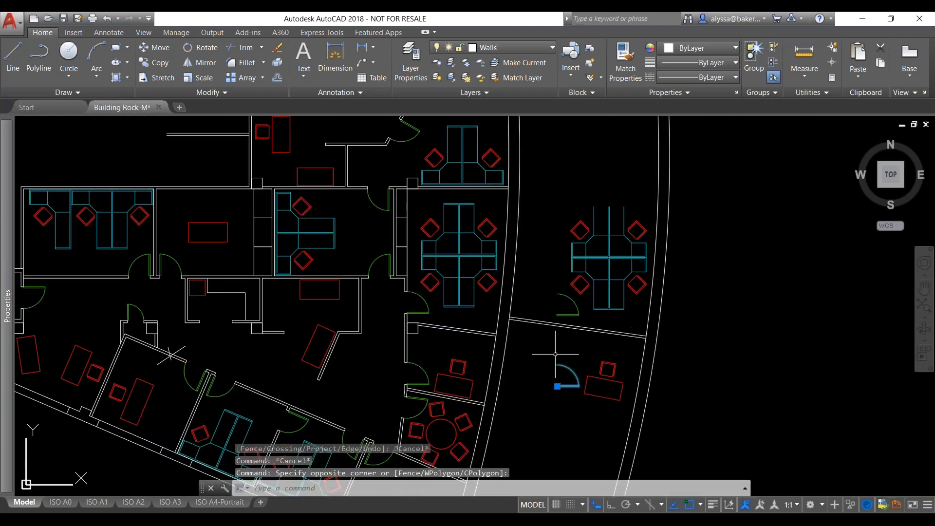
key(Delete)
scroll(564, 317, up, 2)
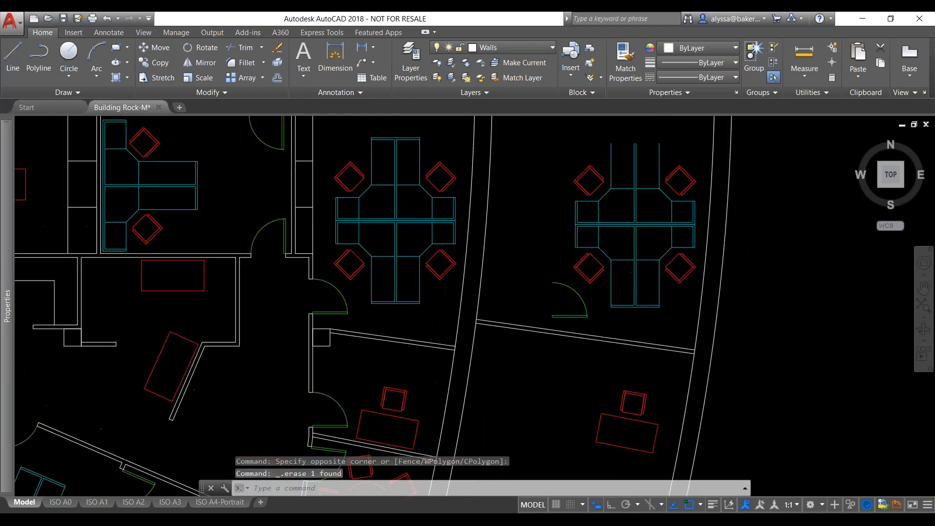
scroll(562, 314, up, 2)
click(576, 328)
click(548, 259)
key(Delete)
Step: Draw a line joining the upper ends of the copied curved double wall
scroll(555, 257, down, 8)
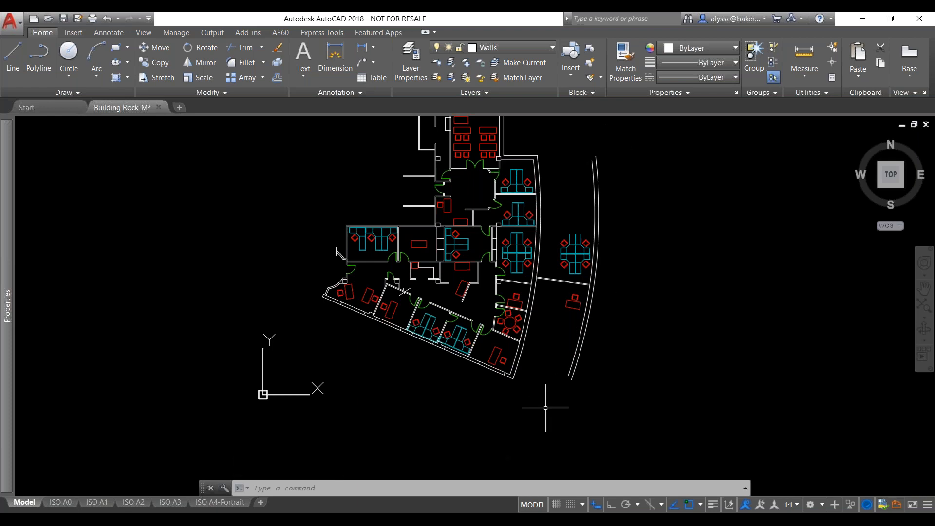
scroll(554, 394, down, 2)
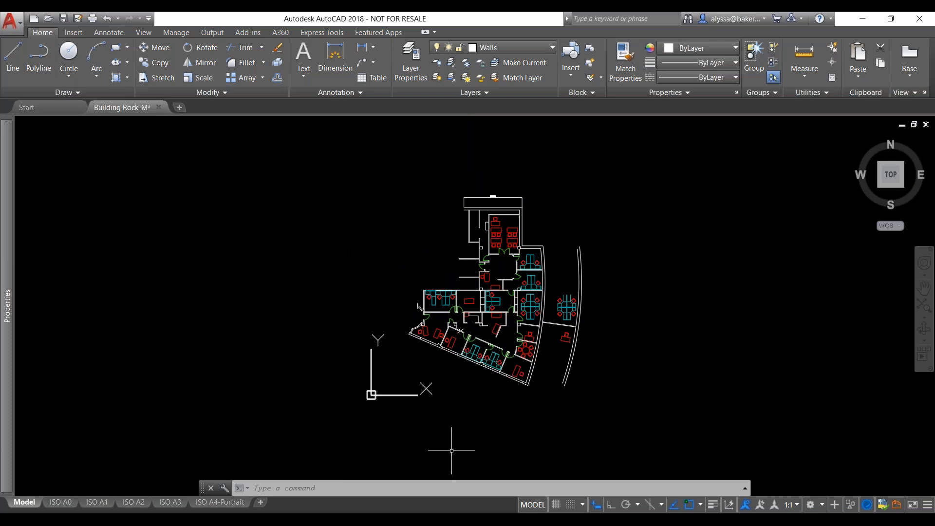
scroll(592, 335, up, 5)
scroll(590, 335, down, 6)
scroll(559, 194, up, 2)
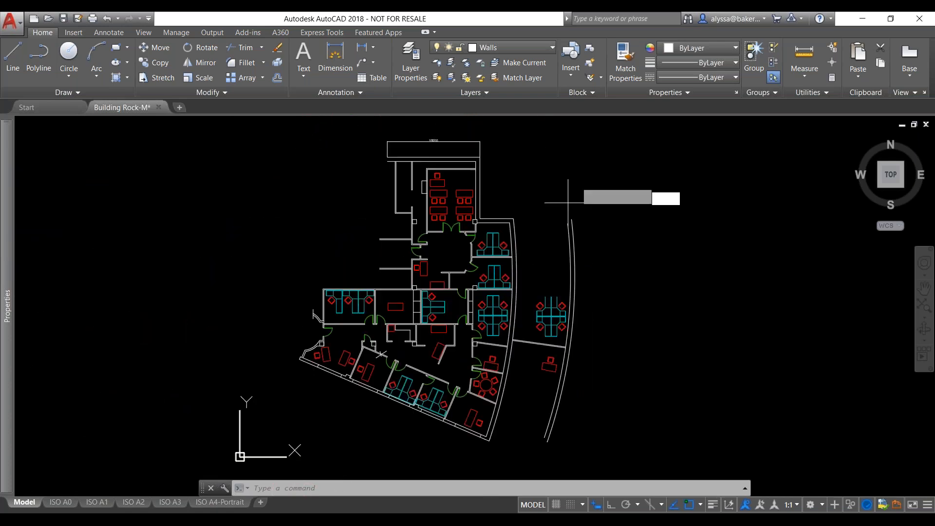
text(l)
key(Return)
scroll(565, 263, up, 5)
click(563, 261)
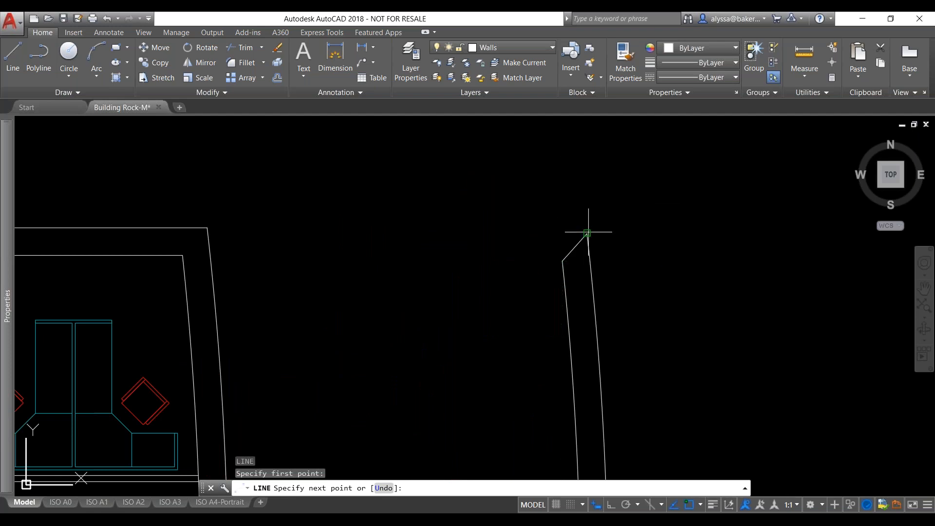
key(Escape)
Step: Draw a line joining the lower ends of the copied curved double wall
scroll(572, 219, down, 7)
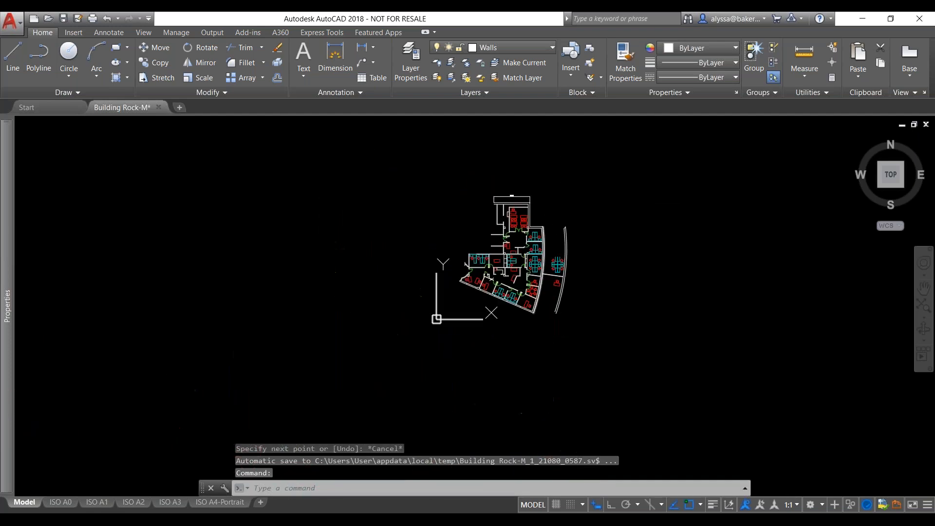
text(l)
key(Return)
scroll(536, 322, up, 7)
click(534, 345)
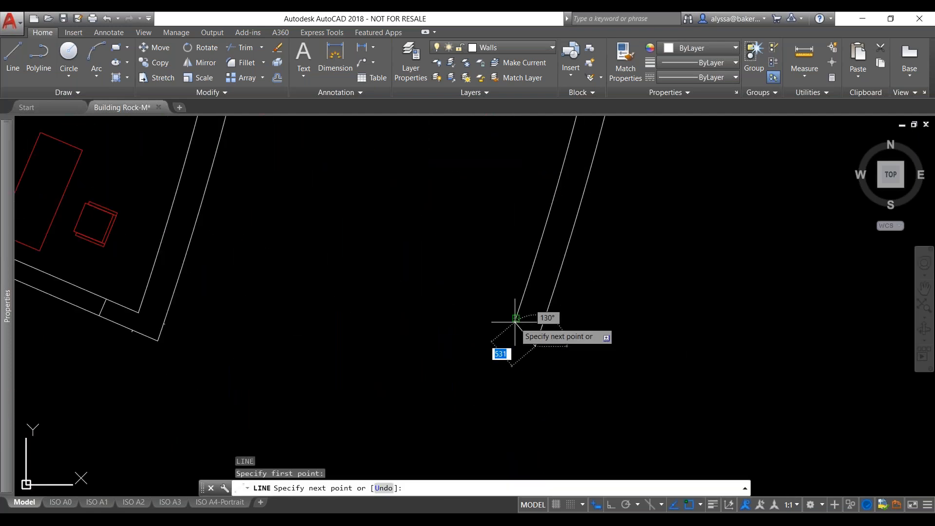
key(Escape)
Step: Draw a line closing the open upper edge of the copied four-desk cluster
scroll(532, 253, down, 6)
scroll(532, 254, down, 3)
scroll(543, 233, up, 3)
scroll(555, 223, up, 4)
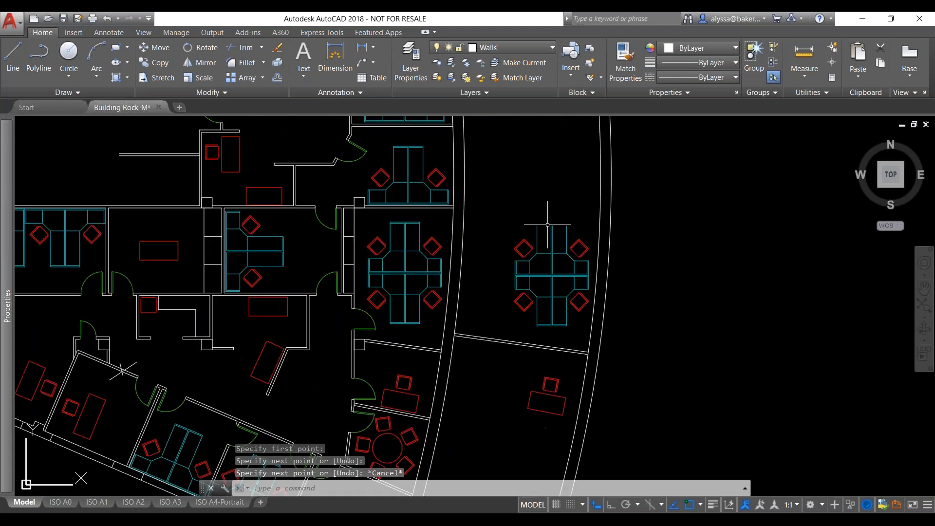
text(l)
key(Return)
click(516, 228)
key(Escape)
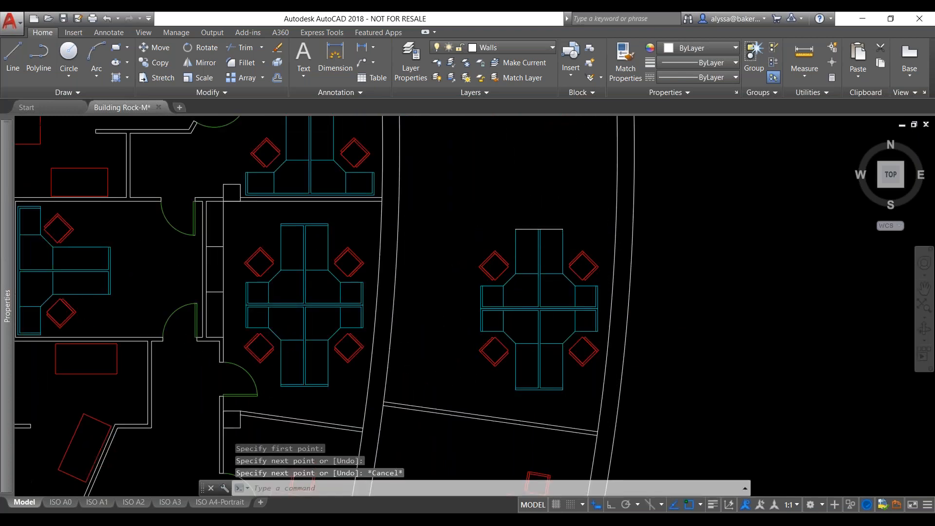
Step: Match the properties of the new line on the copied desk cluster's upper edge to the cluster's existing desk lines
scroll(564, 217, down, 2)
scroll(566, 220, down, 2)
scroll(556, 232, up, 2)
key(Escape)
text(ma)
key(Return)
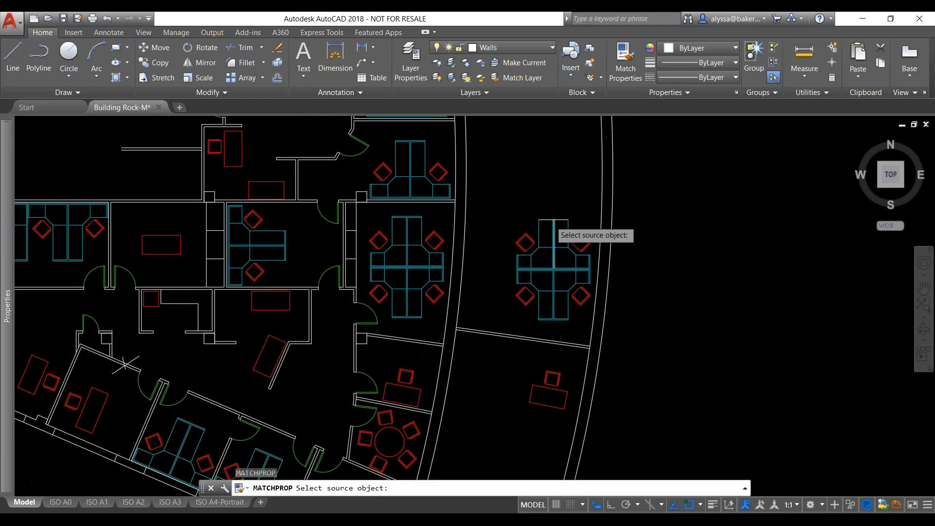
scroll(549, 224, up, 2)
click(533, 226)
key(Escape)
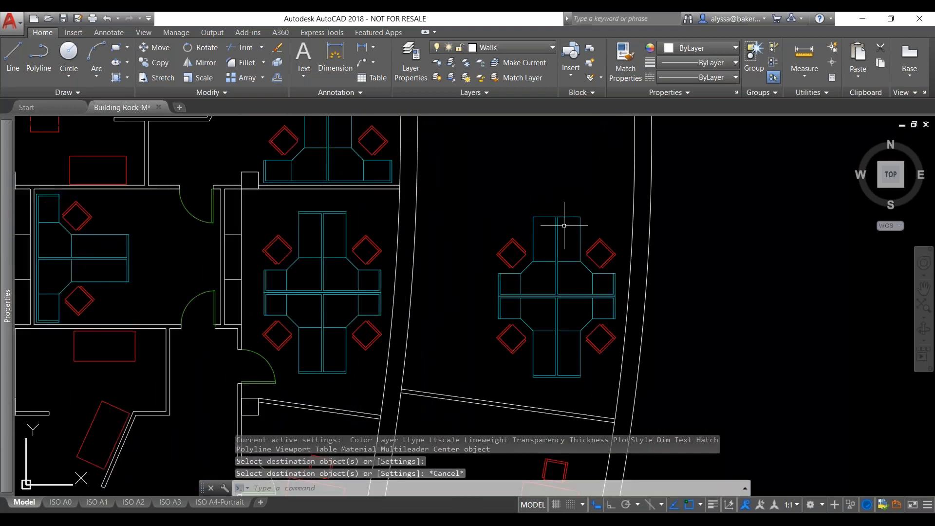
Step: Copy the desk and chair from the building's southeast corner office to beside the copied desk below the extended partition
scroll(564, 226, down, 5)
scroll(539, 292, up, 3)
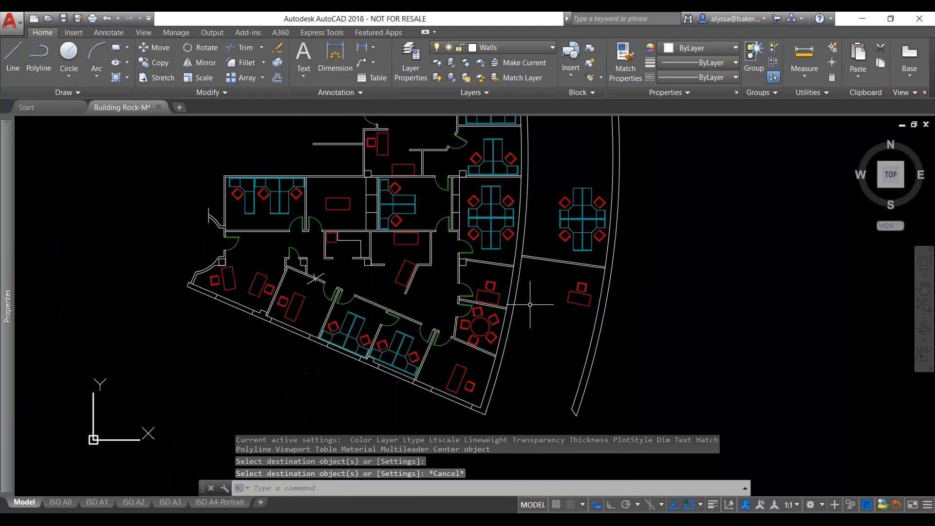
scroll(470, 388, up, 2)
click(470, 388)
click(451, 364)
text(co)
key(Return)
click(459, 363)
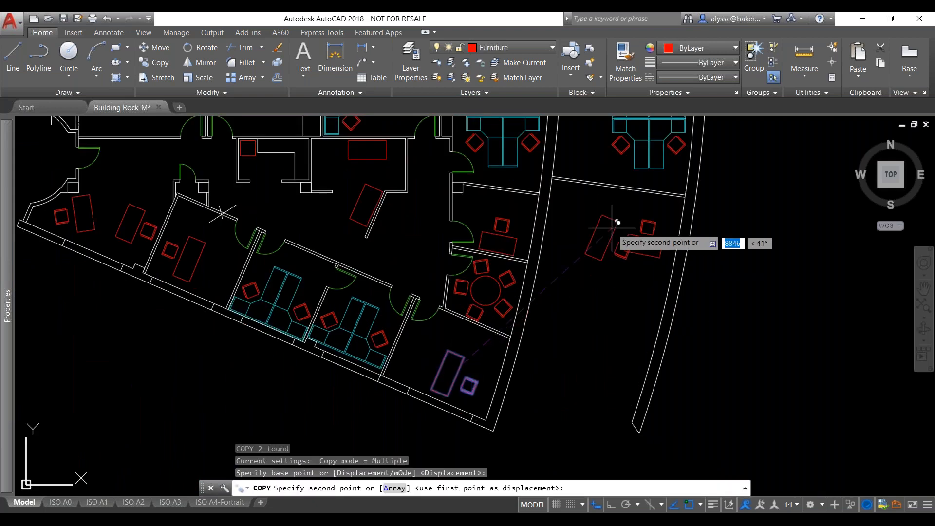
click(602, 213)
key(Escape)
Step: Use UNDO with the Back option to revert all changes made since the last undo mark
scroll(596, 210, down, 8)
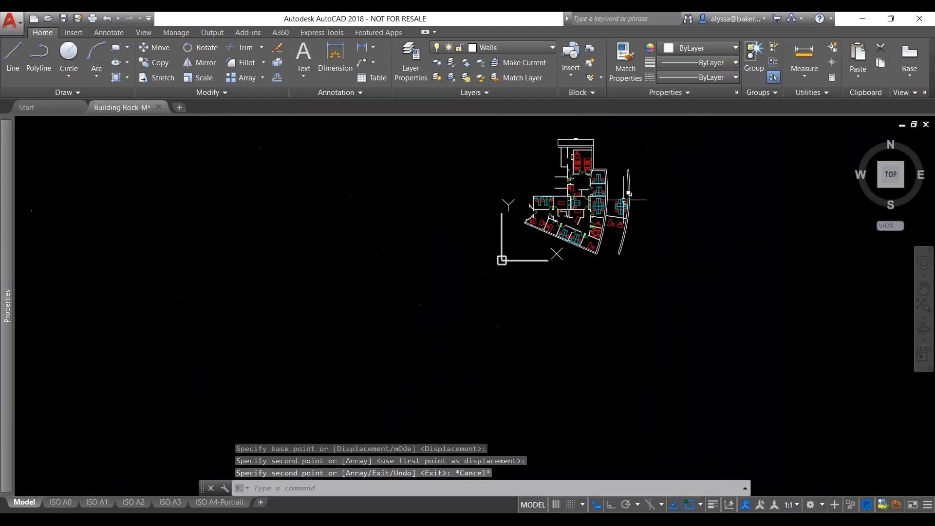
scroll(603, 149, up, 4)
text(undo)
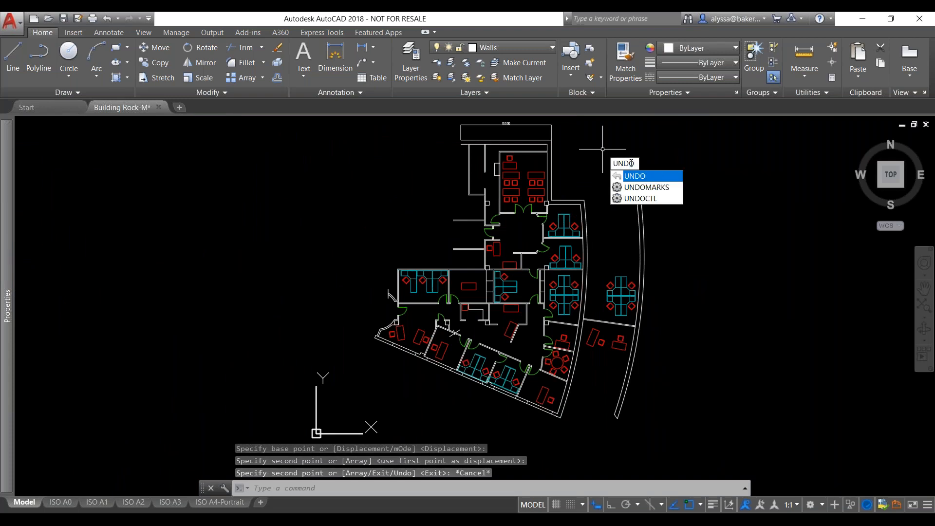
key(Return)
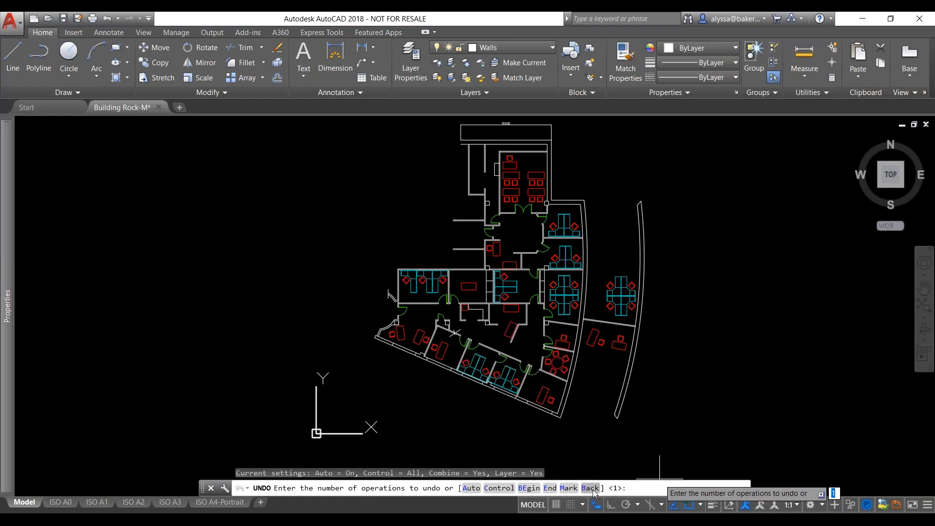
click(591, 488)
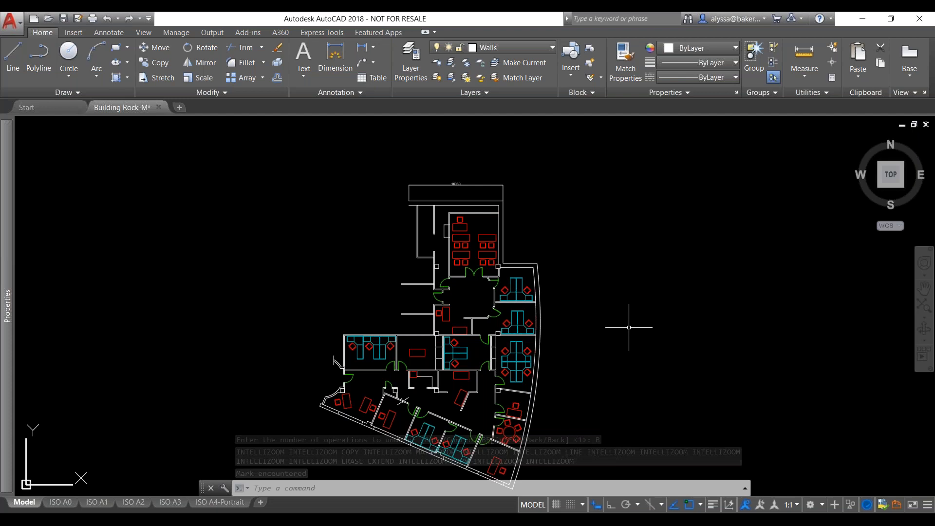
middle_drag(605, 313, 634, 270)
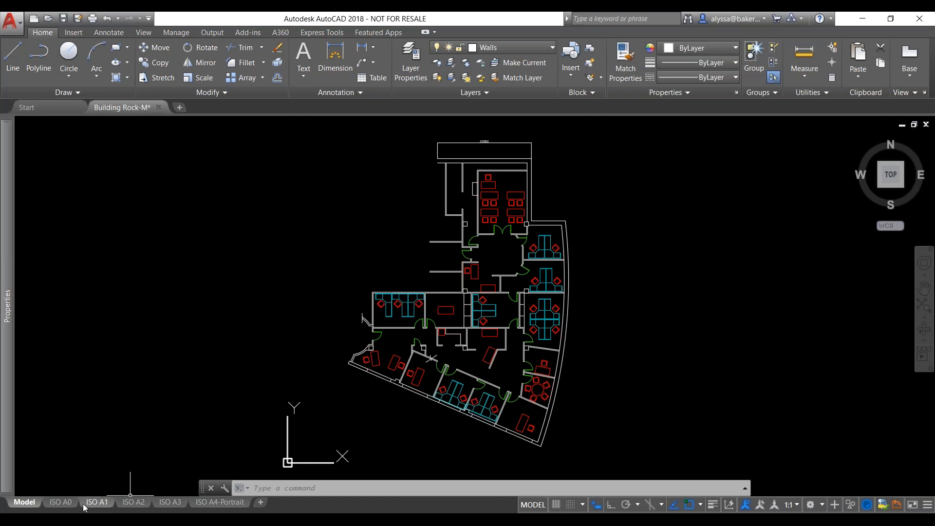
Step: Activate a viewport in the ISO A0 layout, cycle through all of its viewports, and return to paper space
click(62, 501)
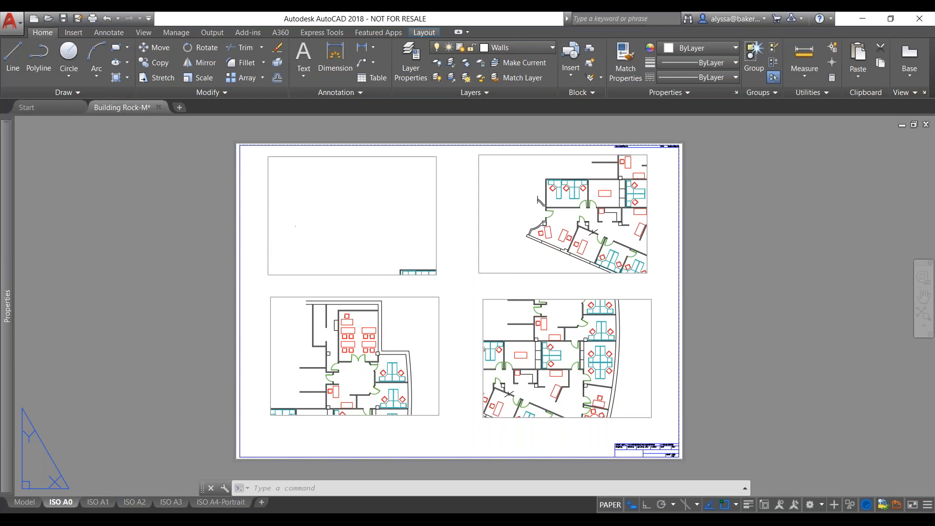
double_click(287, 216)
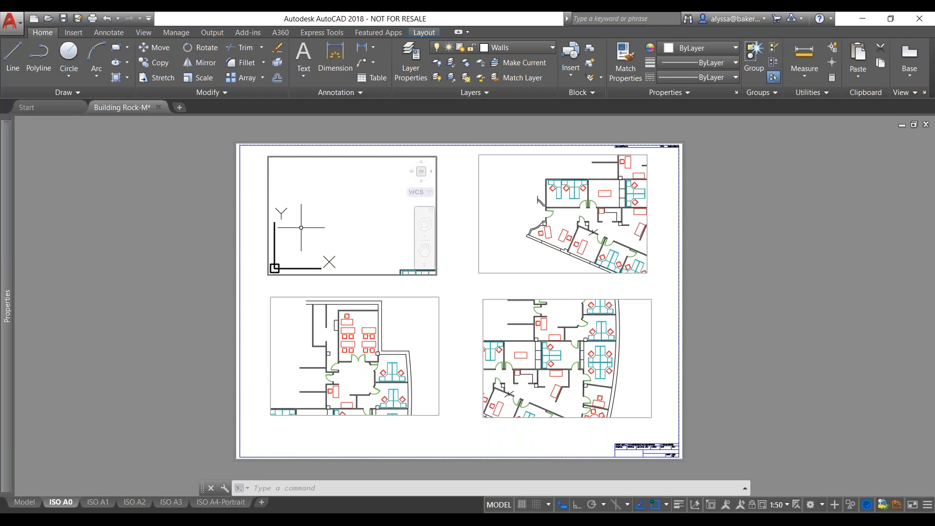
key(ctrl+r)
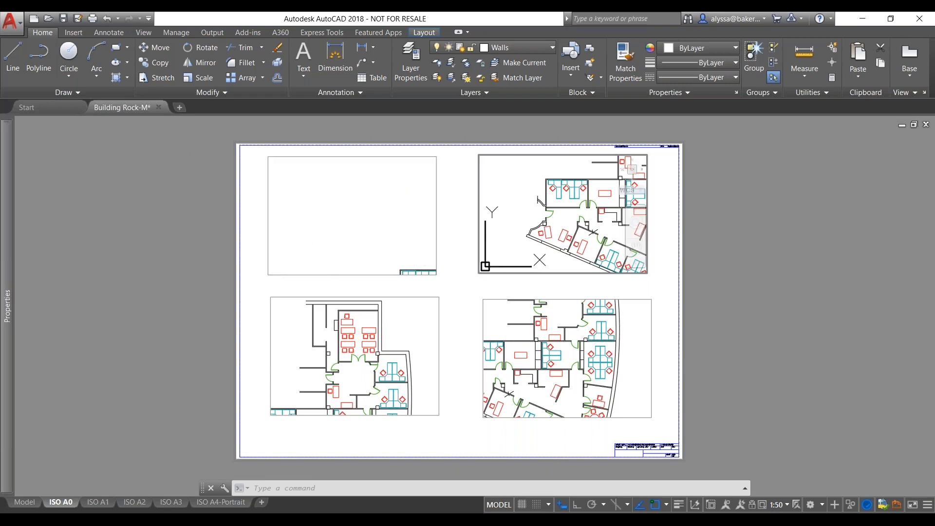
key(ctrl+r)
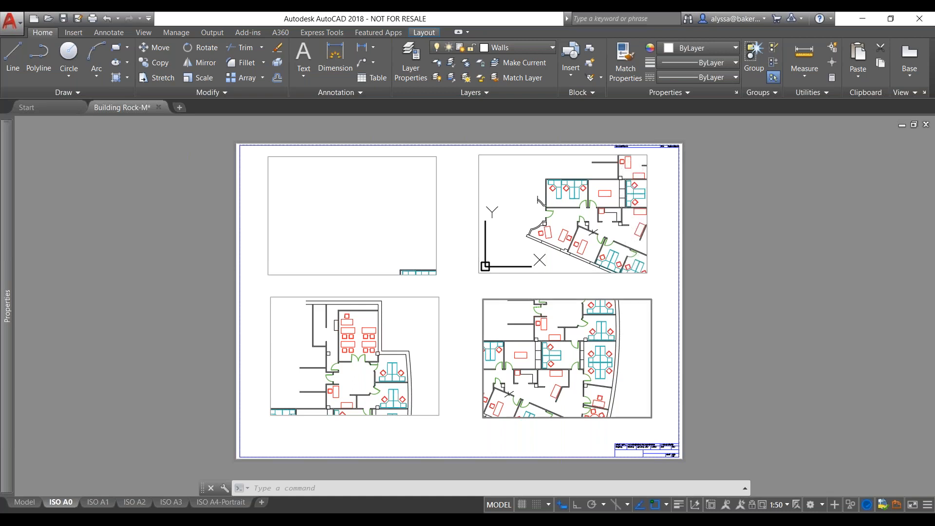
key(ctrl+r)
key(ctrl+r)
key(ctrl+r)
key(ctrl+r)
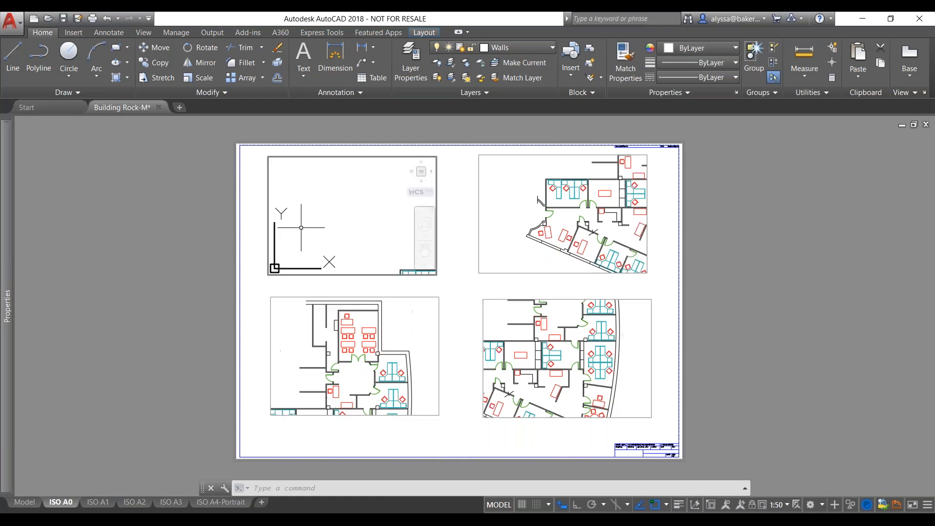
key(ctrl+r)
key(ctrl+r)
key(ctrl+r)
key(ctrl+r)
key(ctrl+r)
key(ctrl+r)
key(ctrl+r)
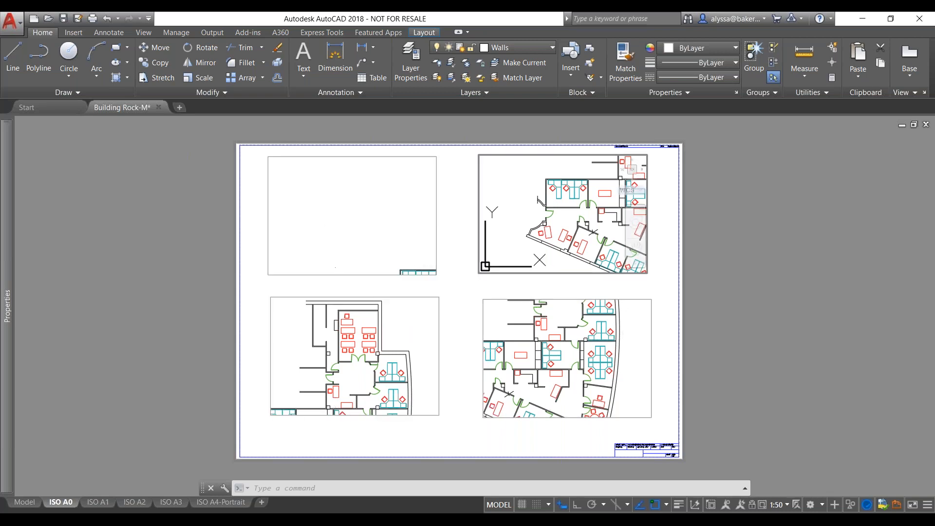
key(Escape)
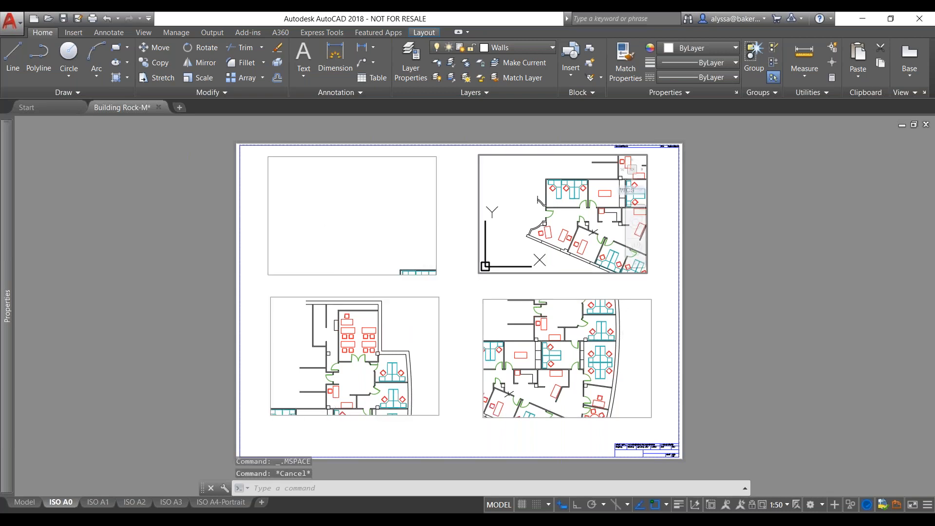
double_click(759, 270)
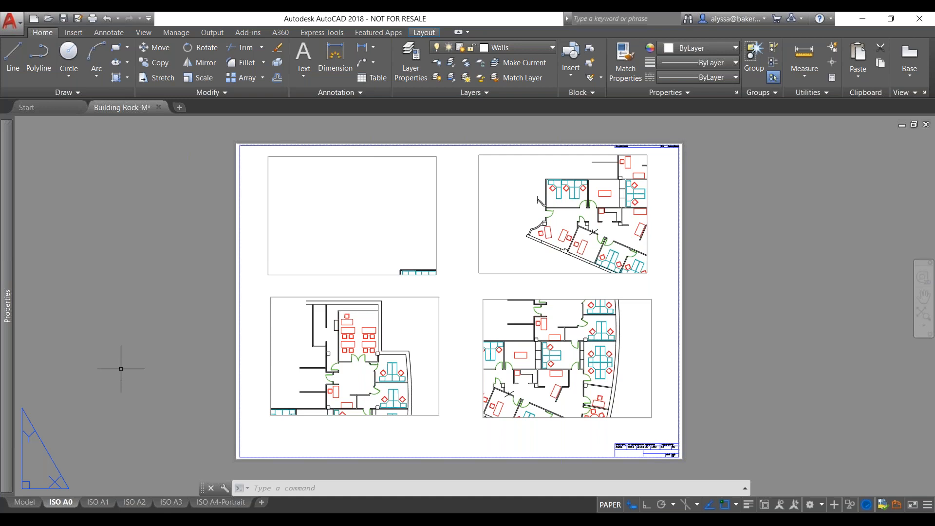
Step: Return to model space and audit the drawing without fixing detected errors
click(25, 502)
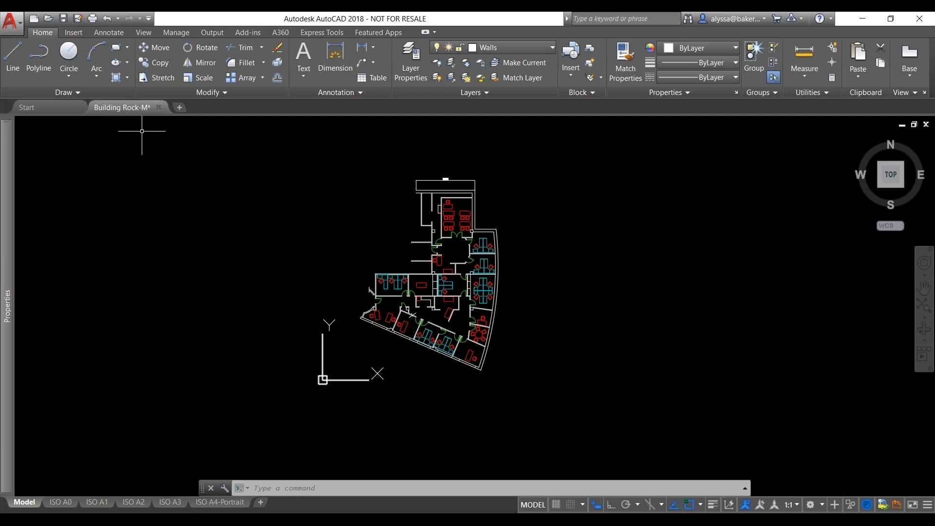
text(AUDIt)
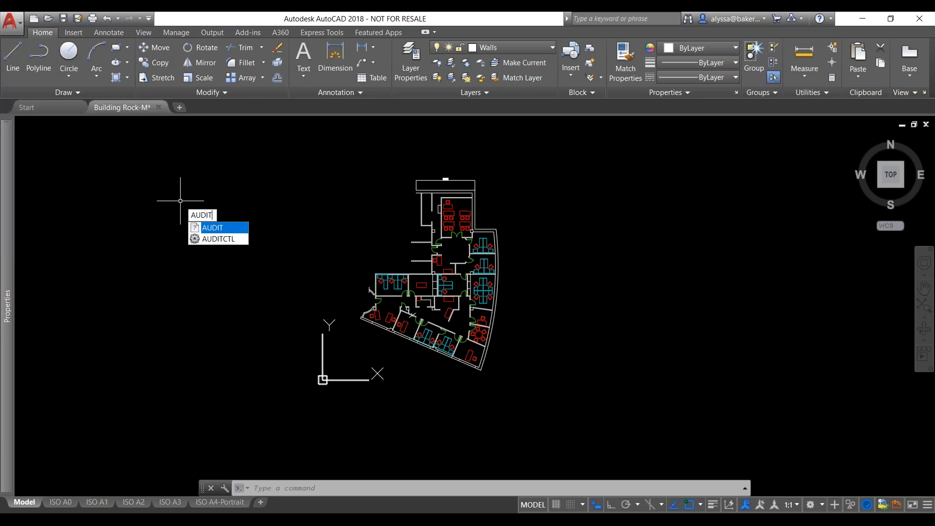
key(Return)
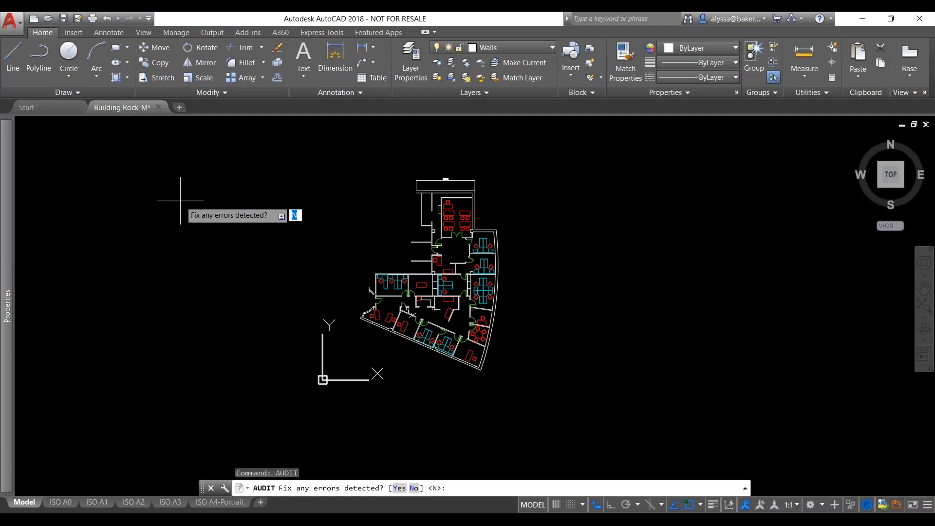
key(Return)
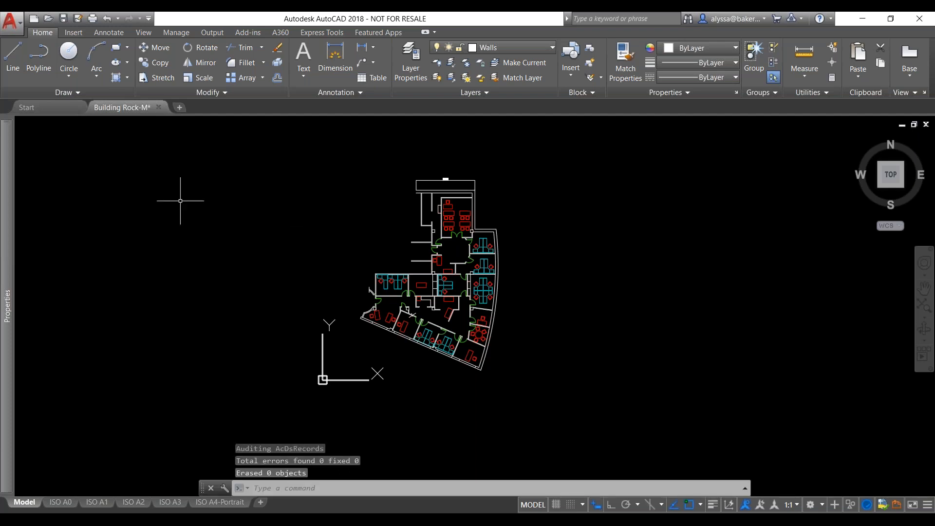
Step: Review the drawing's unused named items with the Purge command and leave it without purging anything
text(PURGE)
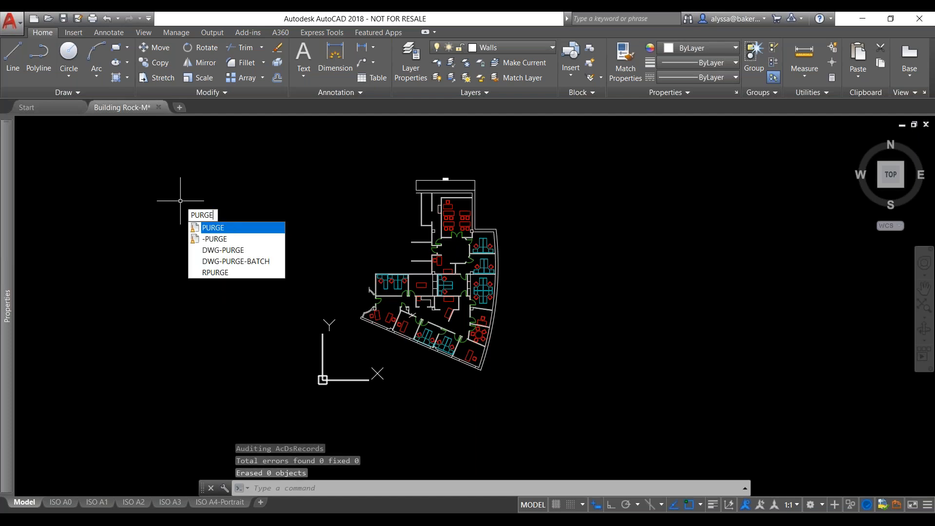
key(Return)
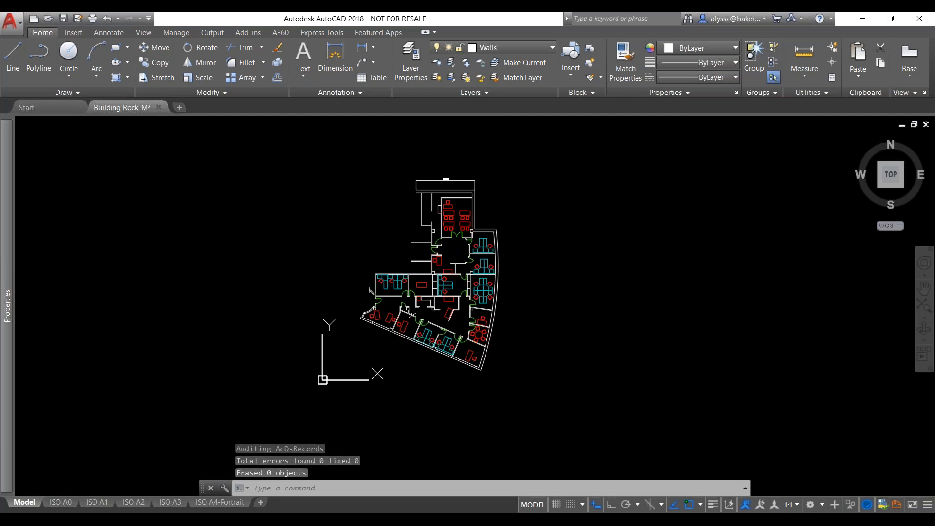
drag(351, 162, 110, 124)
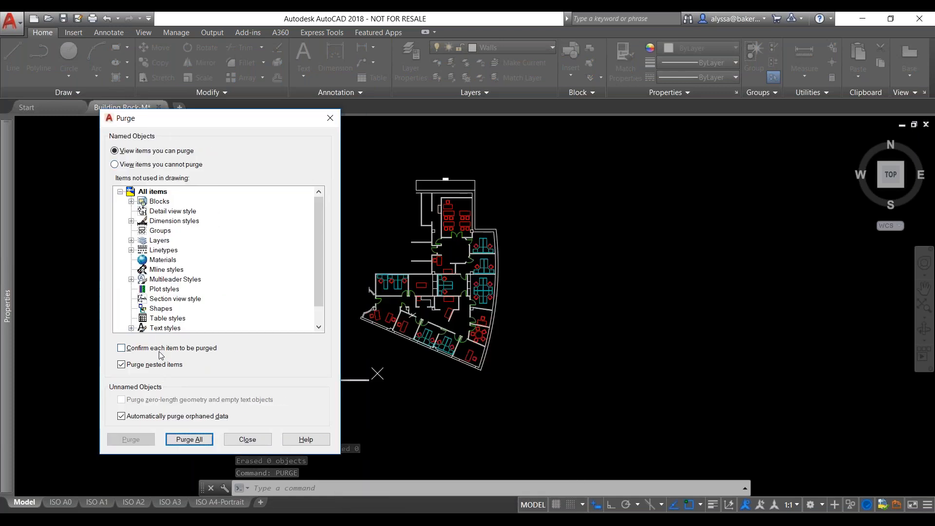
click(248, 440)
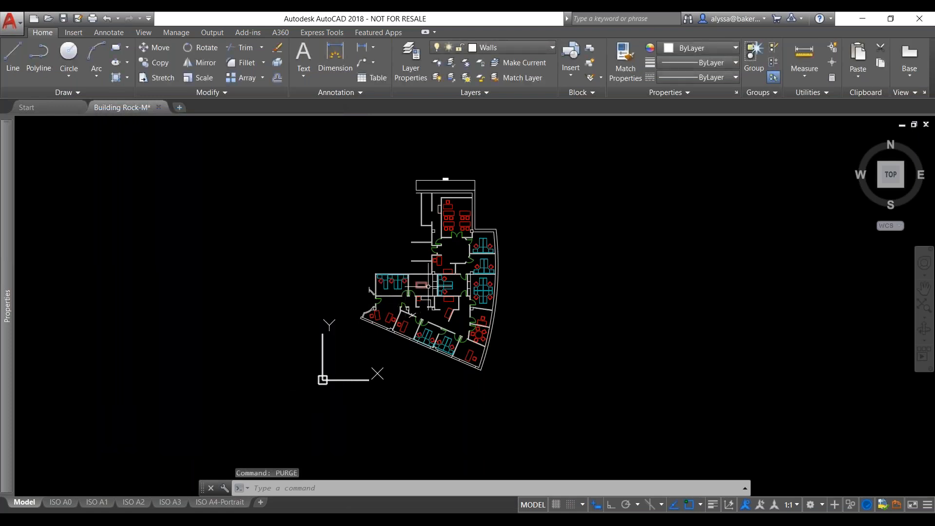
Step: Examine the individual segments of the four-desk cluster along the curved wall and the chairs around it
scroll(488, 241, up, 5)
click(488, 240)
scroll(501, 238, down, 4)
key(Escape)
scroll(510, 309, up, 6)
scroll(516, 302, down, 4)
scroll(521, 341, down, 2)
scroll(536, 385, up, 5)
scroll(526, 369, down, 2)
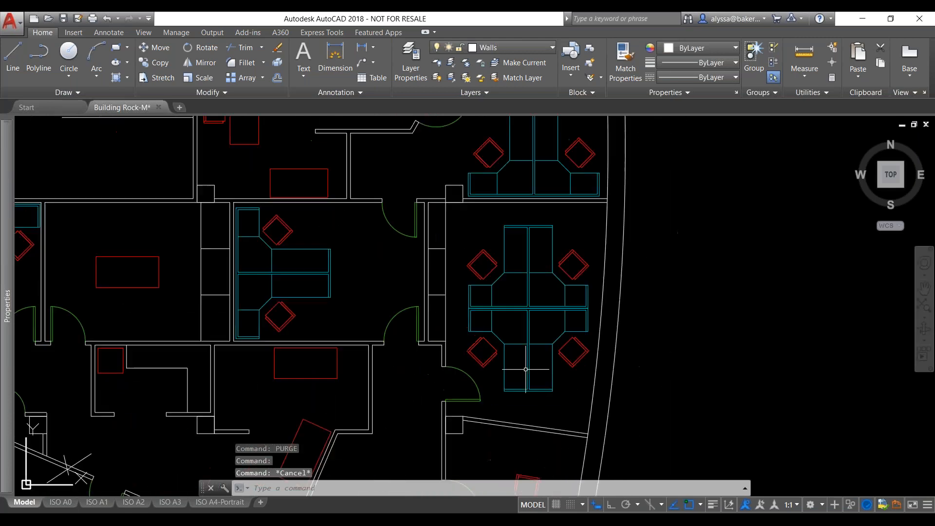
scroll(526, 369, up, 4)
click(592, 387)
key(Escape)
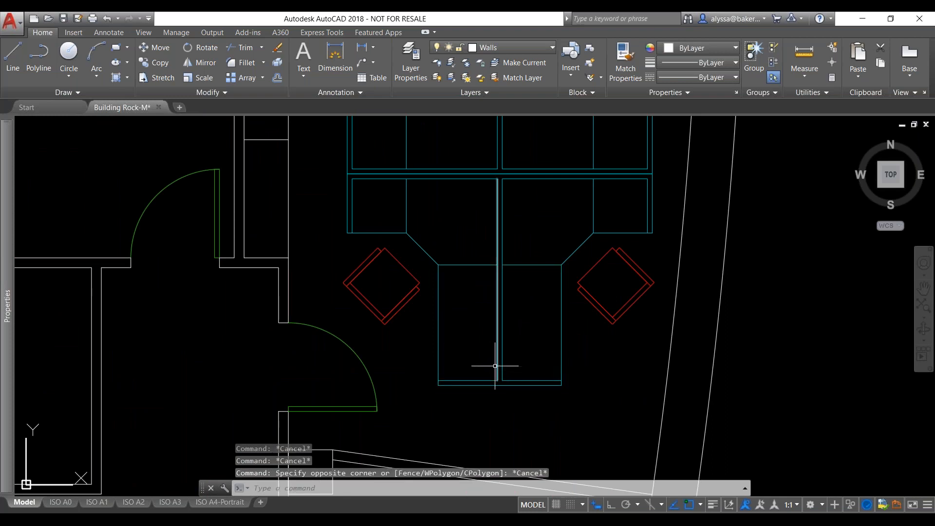
scroll(573, 308, down, 6)
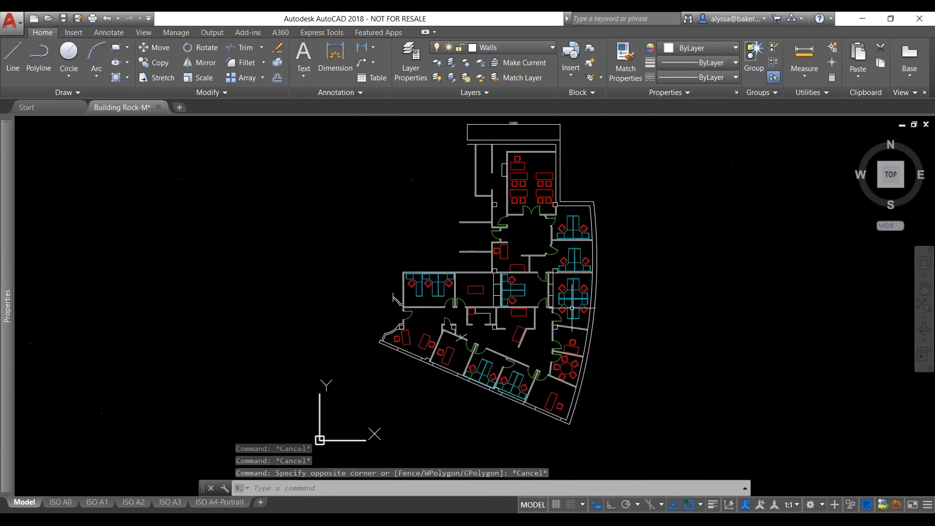
middle_drag(588, 339, 585, 336)
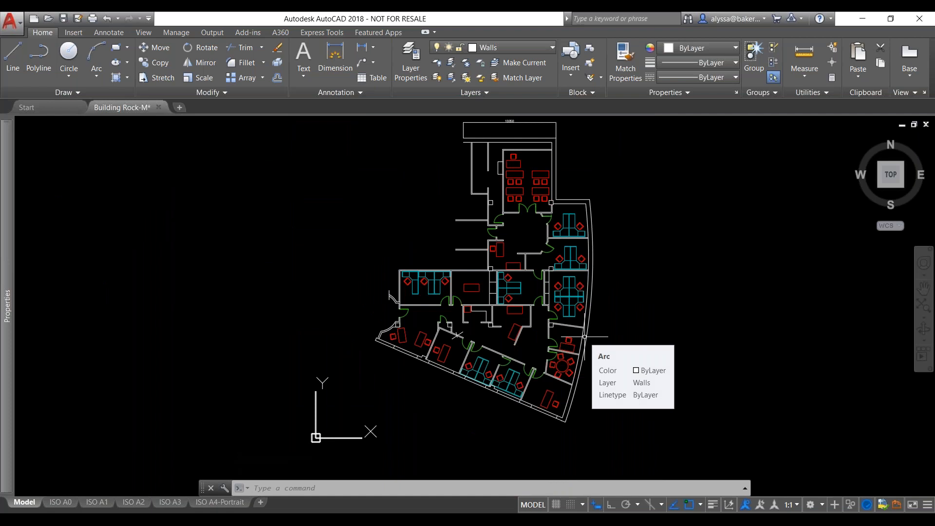
scroll(584, 336, up, 6)
scroll(550, 320, down, 4)
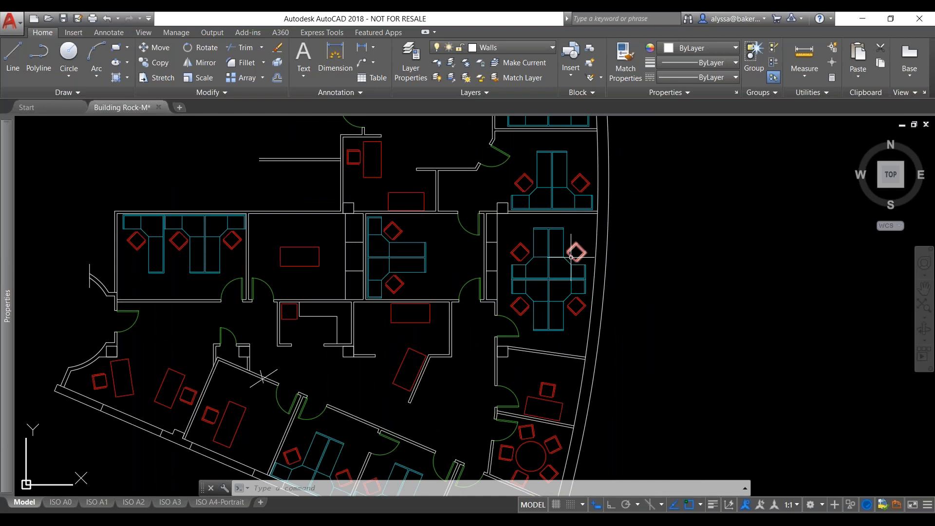
mouse_move(530, 252)
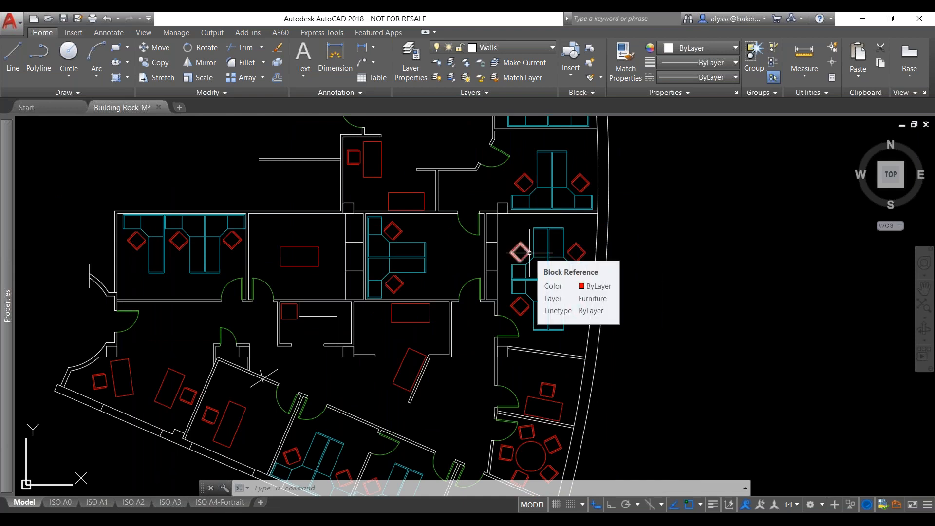
scroll(530, 252, down, 7)
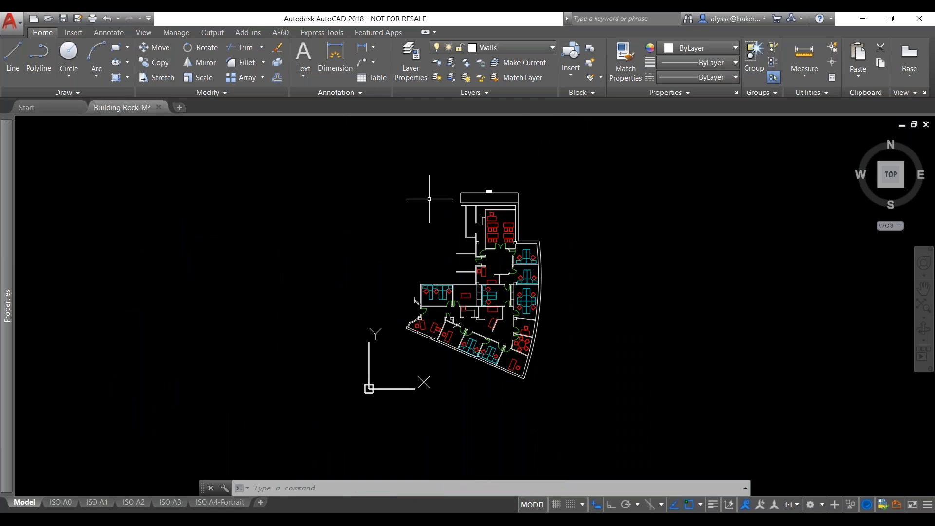
Step: Join the connected objects of the whole floor plan in one operation and check the four-desk cluster
click(379, 196)
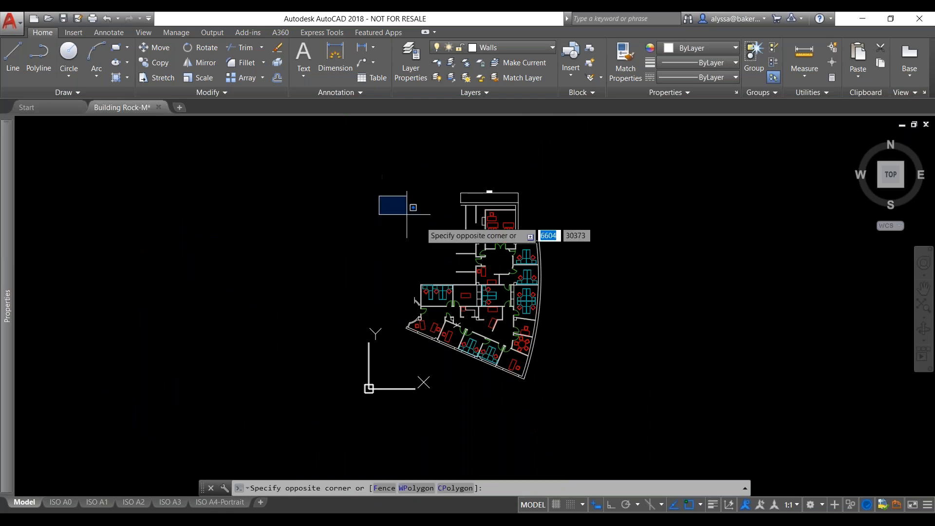
click(605, 392)
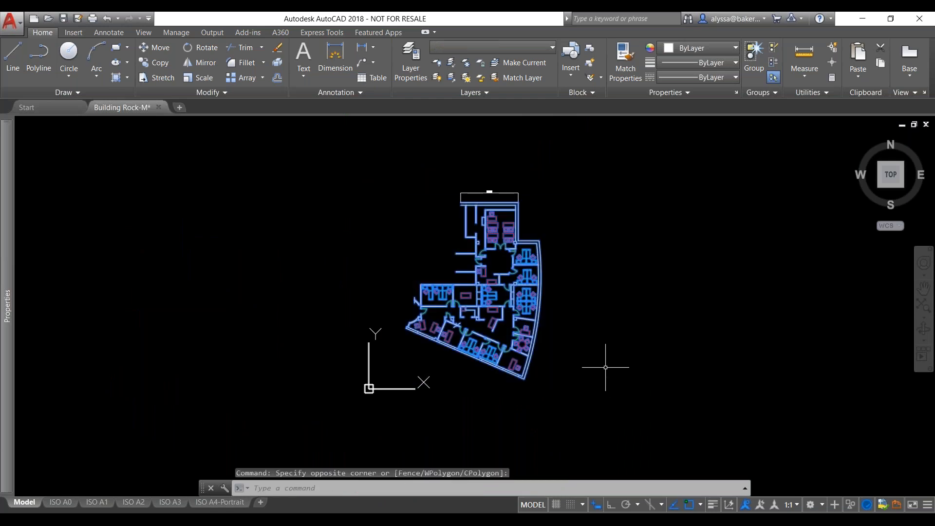
text(join)
key(Return)
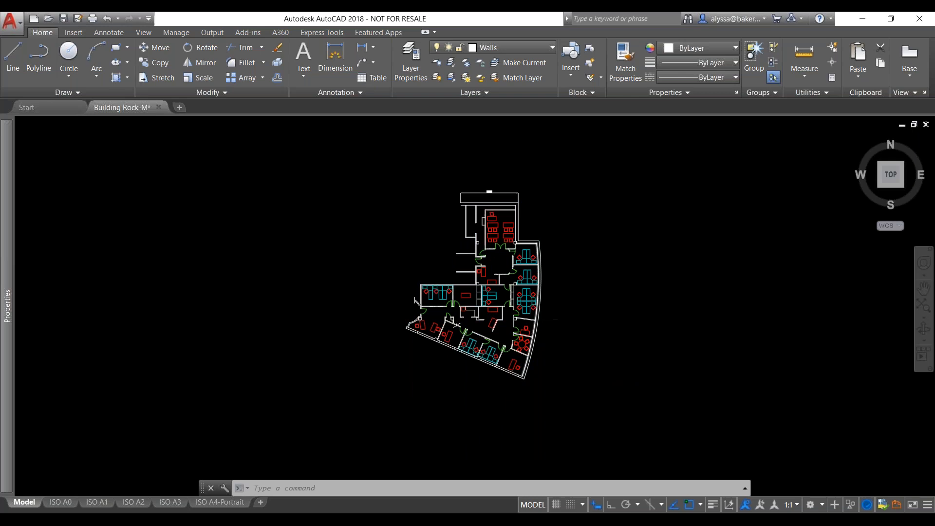
scroll(527, 294, up, 4)
scroll(527, 294, up, 9)
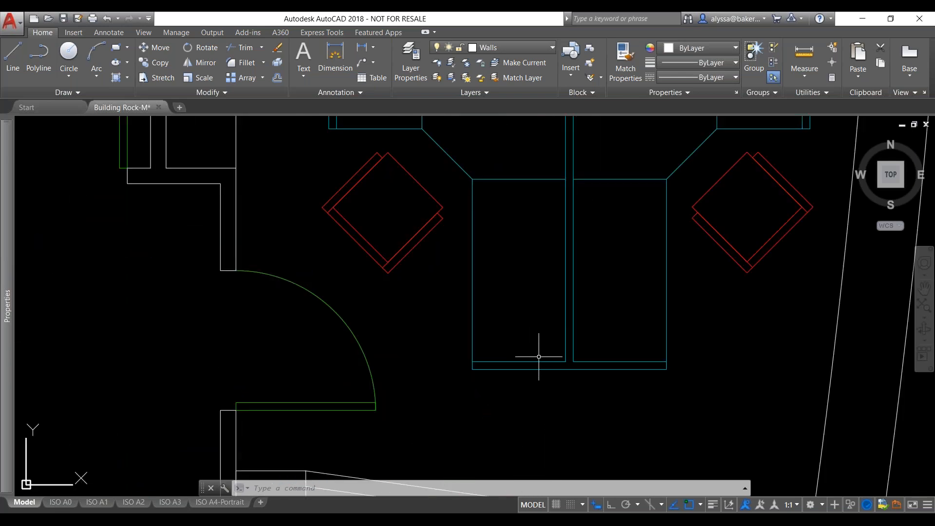
scroll(539, 366, down, 3)
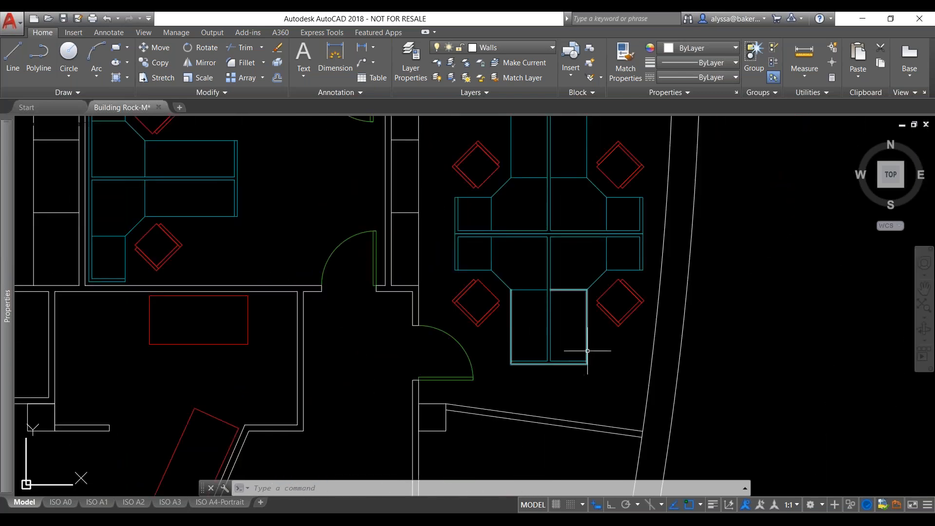
scroll(574, 359, up, 4)
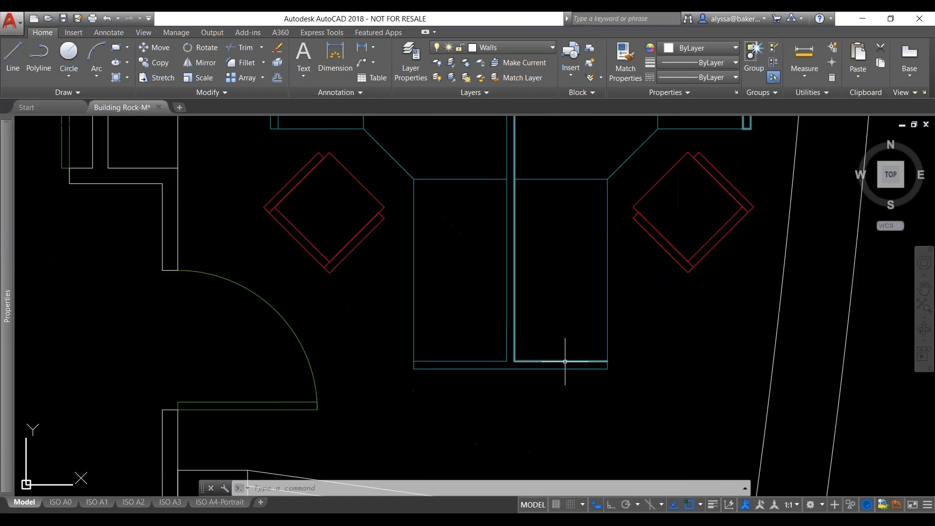
scroll(565, 362, down, 4)
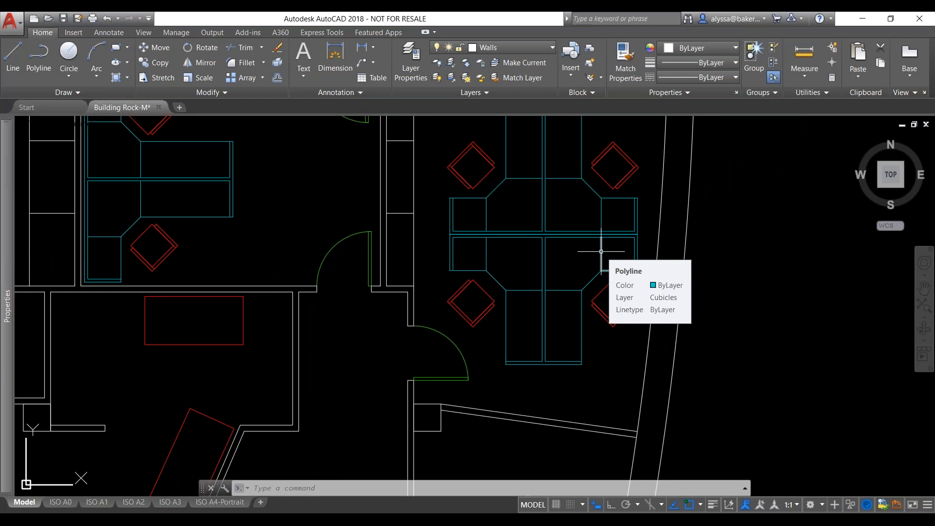
scroll(497, 284, down, 4)
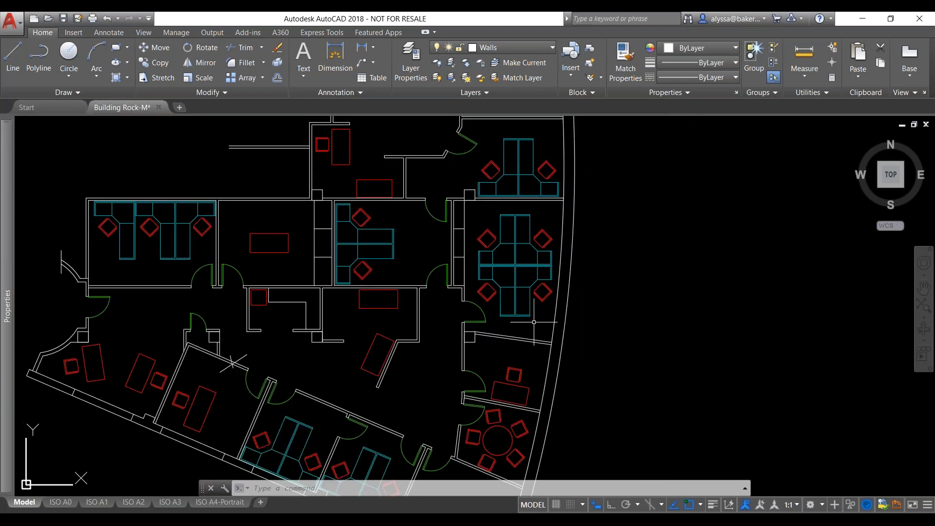
scroll(534, 322, up, 2)
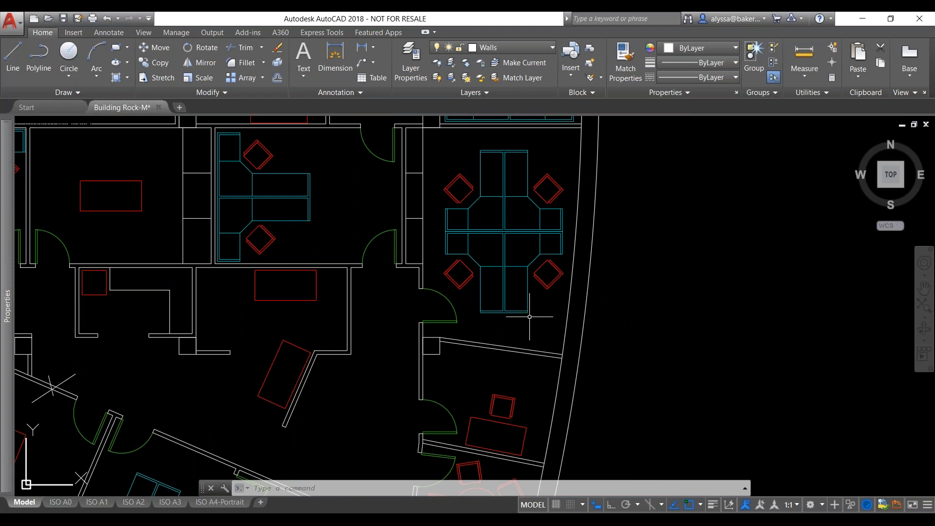
scroll(530, 317, down, 2)
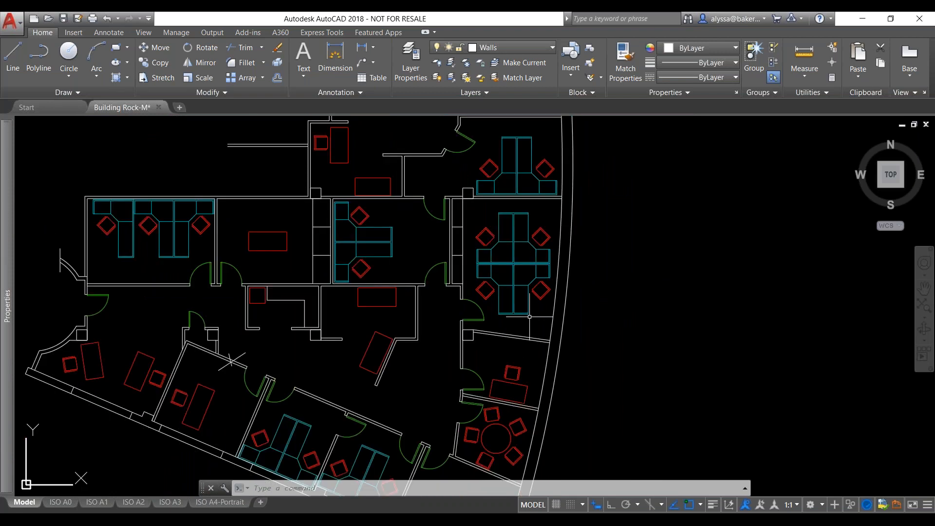
scroll(529, 317, down, 4)
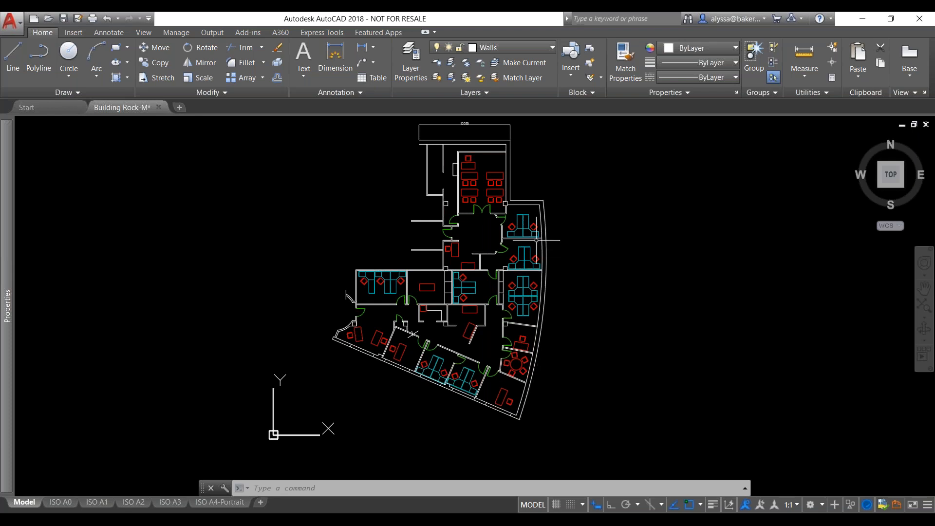
Step: Draw a duplicate line over the short horizontal outer wall segment above the upper two-desk office by the curved wall
scroll(535, 240, down, 2)
scroll(499, 212, up, 2)
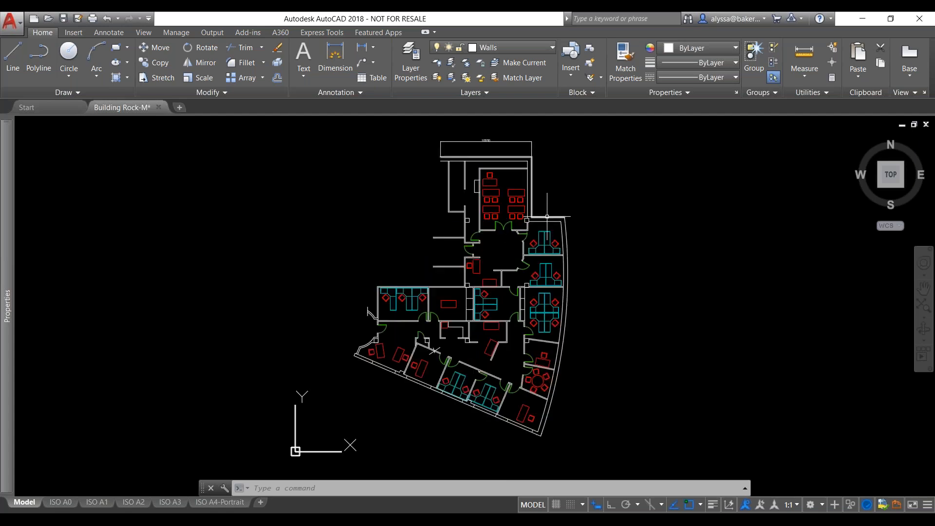
scroll(547, 215, up, 5)
key(l)
key(Return)
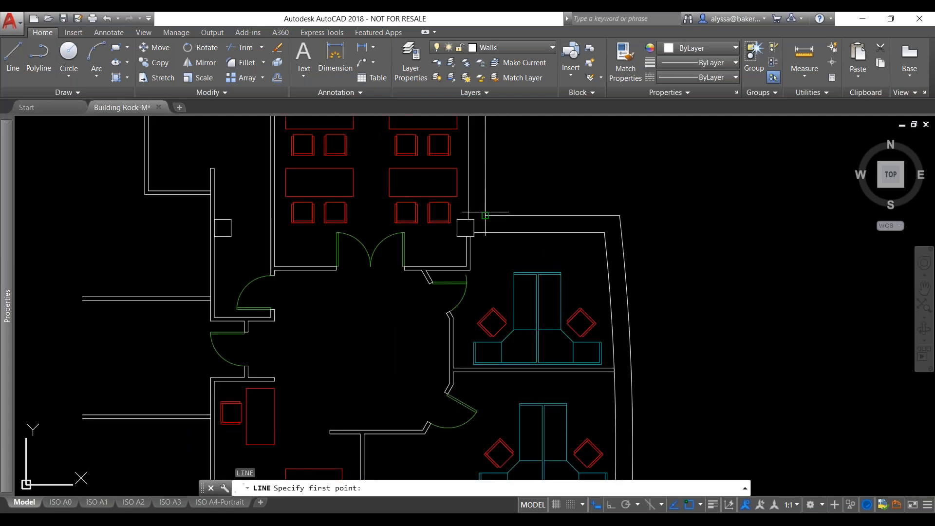
click(485, 216)
click(619, 215)
key(Escape)
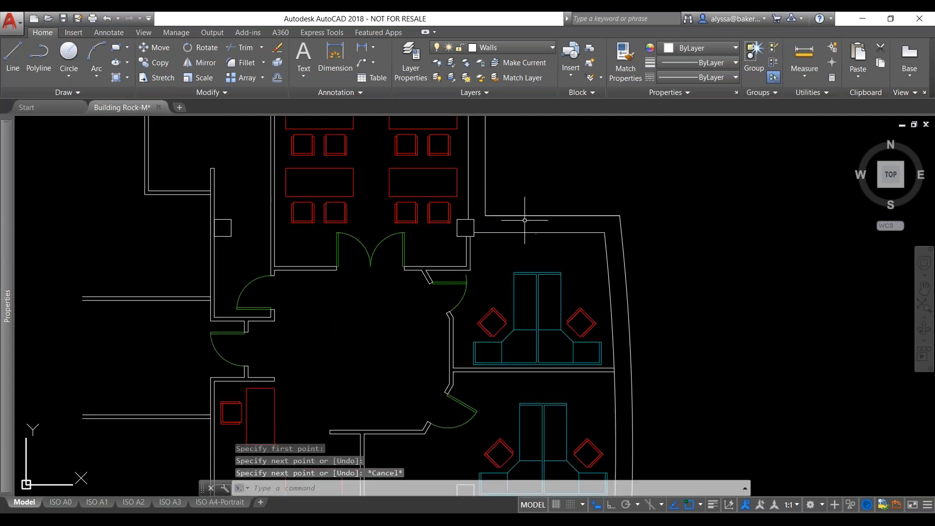
scroll(548, 204, down, 4)
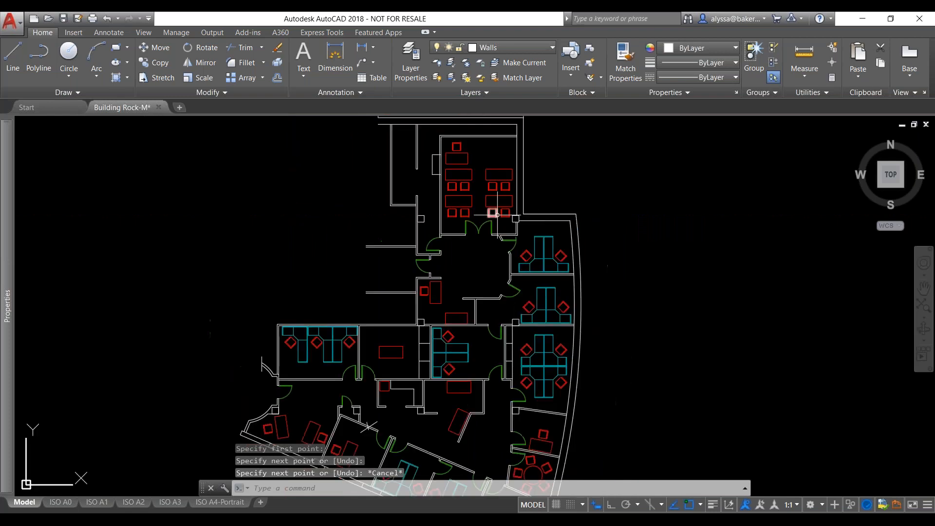
scroll(497, 214, down, 2)
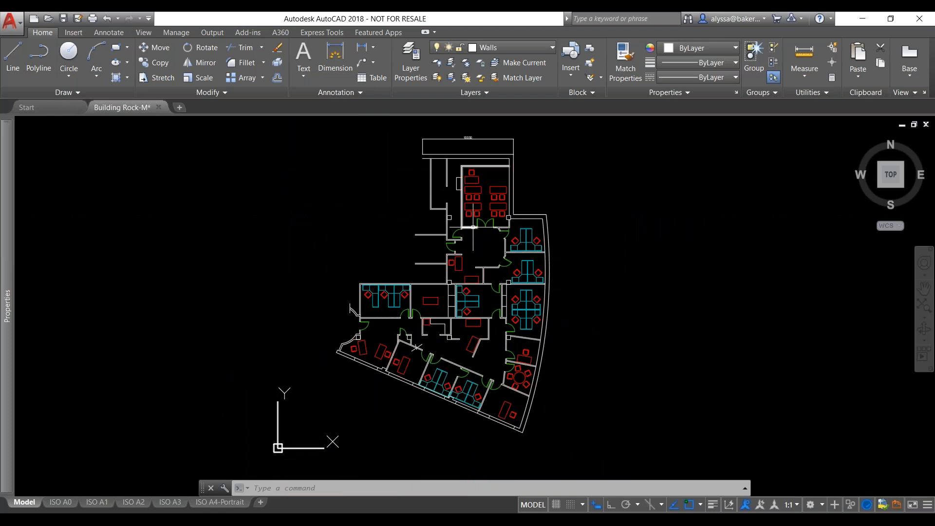
mouse_move(463, 225)
scroll(516, 216, up, 8)
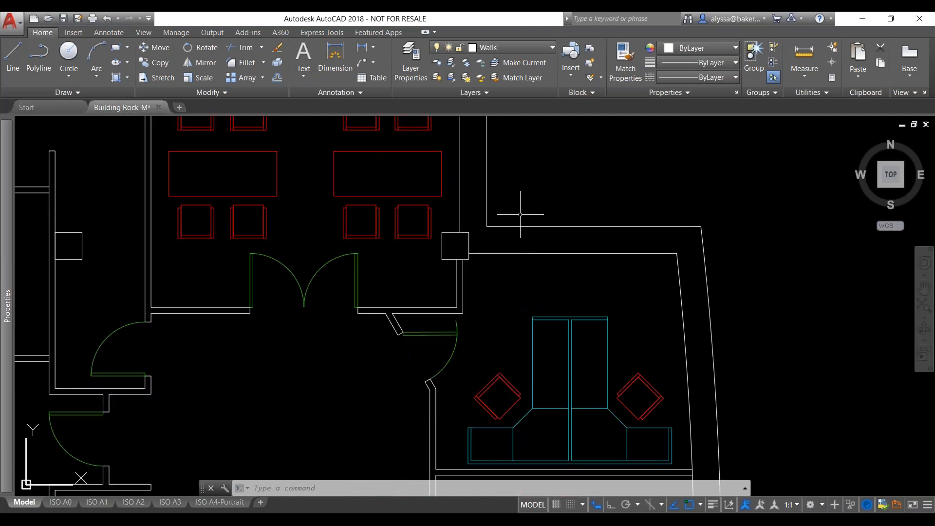
scroll(541, 228, down, 7)
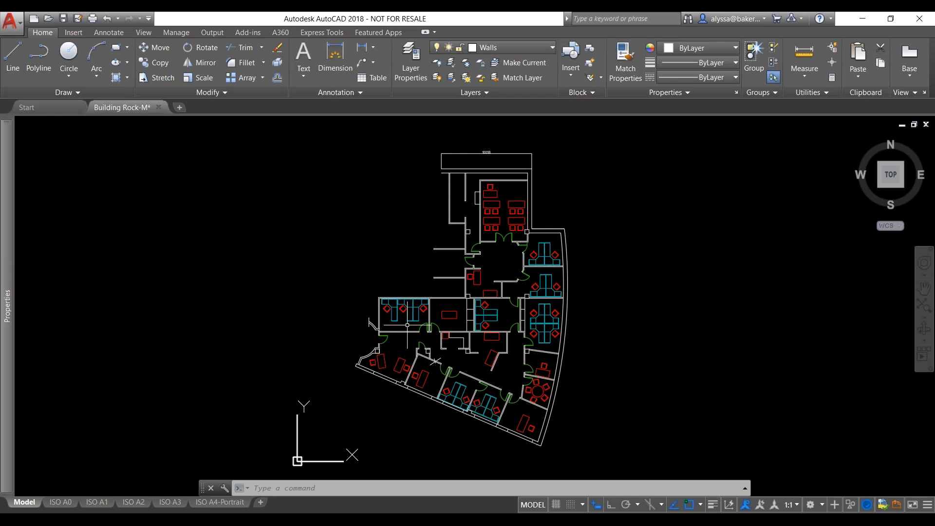
key(Escape)
key(Escape)
key(Escape)
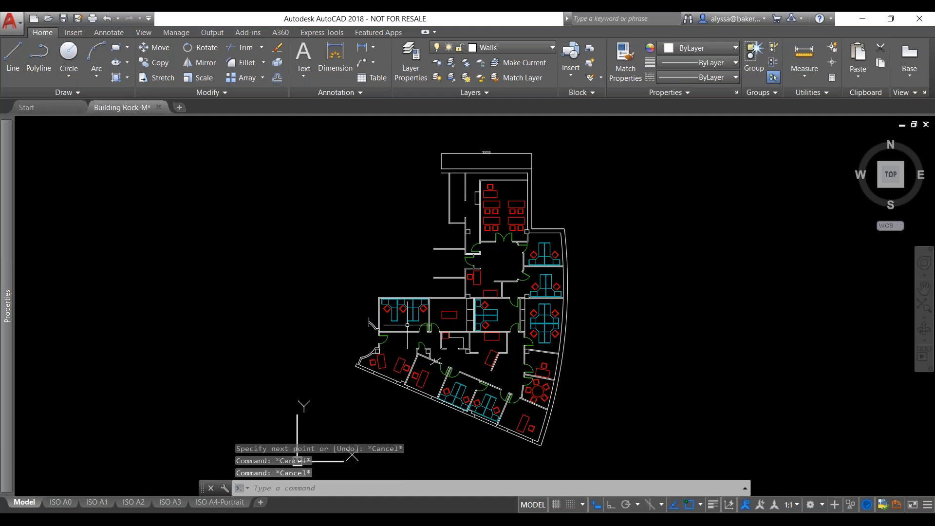
text(OVERKILL)
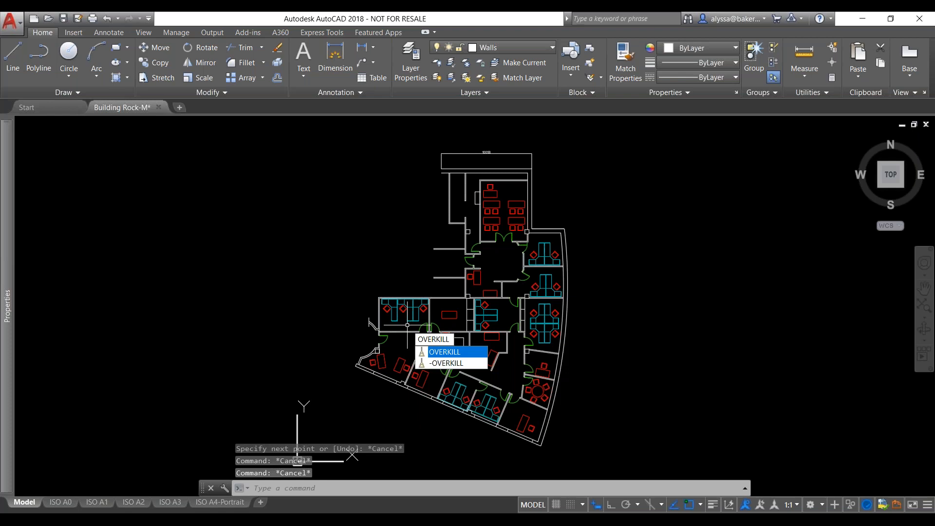
key(Return)
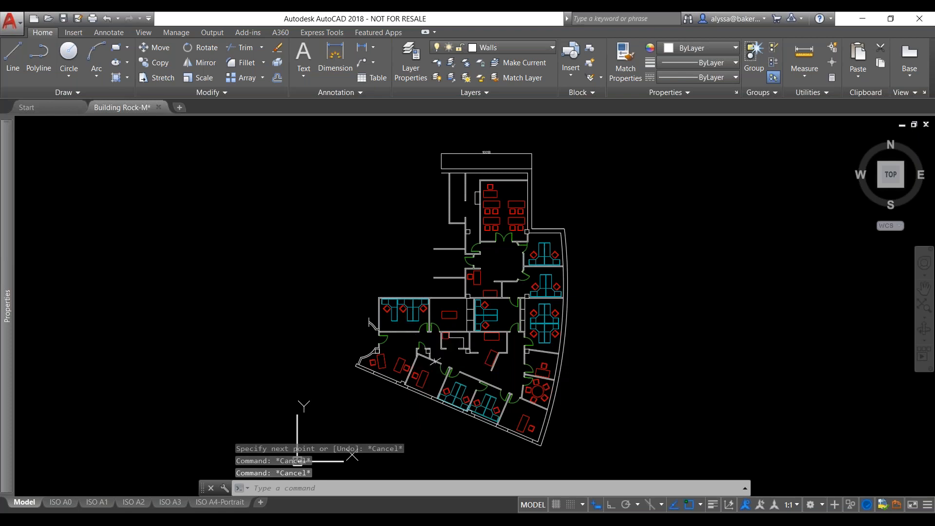
scroll(446, 292, down, 5)
key(Escape)
Step: Run Overkill on the whole floor plan with a tolerance of 0.000001 and the default options to delete duplicate and overlapping objects
scroll(445, 292, up, 2)
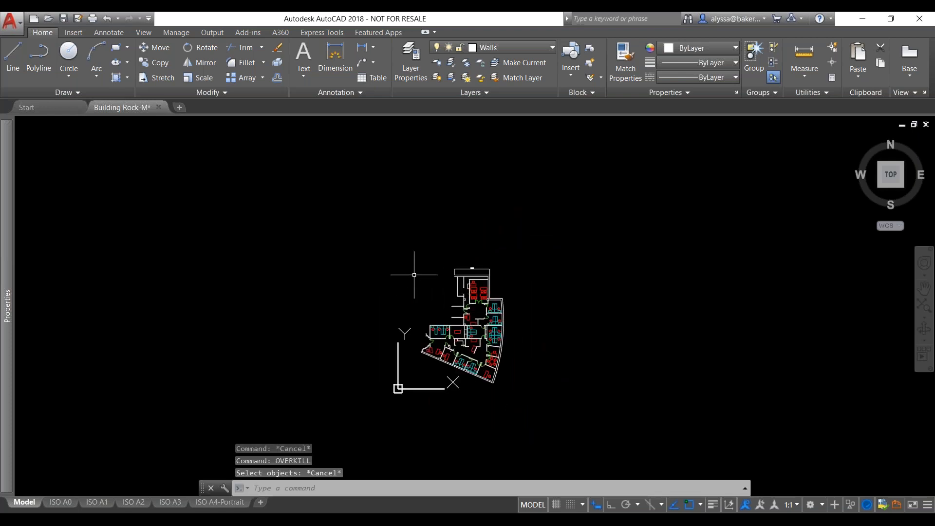
click(413, 270)
click(528, 403)
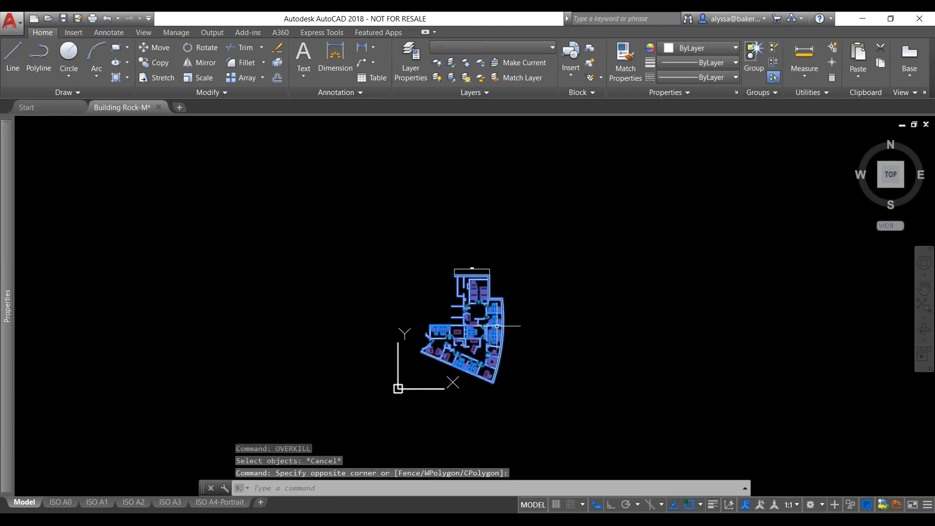
scroll(484, 296, up, 2)
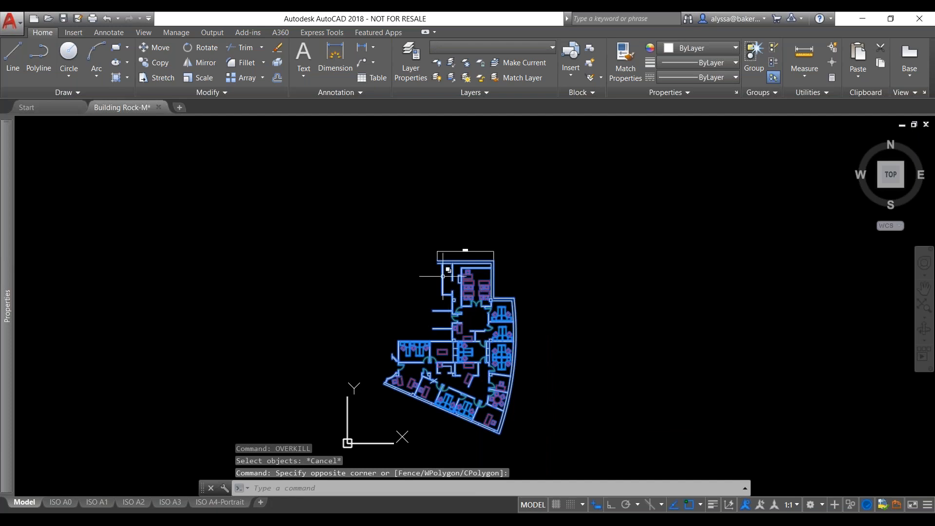
text(OVERK)
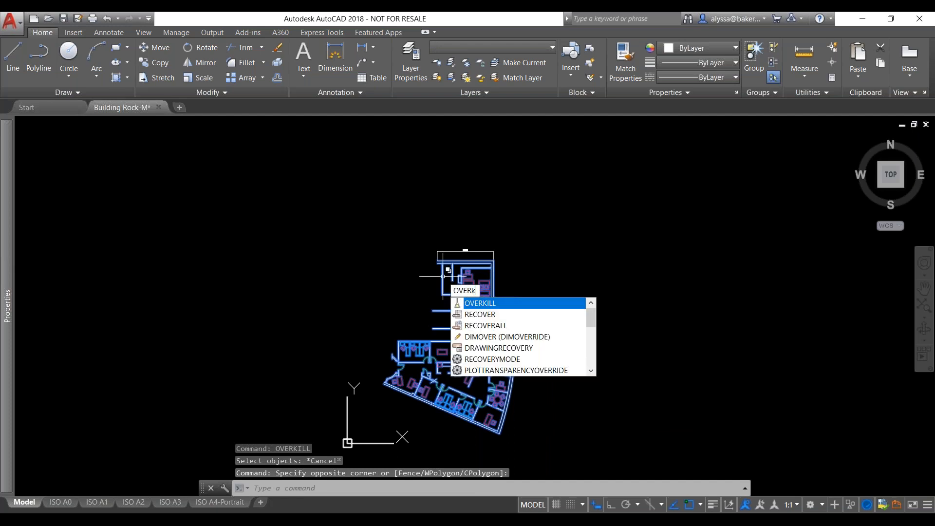
text(ILL)
key(Return)
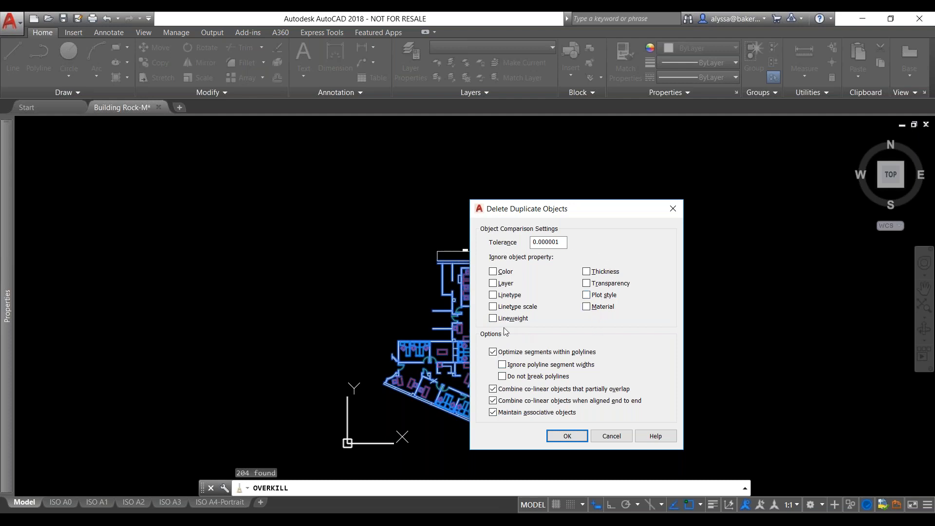
double_click(561, 243)
click(567, 436)
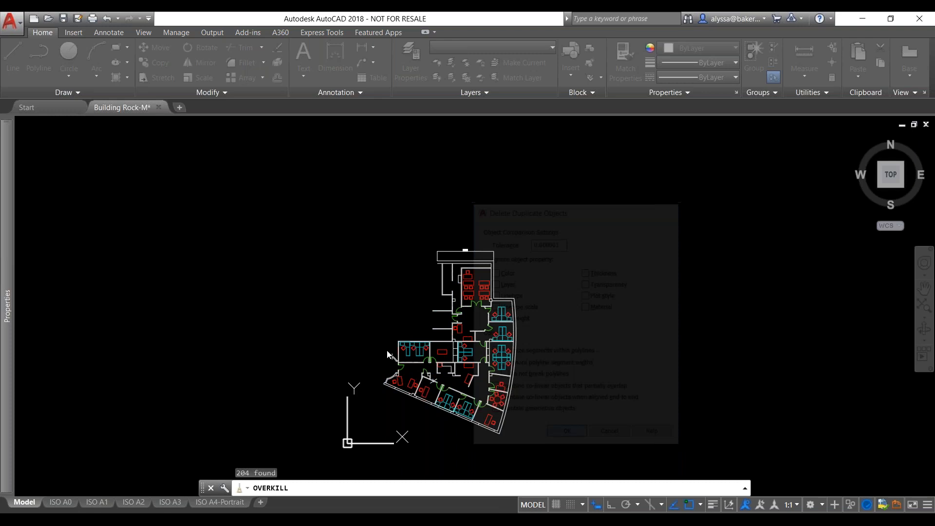
Step: Check the short horizontal outer wall segment above the upper two-desk office for any leftover duplicate line
scroll(485, 299, up, 7)
click(563, 273)
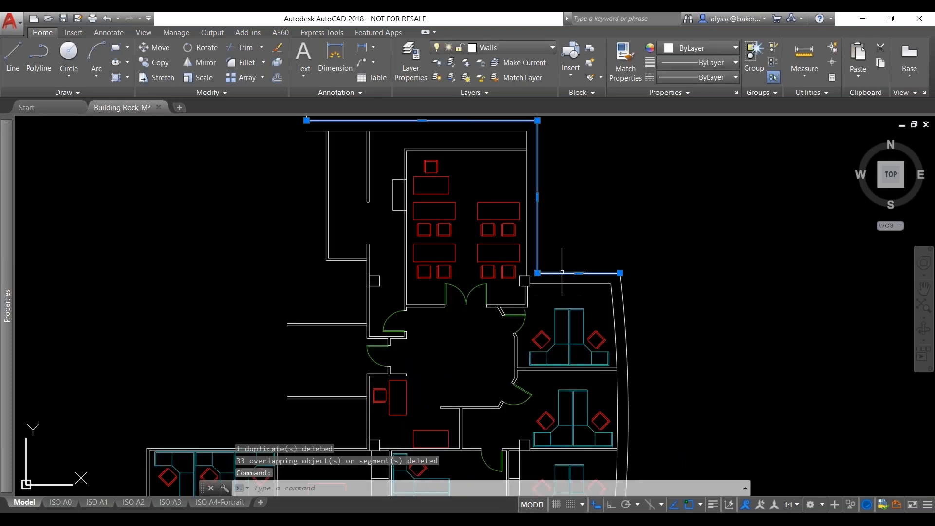
scroll(565, 267, up, 4)
key(Escape)
click(474, 268)
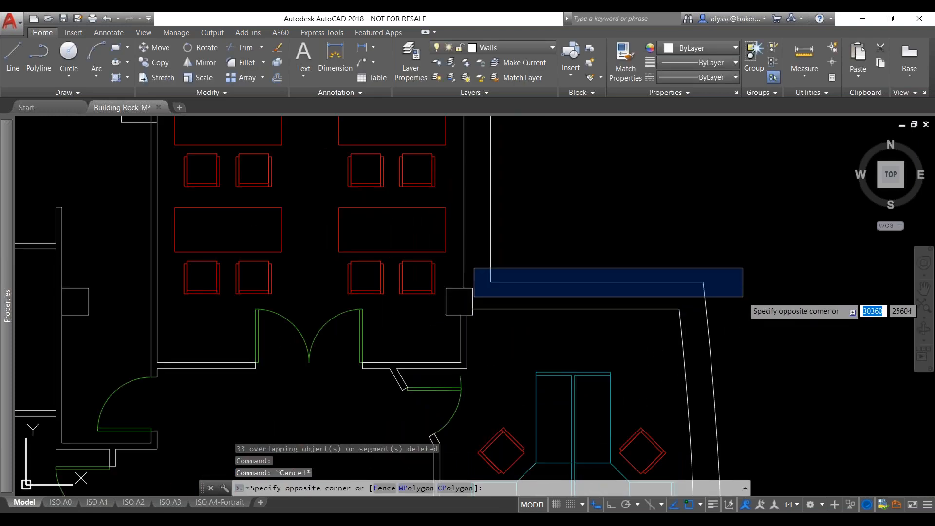
click(743, 297)
scroll(507, 282, down, 8)
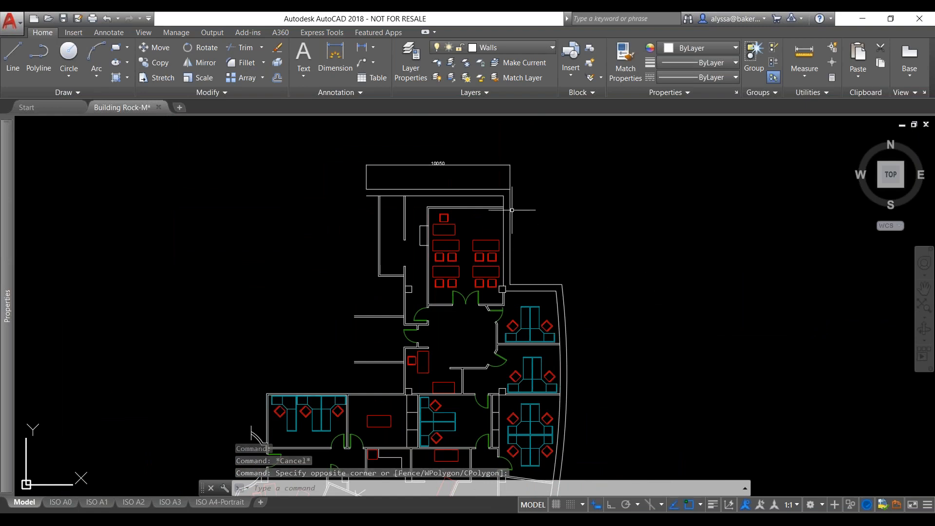
scroll(536, 273, up, 3)
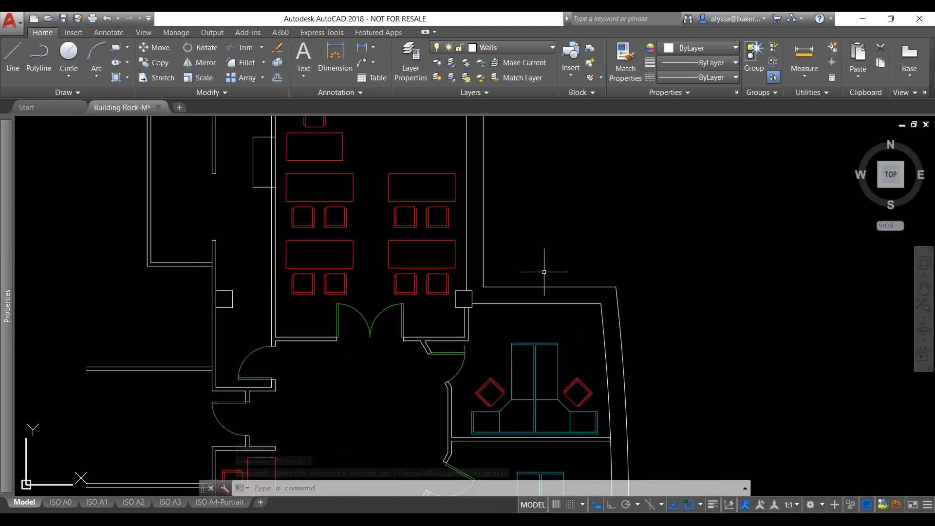
scroll(489, 273, down, 8)
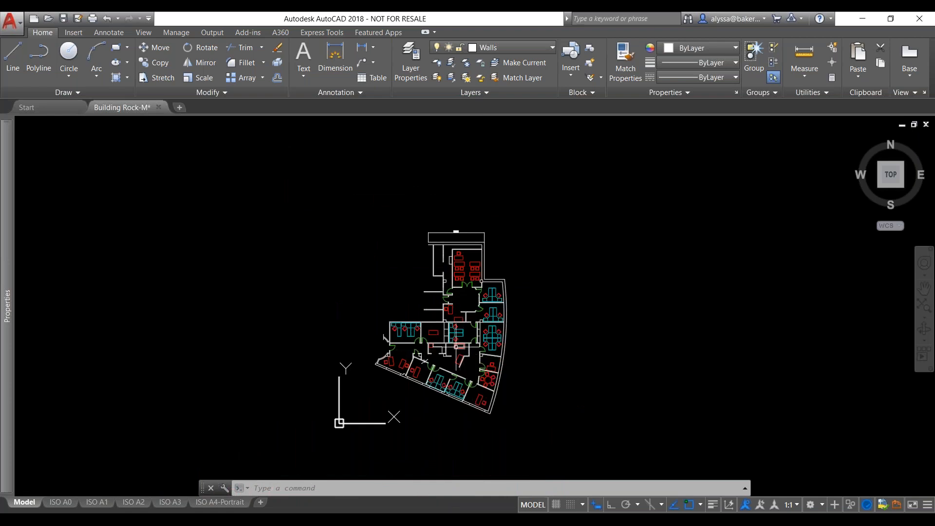
scroll(516, 305, down, 2)
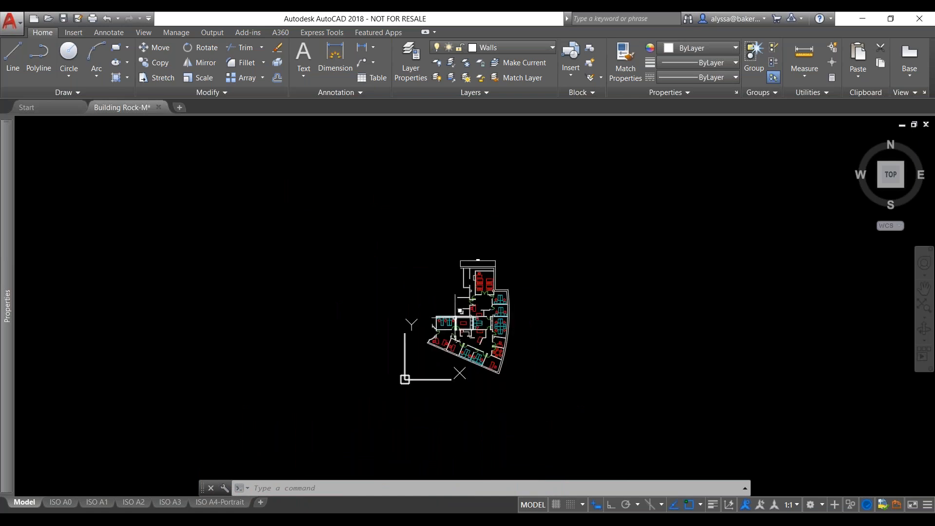
scroll(439, 344, up, 2)
scroll(513, 372, up, 2)
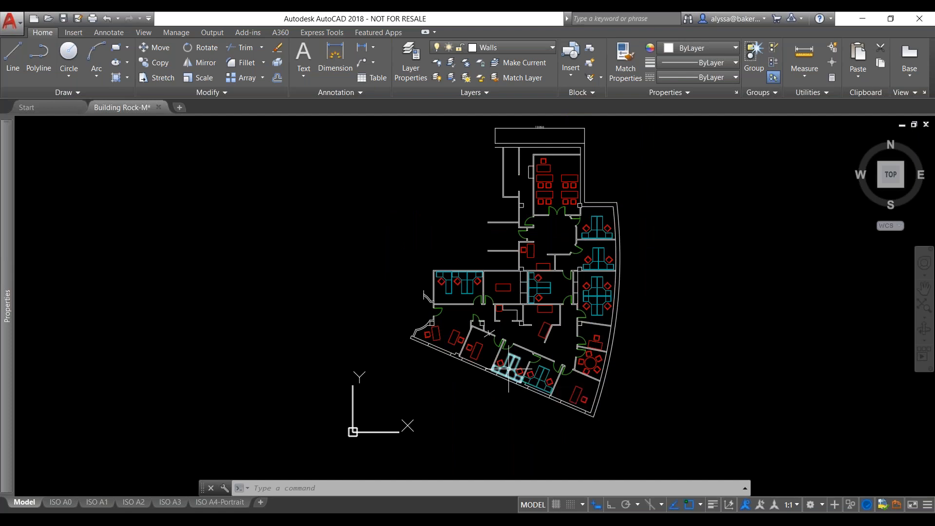
click(504, 368)
key(Escape)
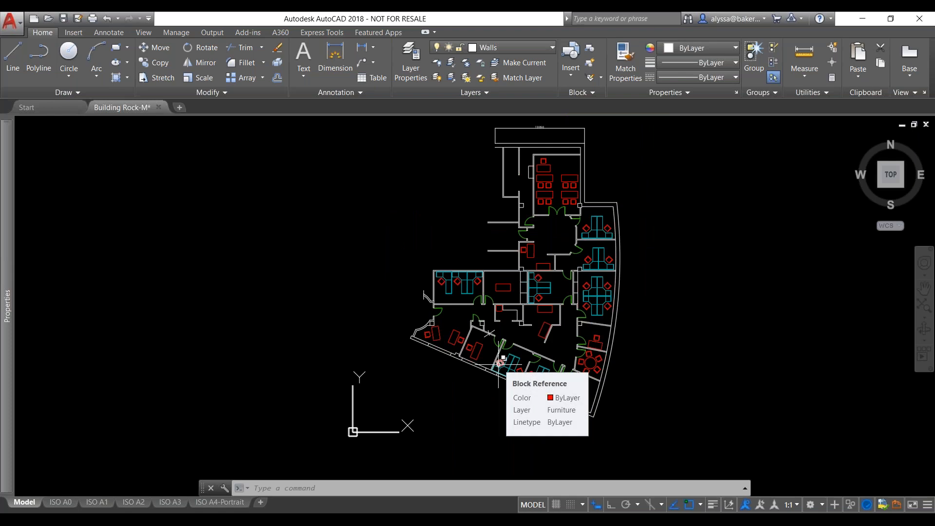
Step: Select the dimension above the top outer wall and keep the Properties palette permanently open
scroll(502, 361, down, 5)
scroll(512, 266, up, 9)
scroll(498, 241, down, 2)
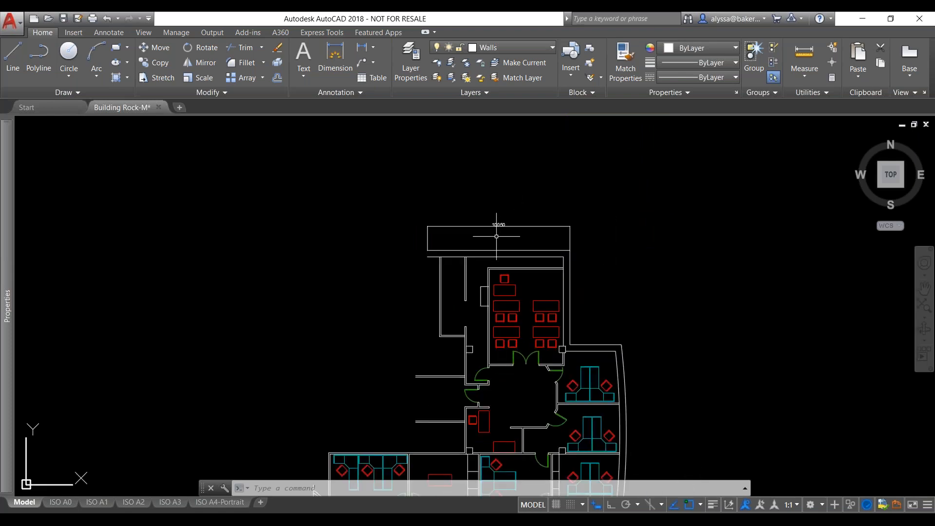
scroll(497, 224, up, 6)
click(467, 235)
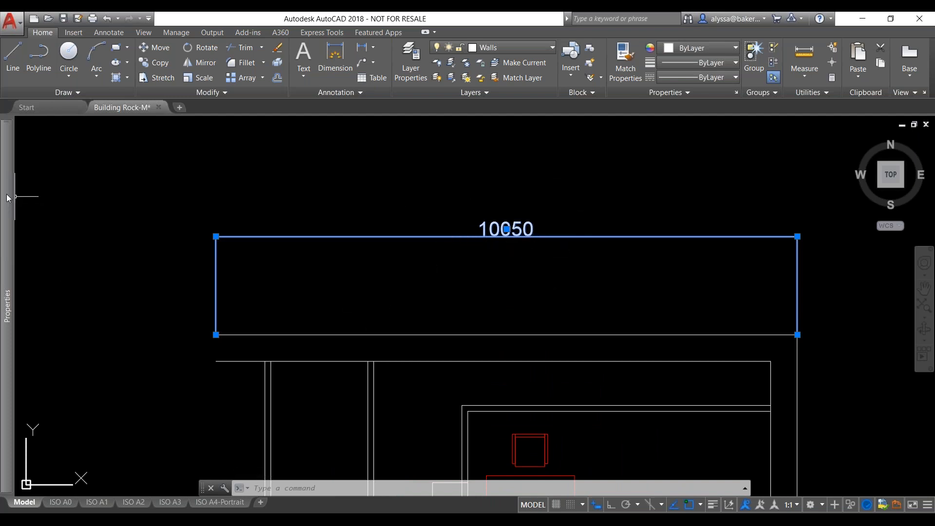
mouse_move(7, 194)
click(22, 135)
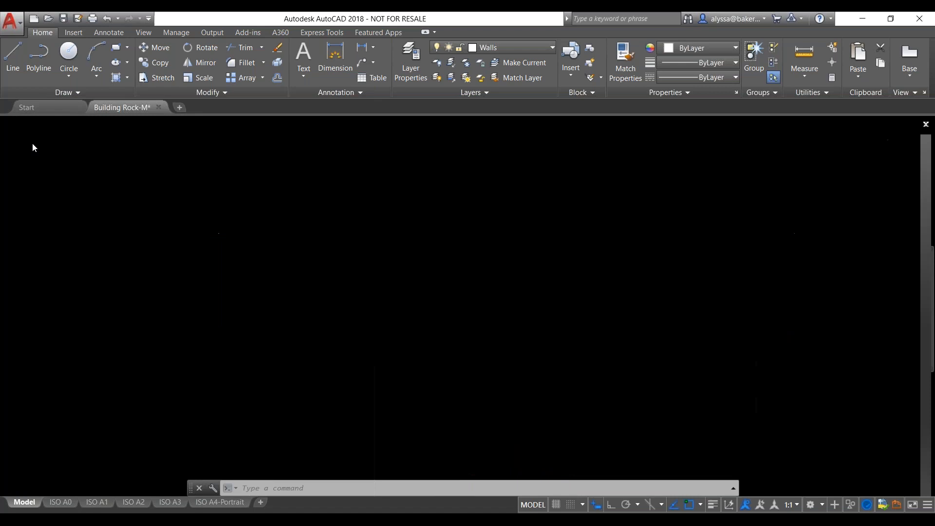
Step: Inspect the measurement and text override properties of the dimension above the top outer wall and clear the selection
key(Escape)
scroll(568, 249, down, 2)
click(568, 249)
click(511, 184)
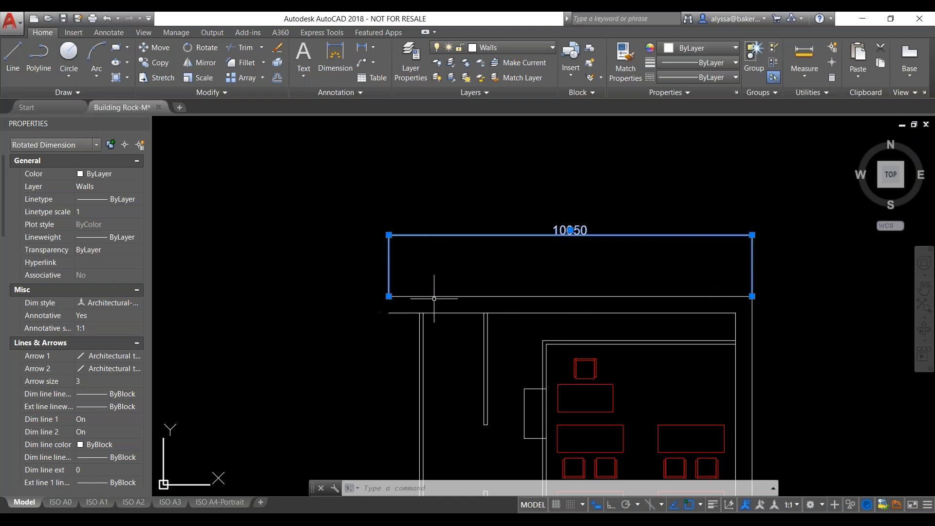
scroll(78, 392, down, 1)
scroll(77, 395, down, 6)
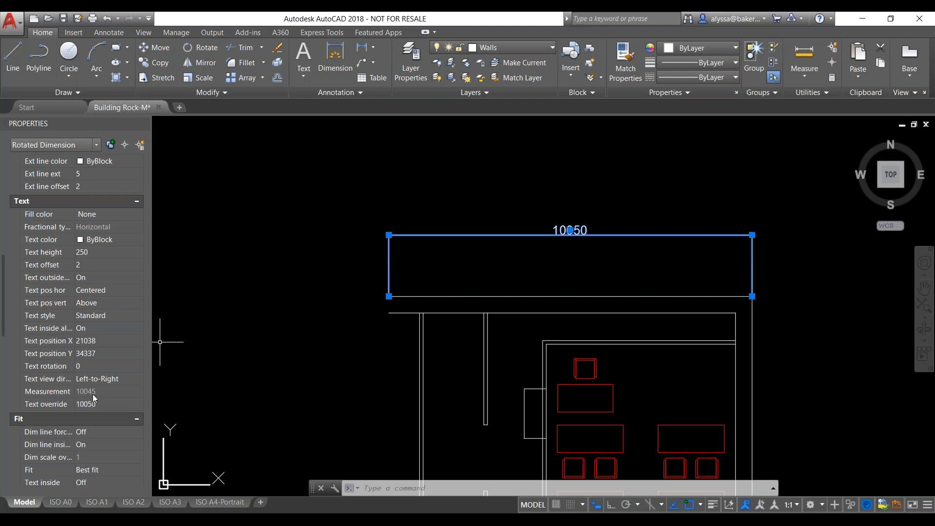
click(100, 407)
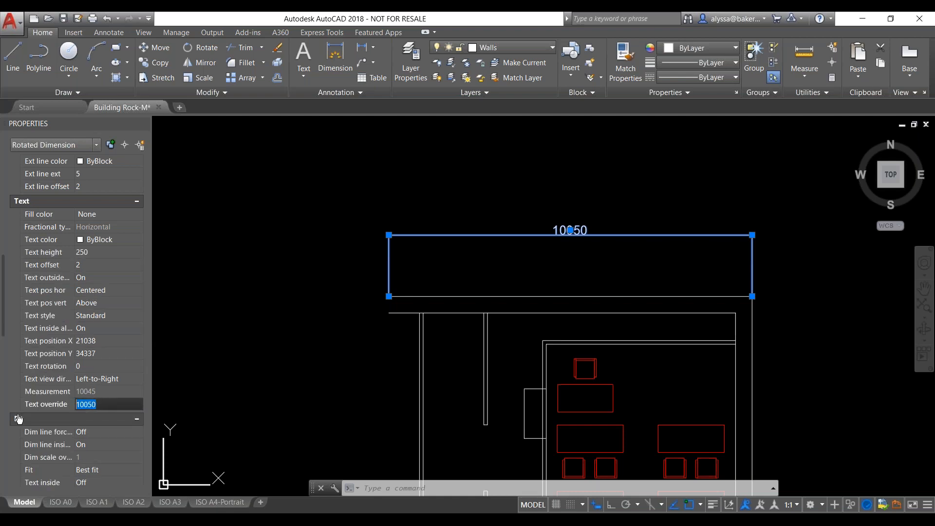
click(357, 313)
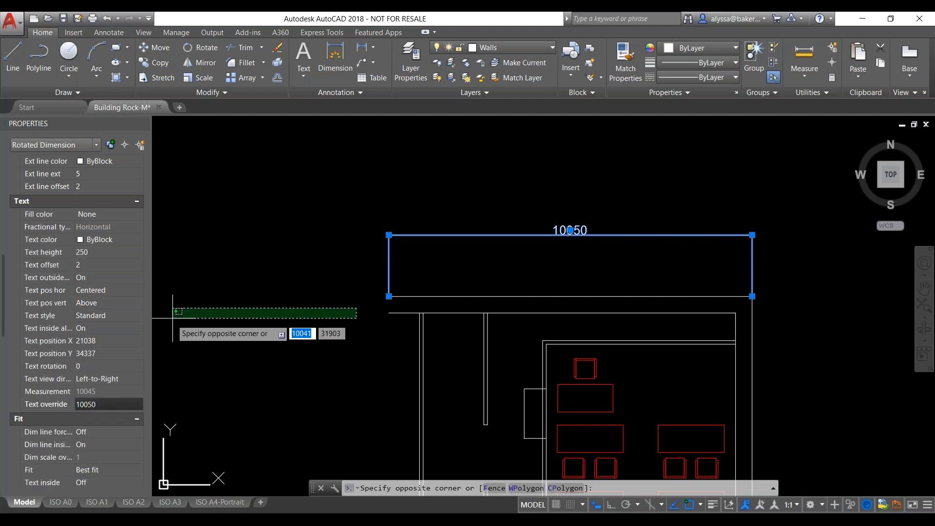
key(Escape)
key(Escape)
Step: Run DIMREASSOC on the dimension above the top outer wall to replace its overridden text with the true measurement
scroll(419, 304, down, 6)
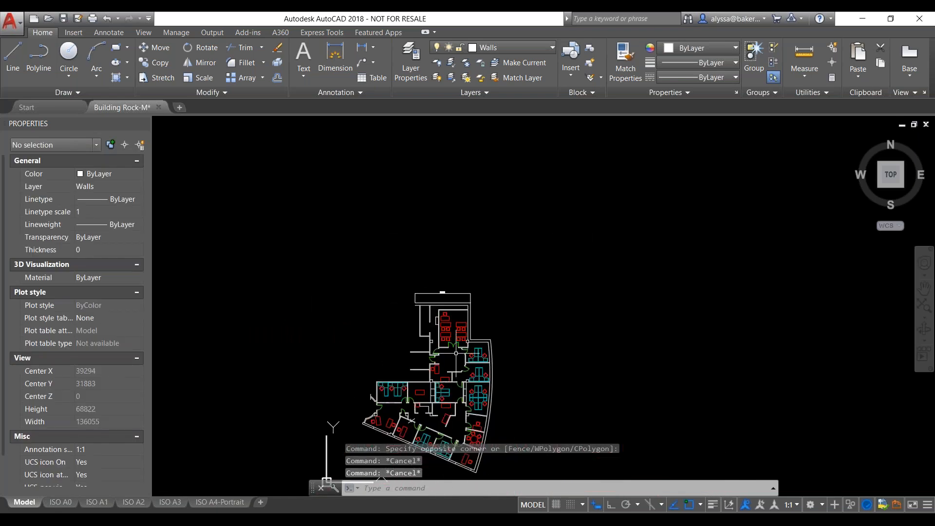
mouse_move(460, 292)
scroll(460, 292, up, 8)
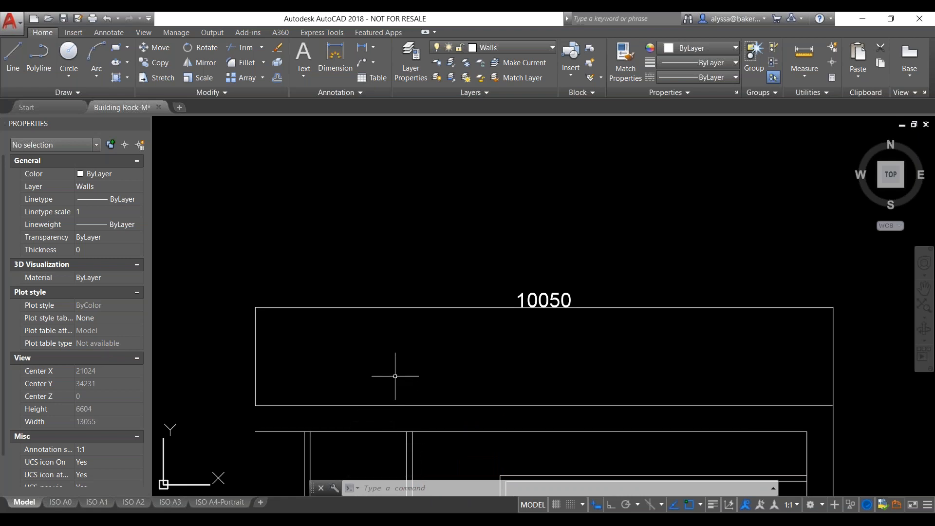
scroll(392, 371, down, 4)
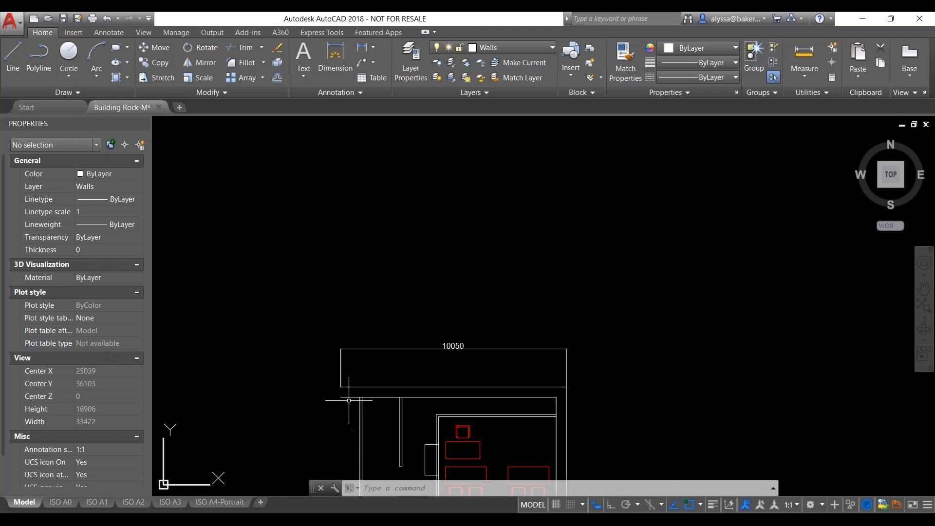
scroll(407, 364, up, 2)
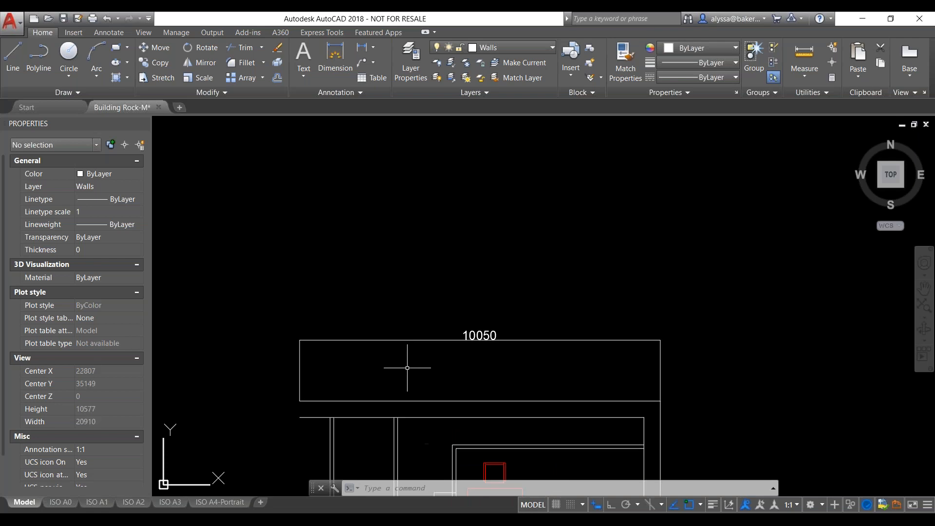
key(Escape)
text(DIM)
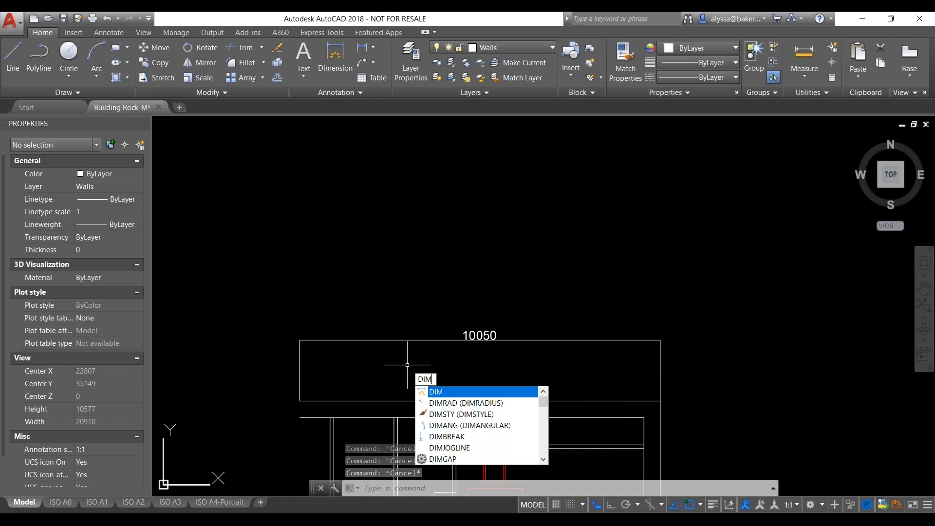
text(REASS)
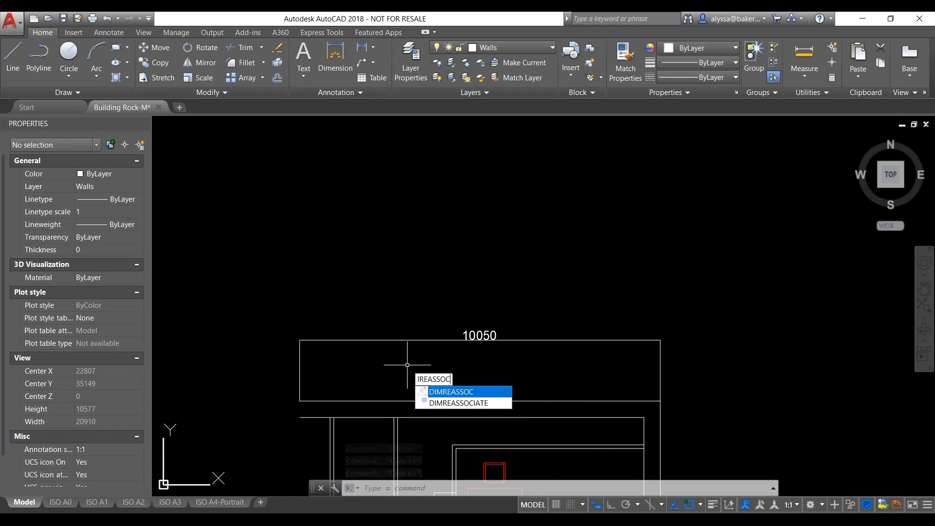
text(OC)
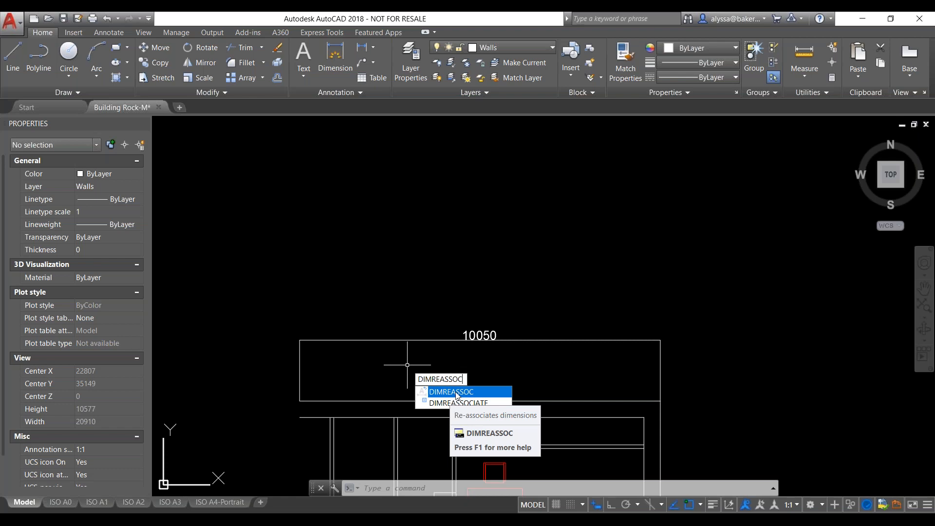
click(457, 394)
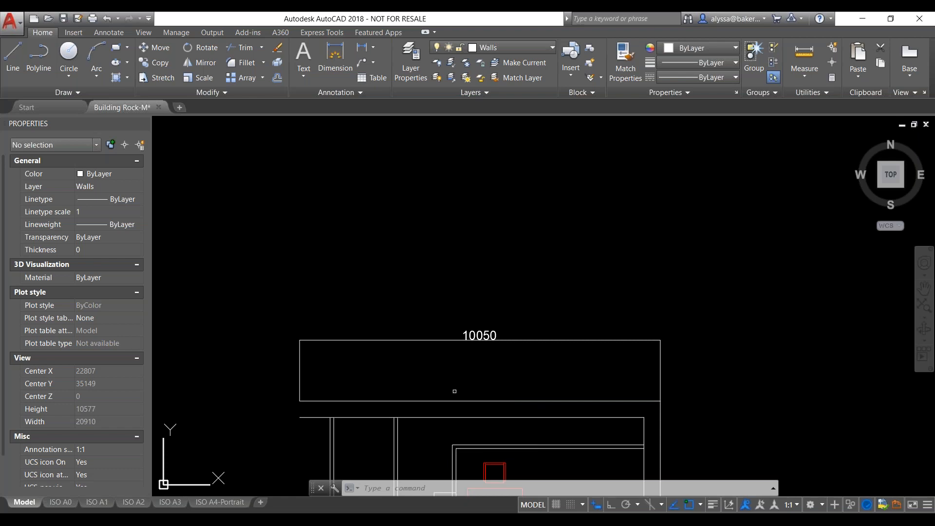
click(449, 340)
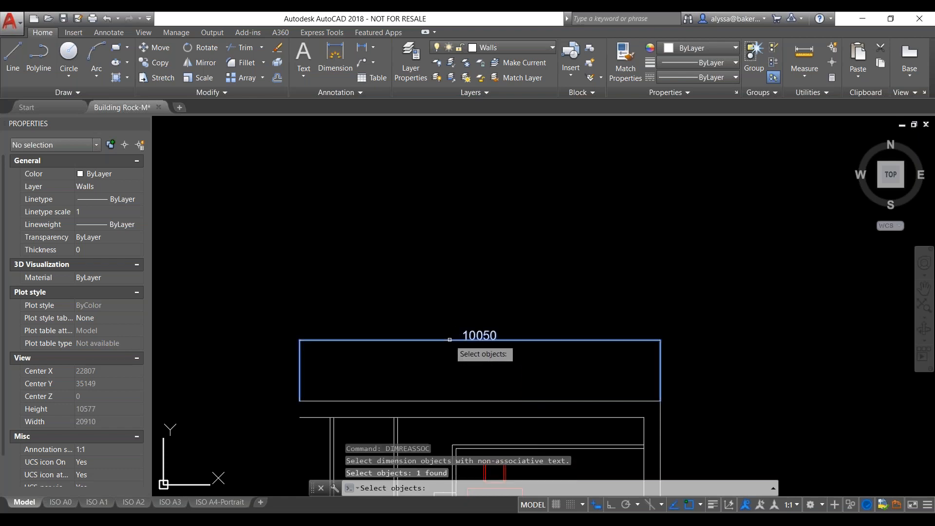
key(Return)
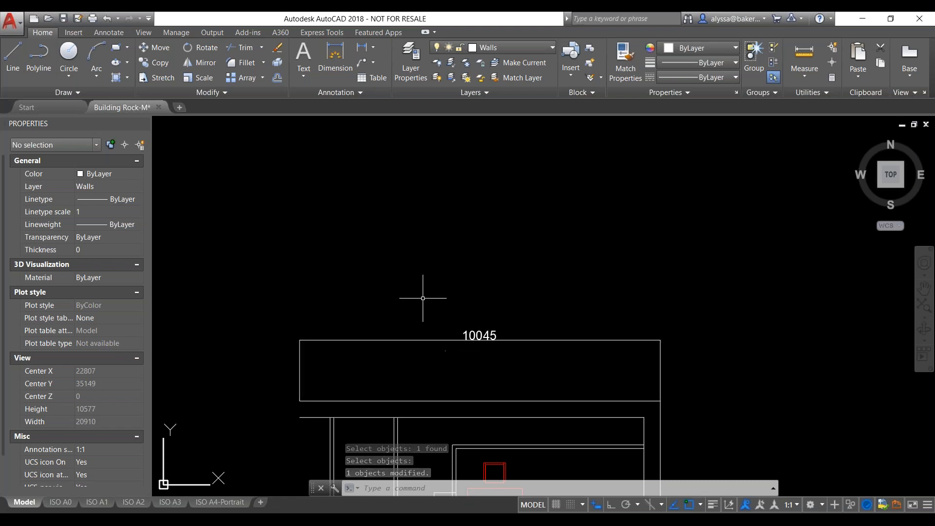
scroll(422, 298, down, 10)
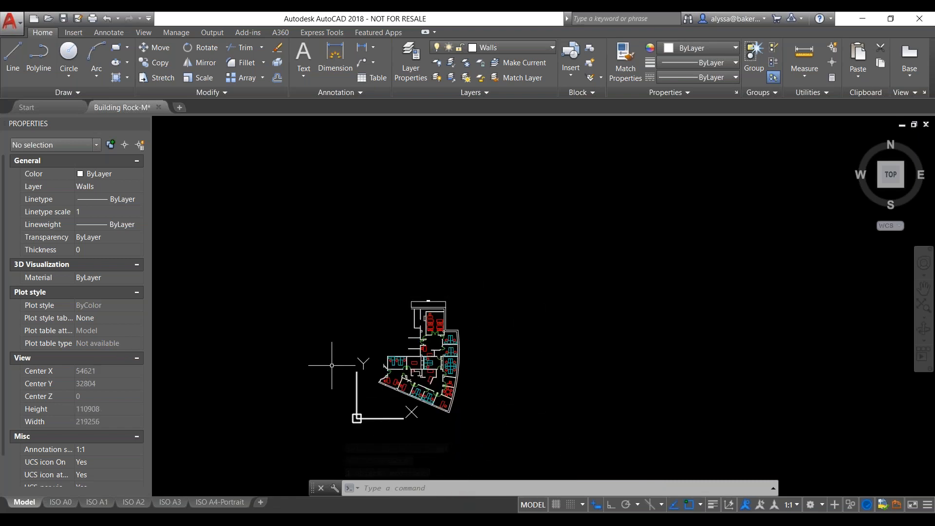
scroll(438, 298, up, 12)
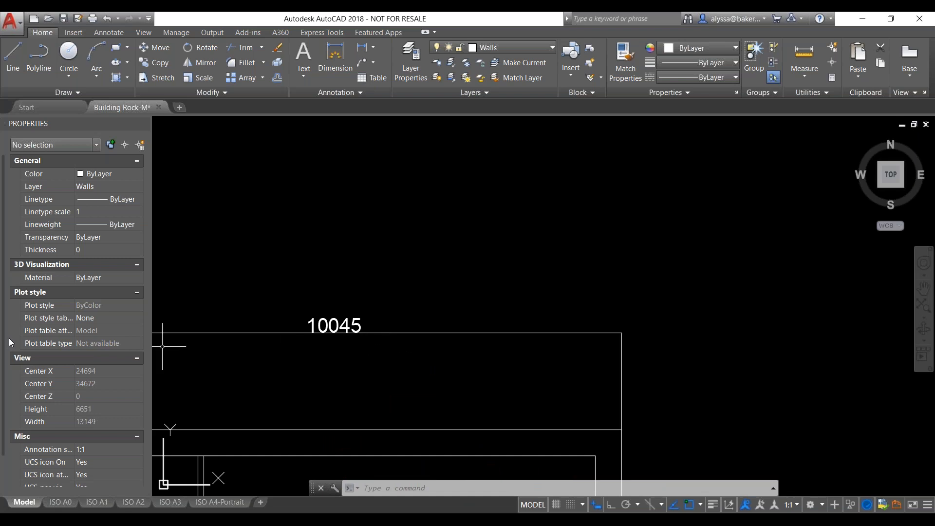
scroll(322, 323, down, 2)
scroll(322, 323, down, 4)
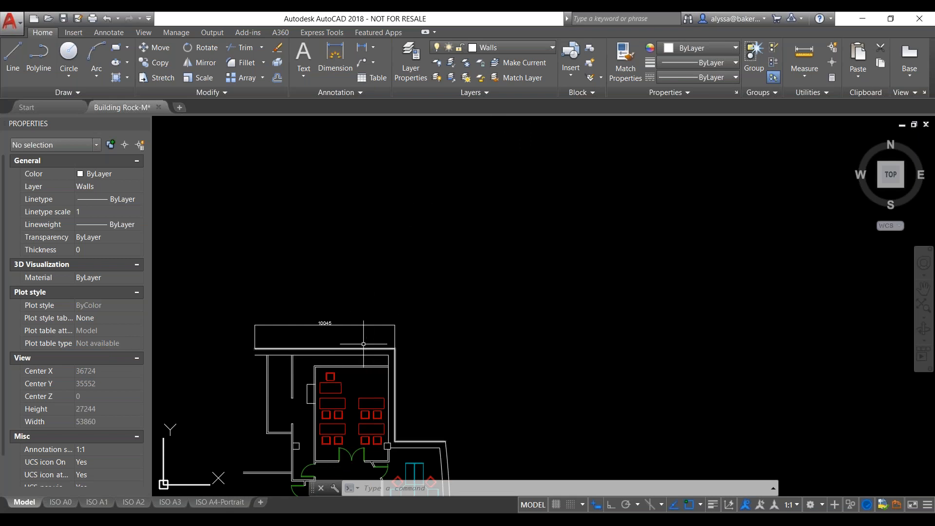
scroll(314, 336, up, 2)
click(316, 336)
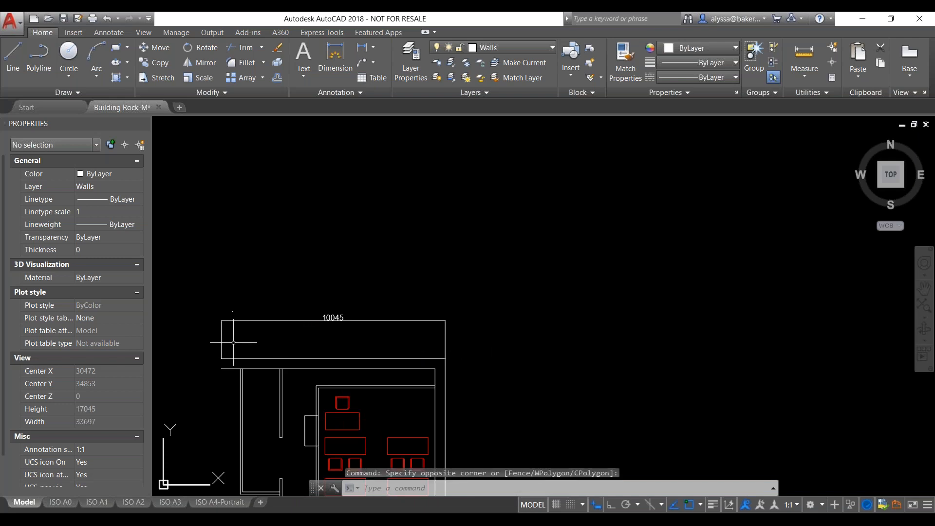
scroll(448, 333, up, 2)
scroll(459, 339, down, 2)
scroll(223, 332, up, 4)
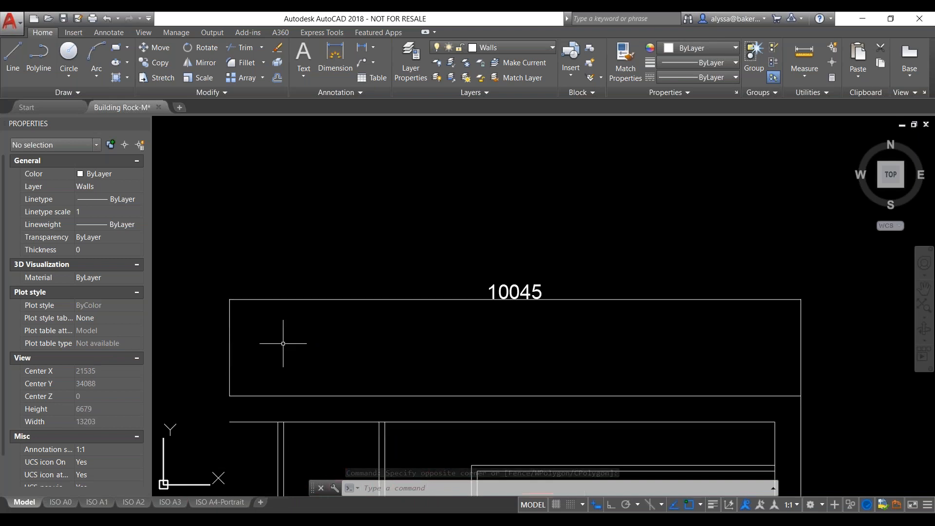